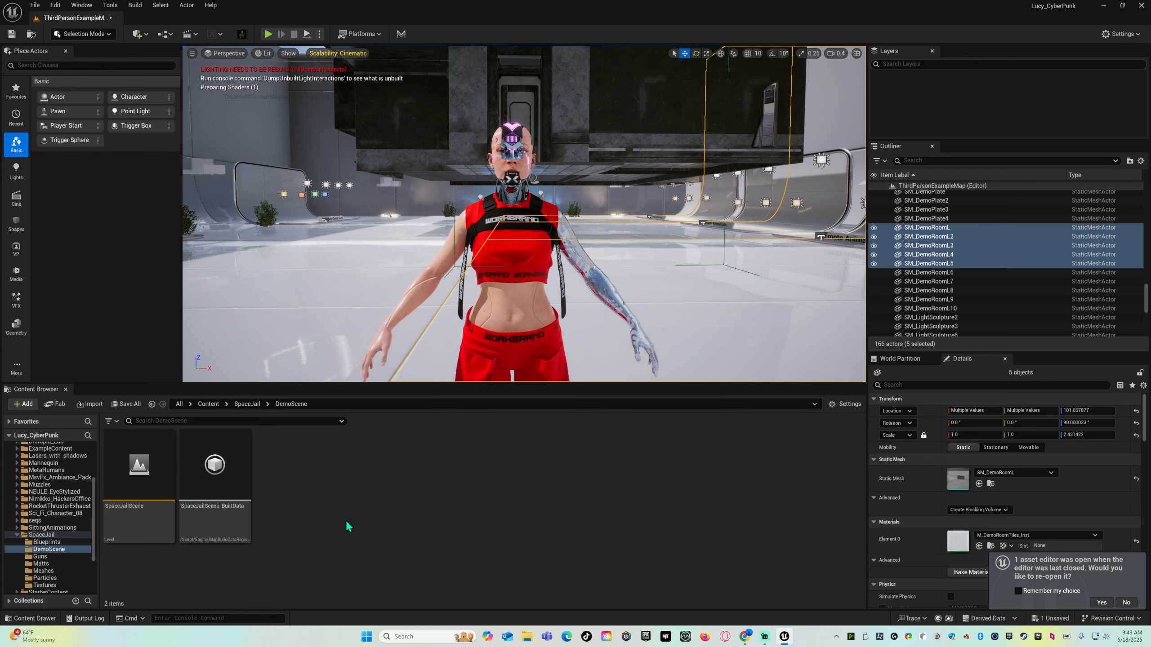
Switch to Chrome and open the ActorCore AccuRIG website in a new tab.
mouse_move(743, 635)
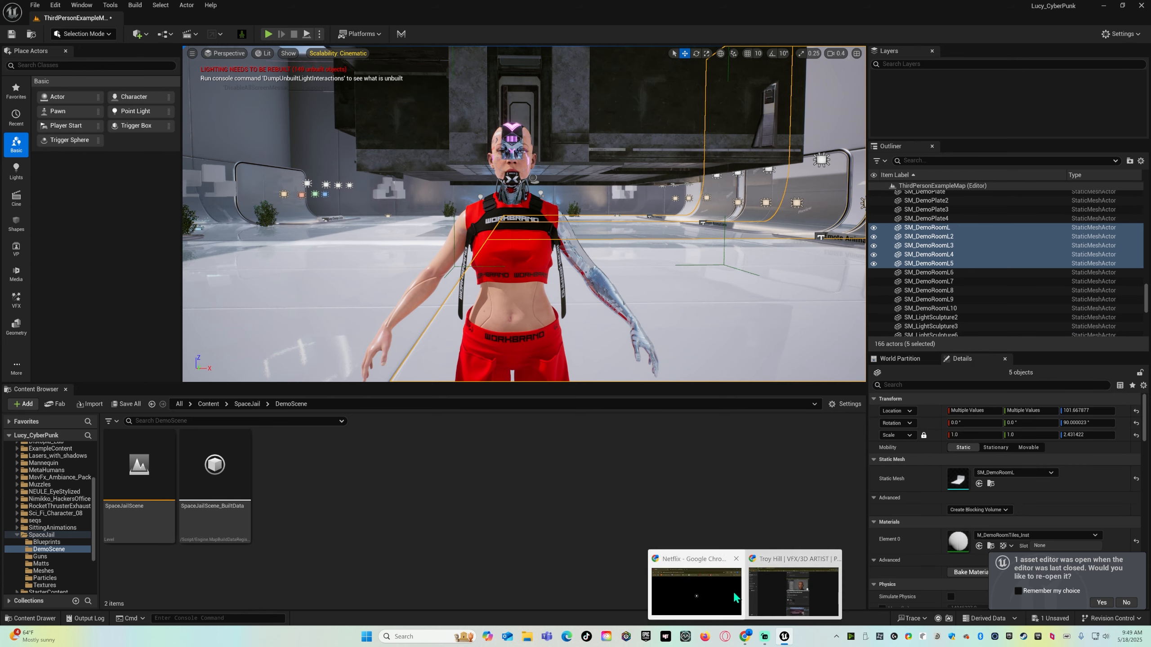
left_click(760, 591)
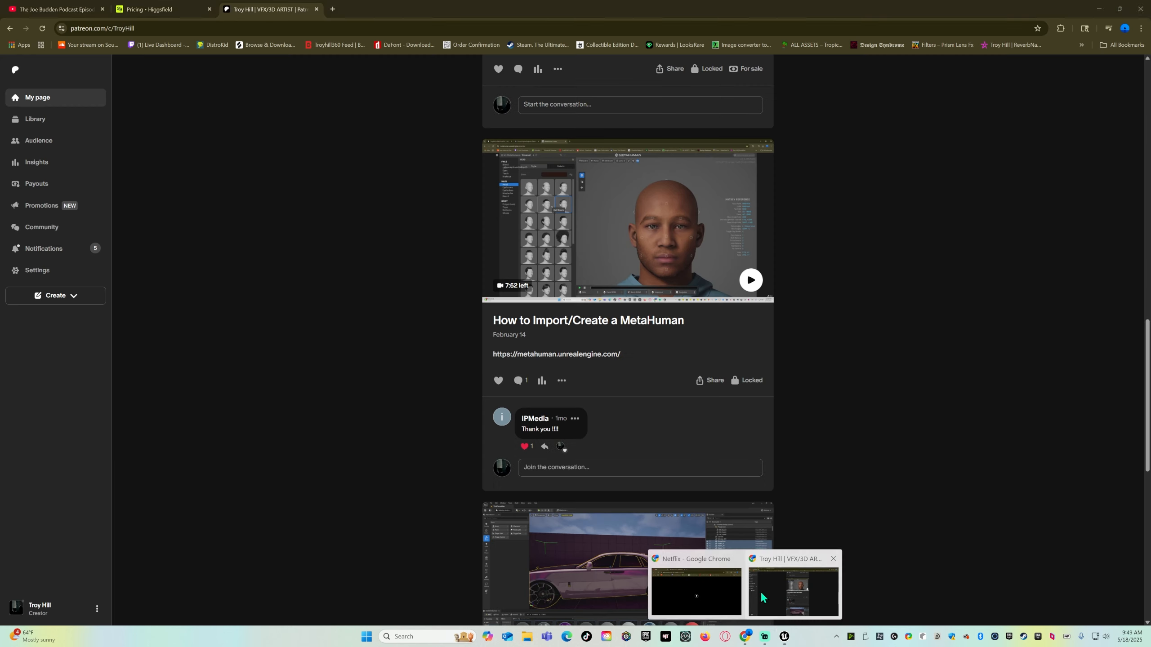
left_click(333, 9)
type("acc")
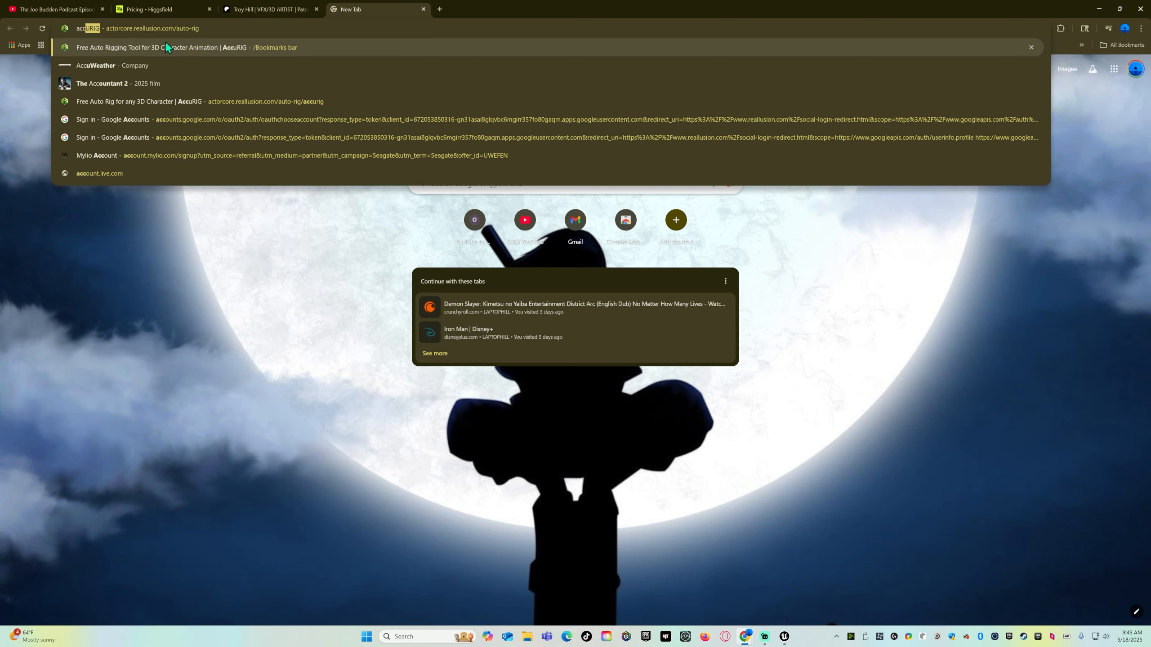
left_click(157, 47)
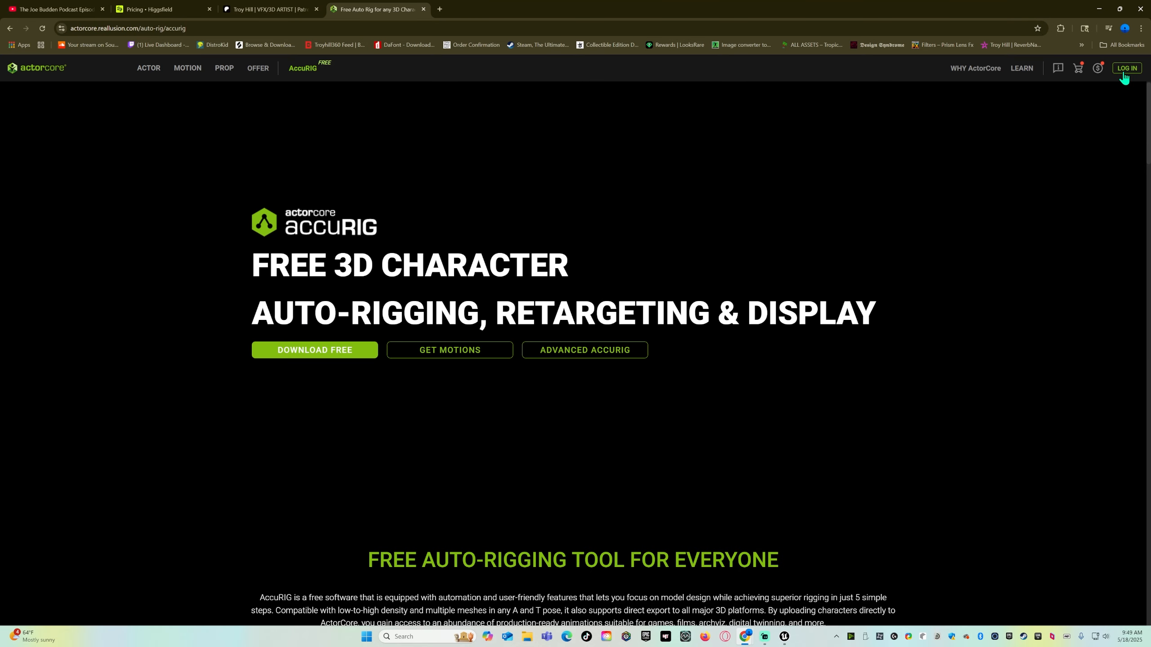
Log in to ActorCore by connecting with the first listed Google account.
left_click(1124, 74)
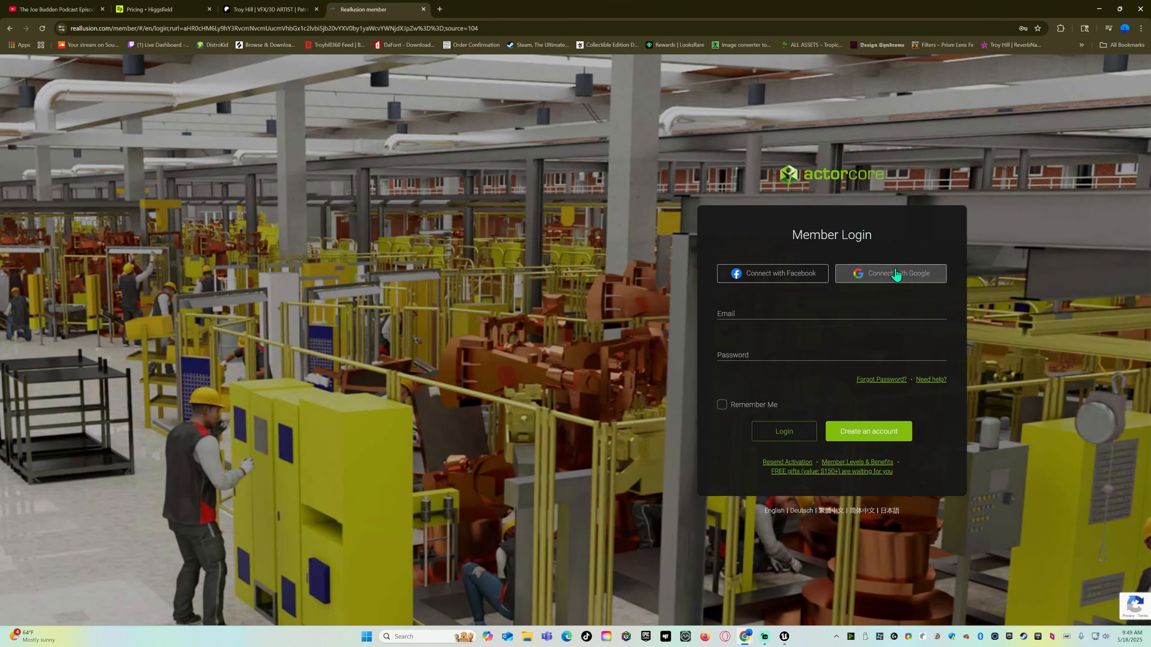
left_click(892, 274)
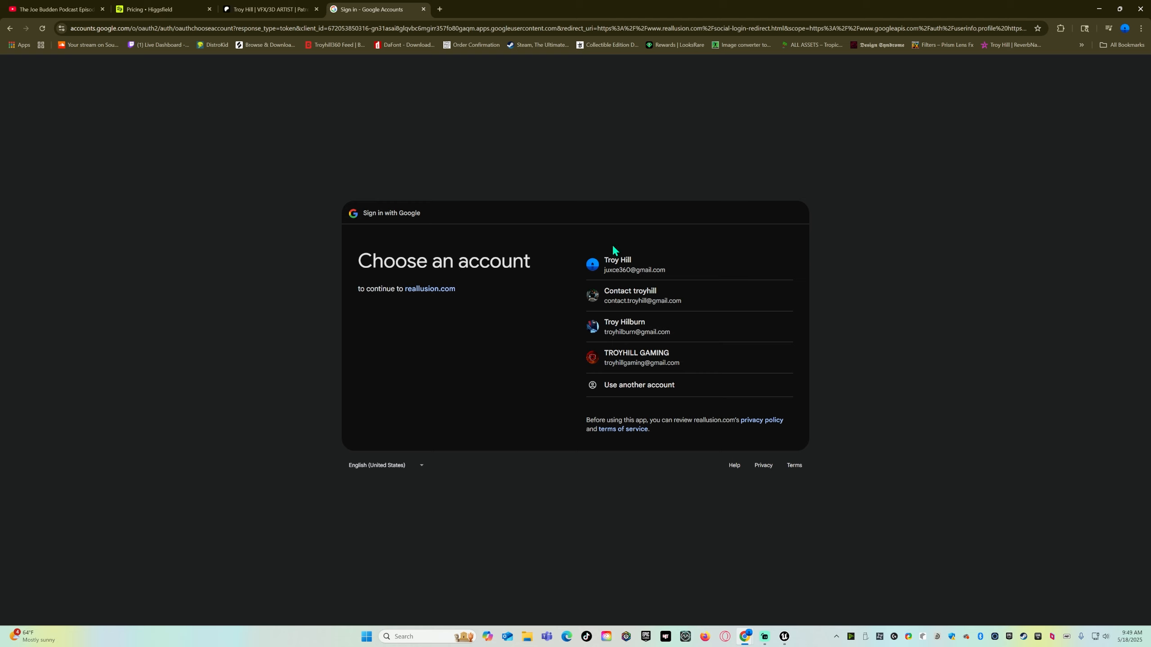
left_click(657, 261)
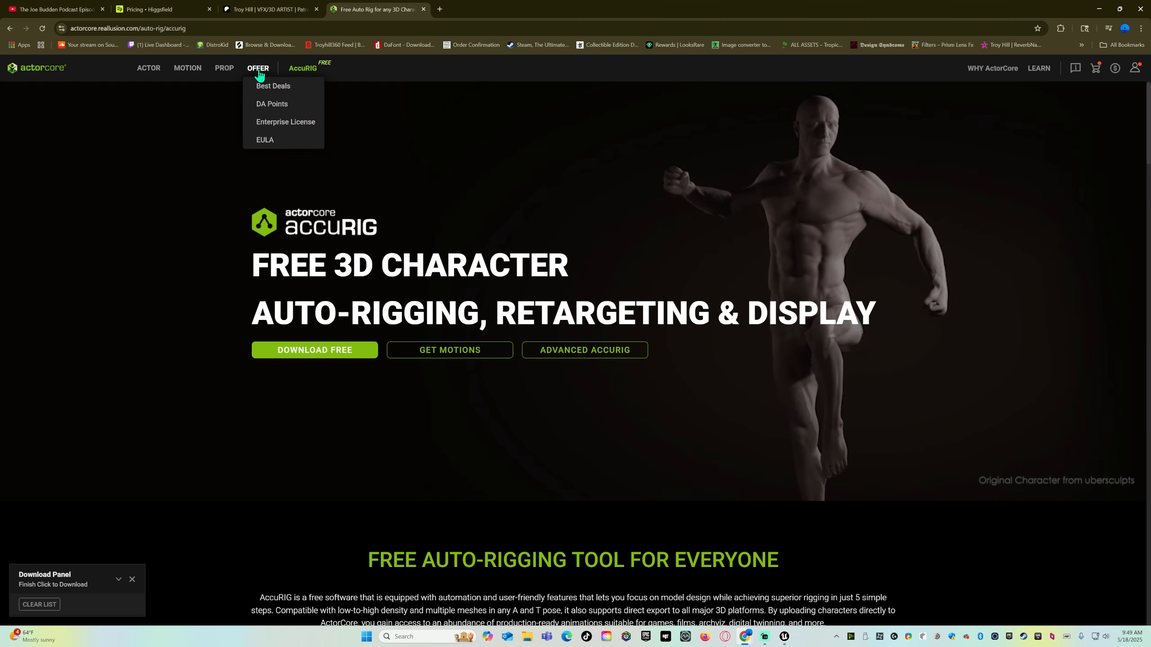
Open the ActorCore motion library and look through its motion packs and individual items.
left_click(190, 70)
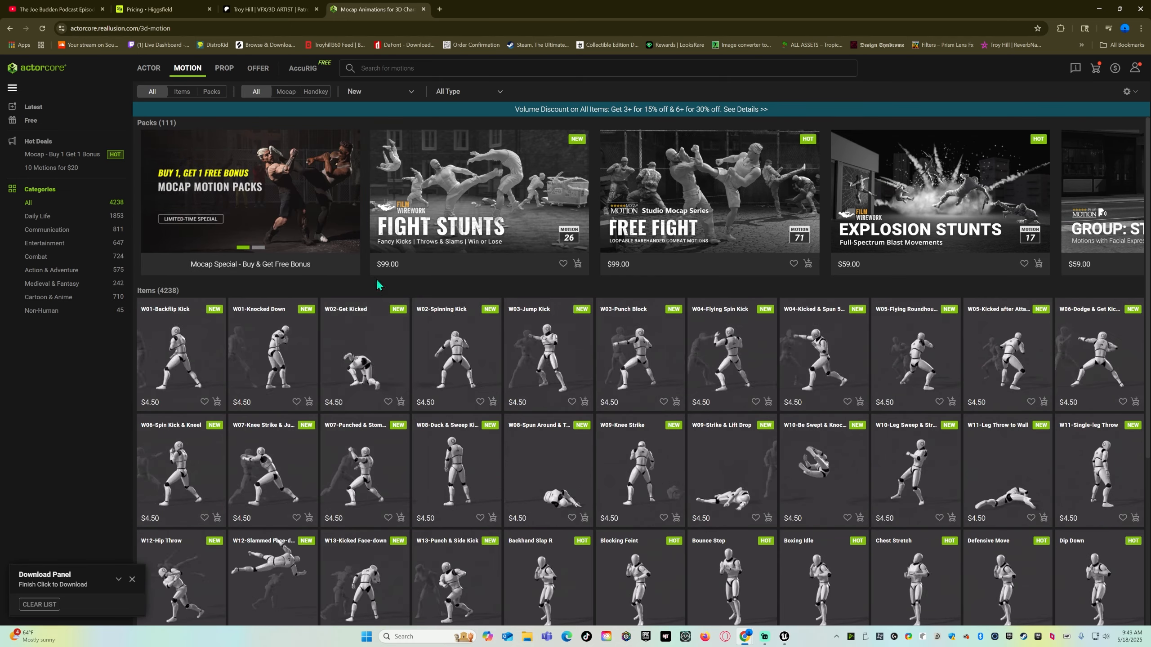
scroll(442, 437, "down", 5)
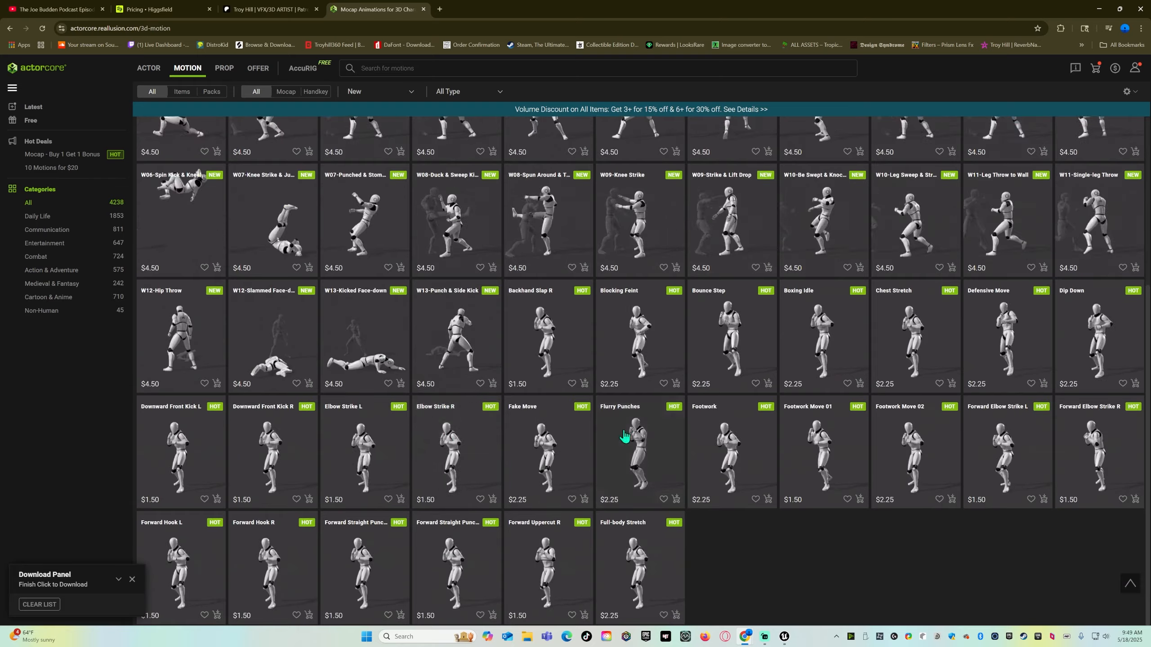
scroll(626, 436, "up", 5)
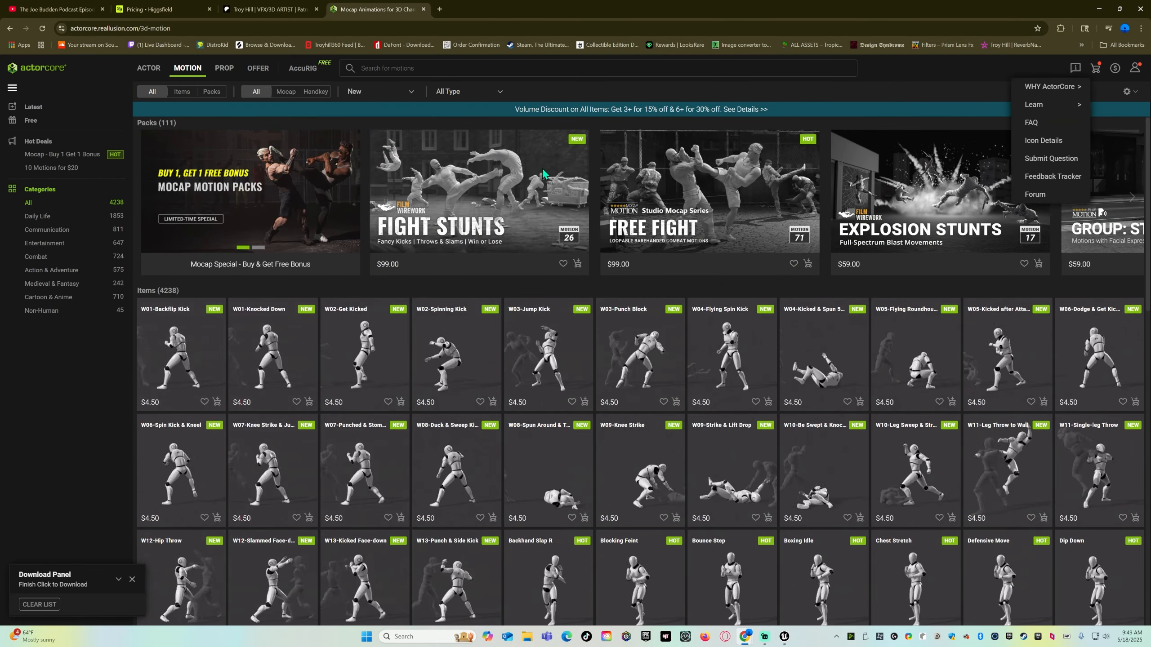
left_click(1131, 203)
left_click(1131, 202)
Open the account's inventory and go to its list of individual motion items.
mouse_move(1136, 73)
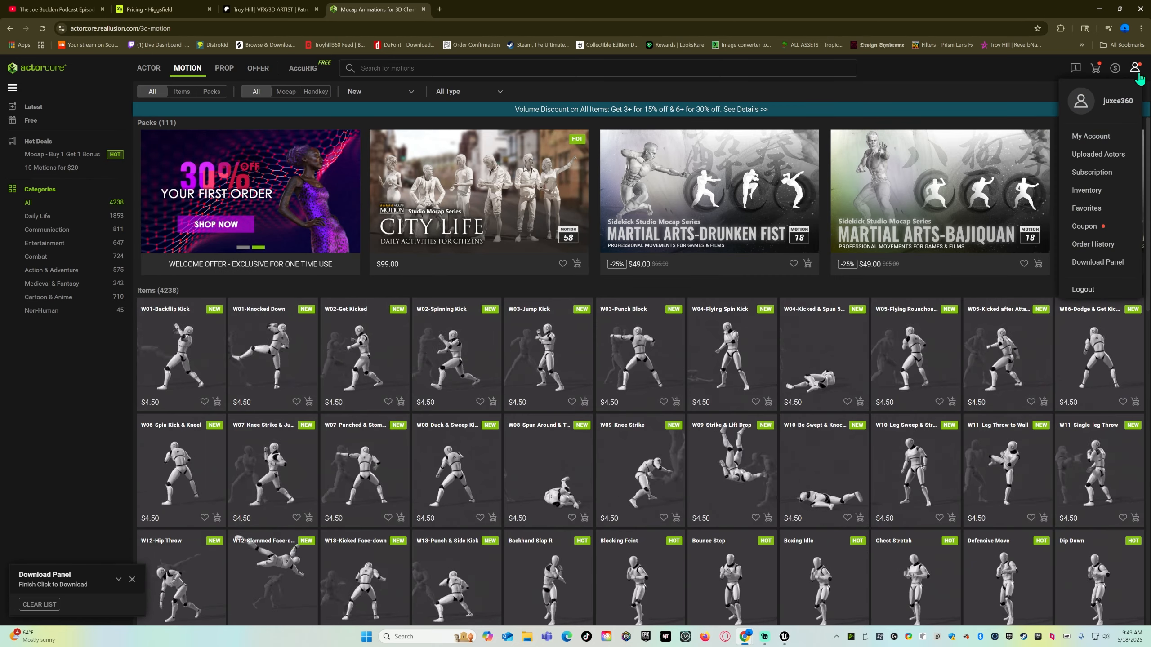
left_click(1086, 190)
scroll(634, 431, "down", 3)
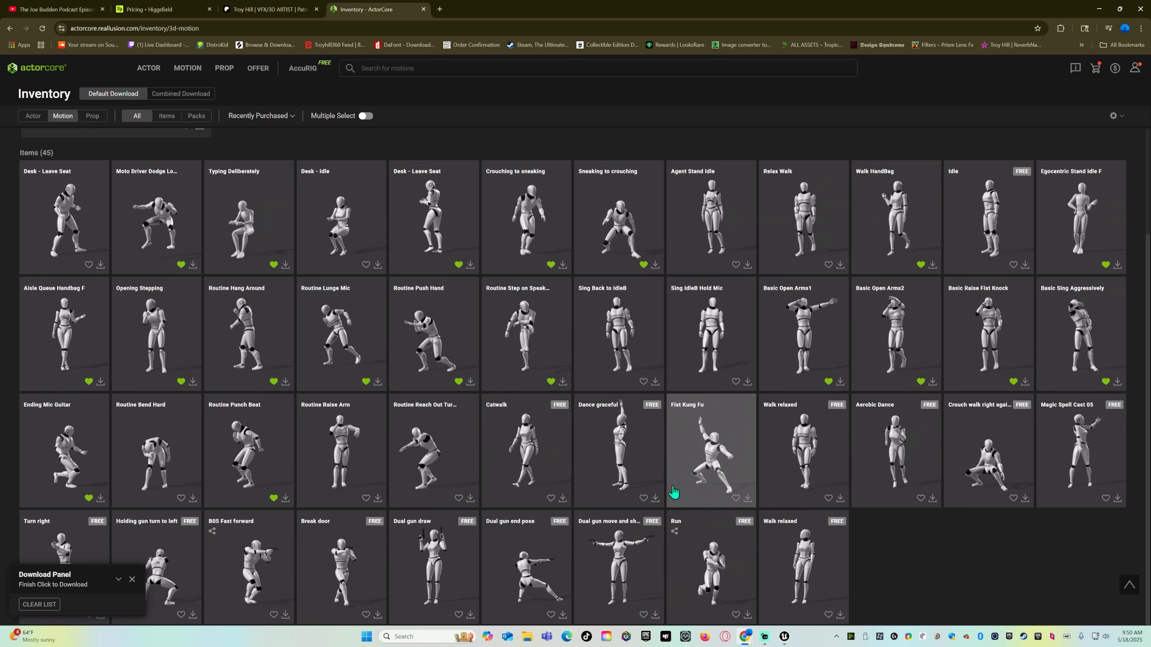
Start downloading the Fist Kung Fu motion with Male Robot as the target character and continue to the motion settings.
left_click(747, 498)
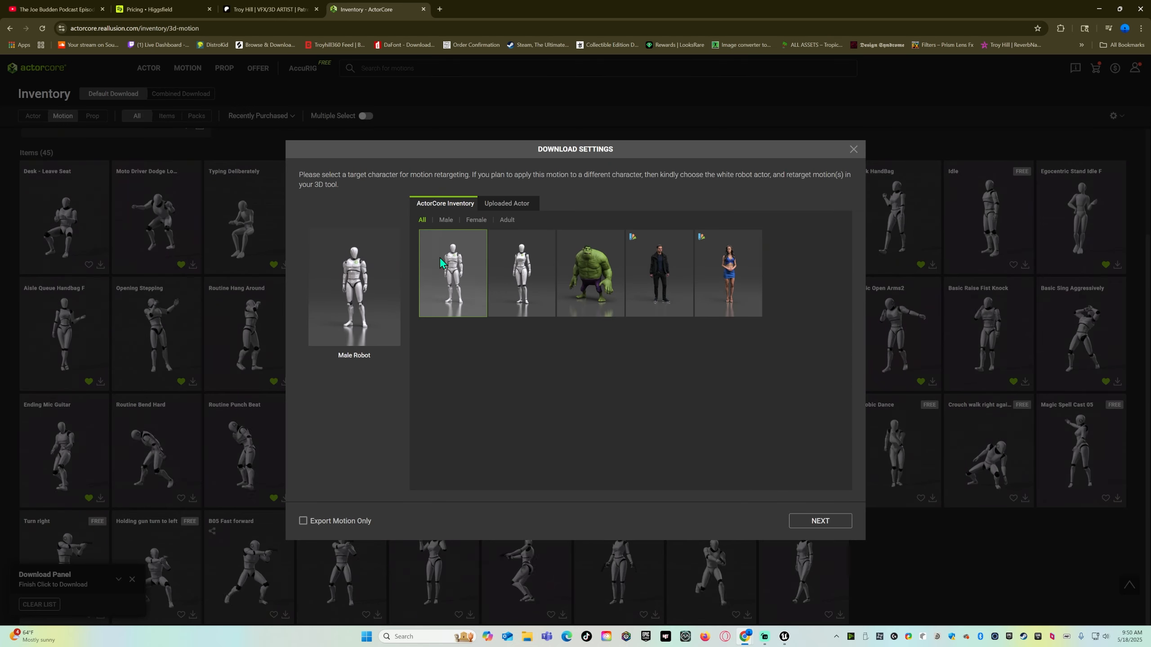
left_click(852, 150)
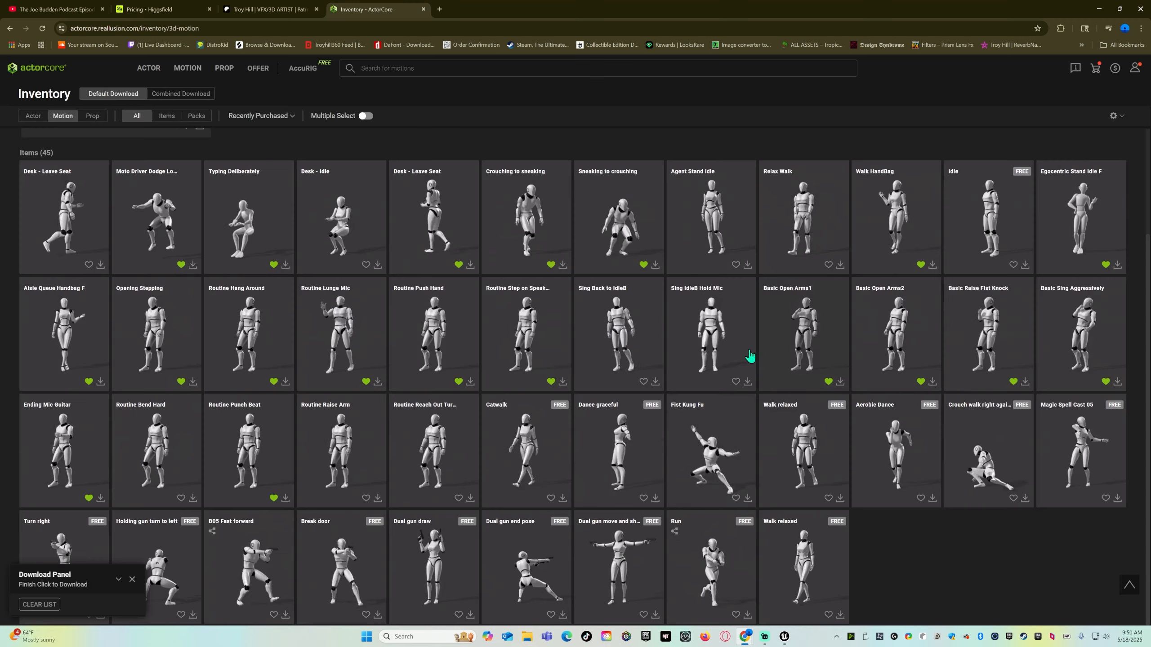
left_click(746, 498)
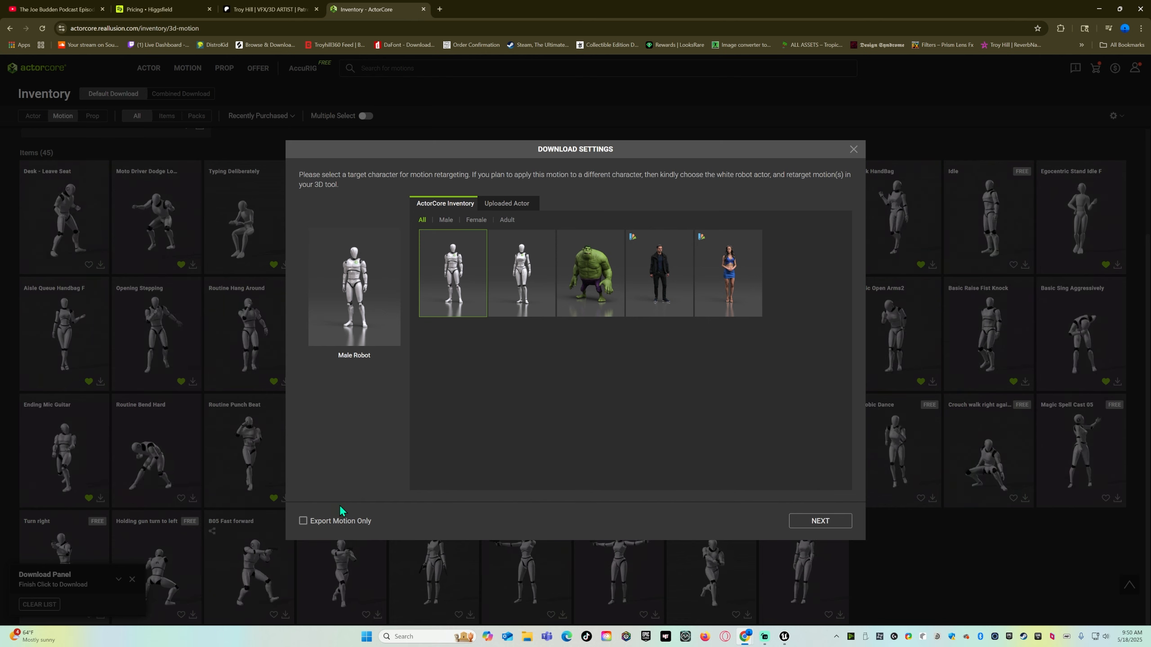
left_click(826, 523)
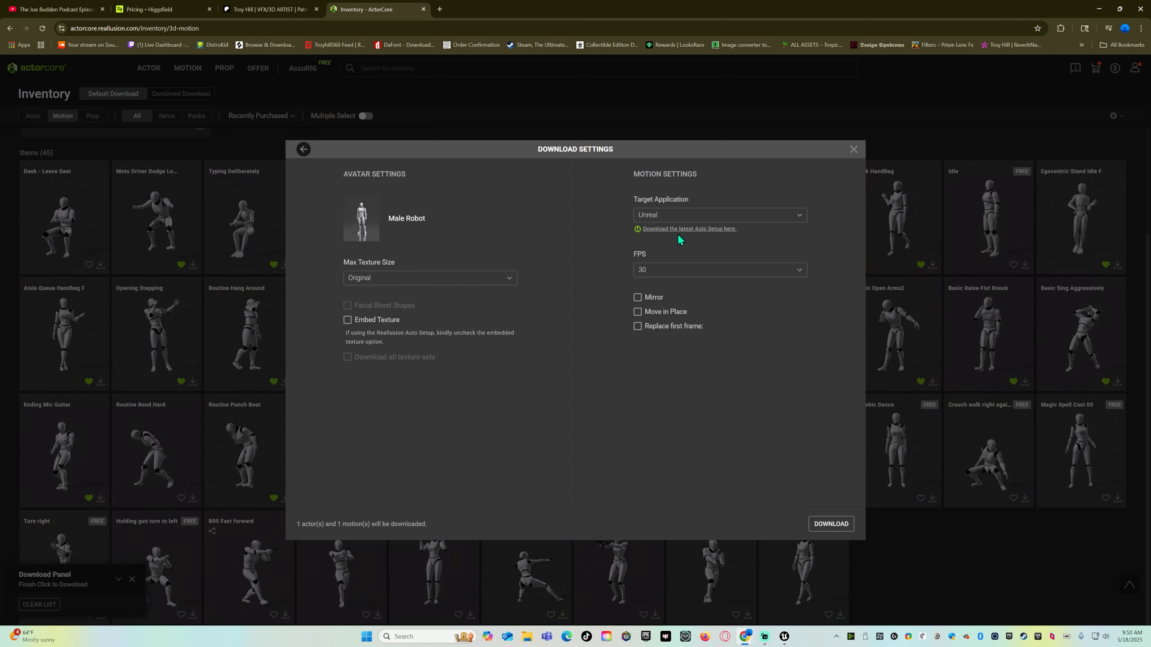
Review the target applications, keep Unreal as the target, and set the motion's FPS to 24.
left_click(652, 217)
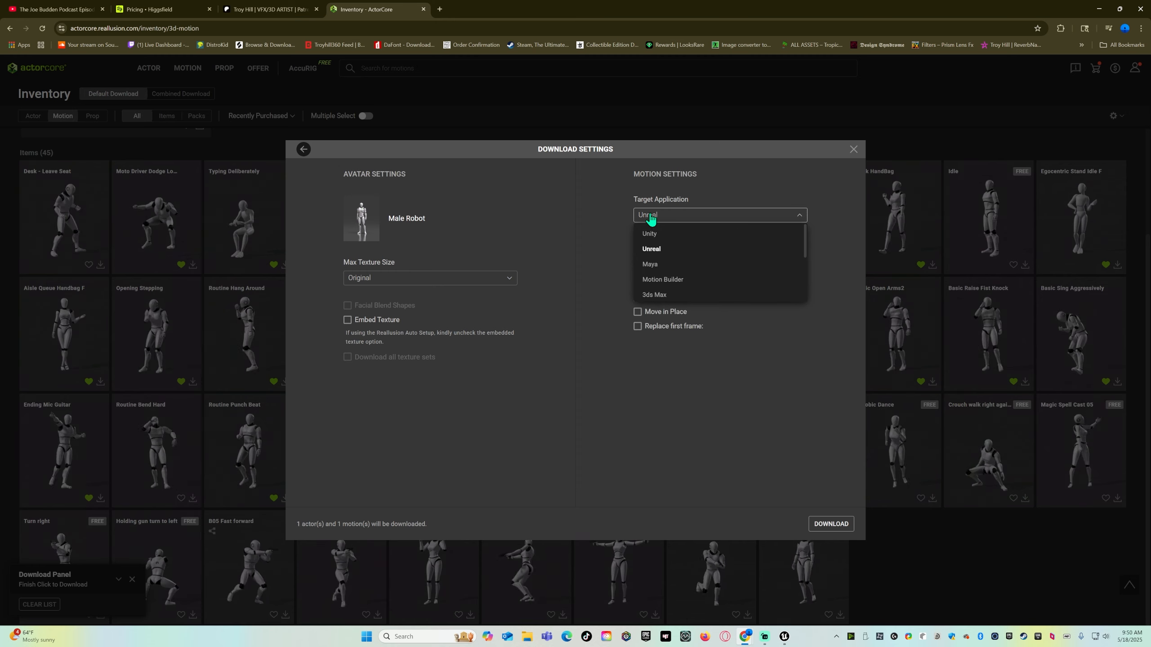
scroll(673, 248, "down", 3)
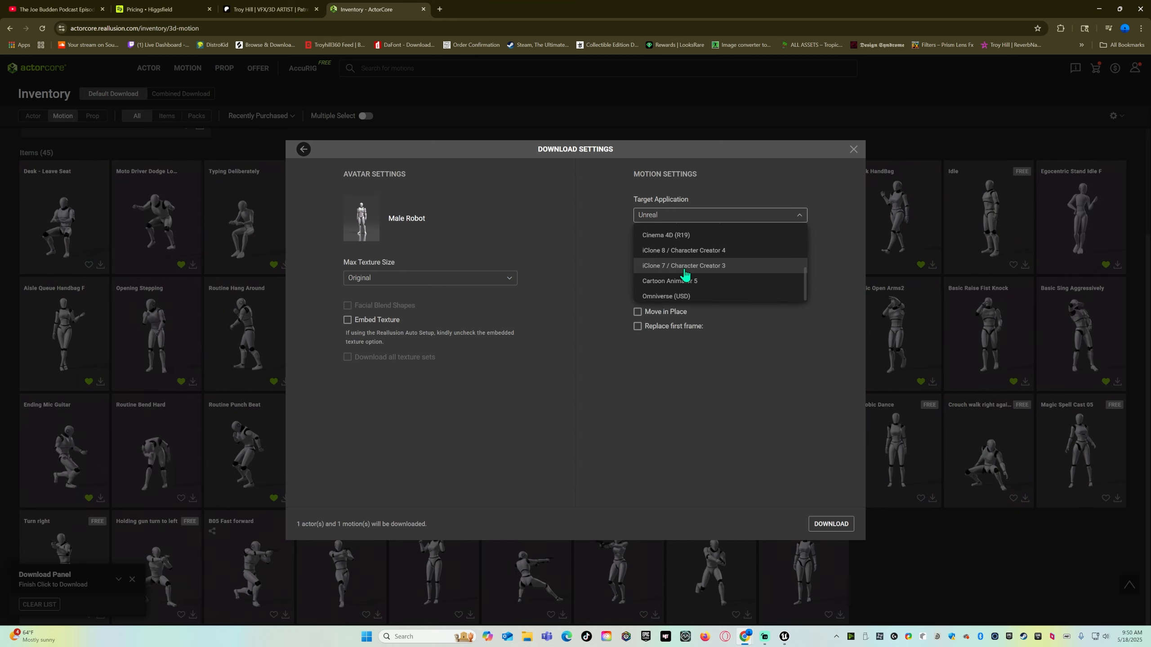
scroll(685, 274, "up", 3)
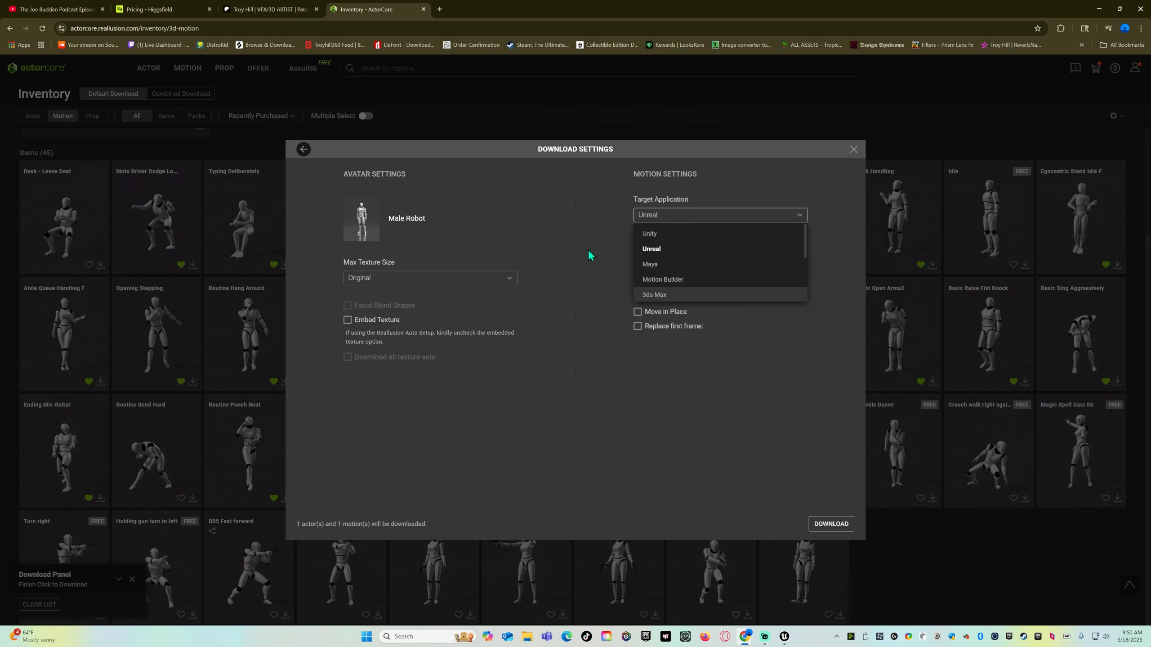
left_click(580, 221)
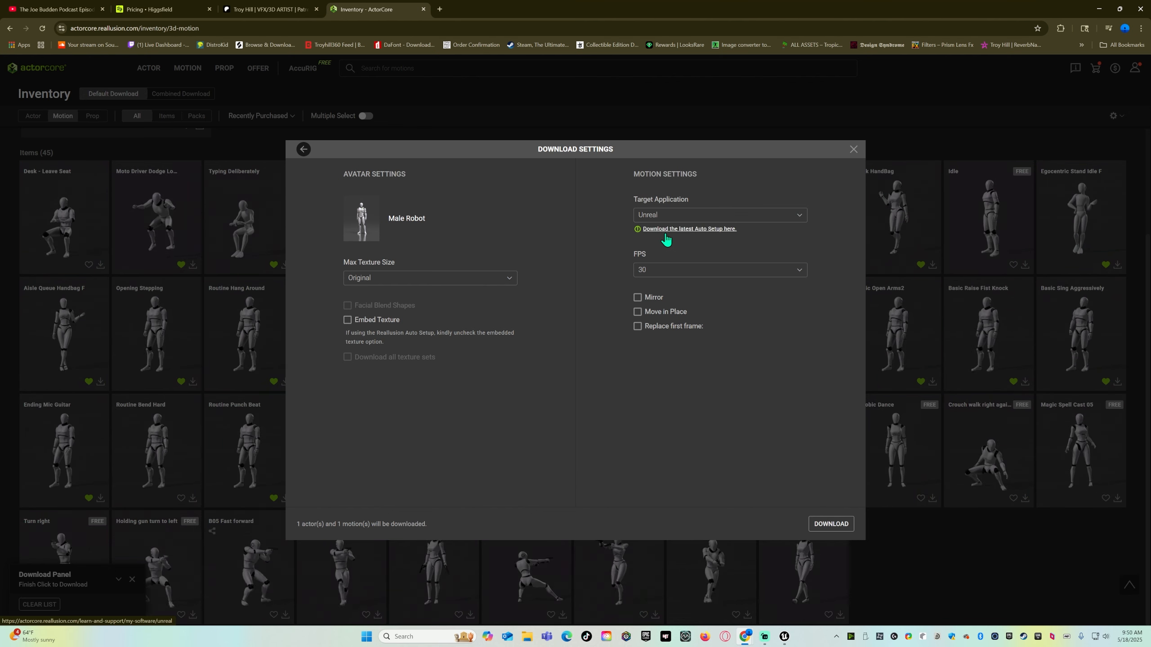
left_click(660, 272)
left_click(661, 297)
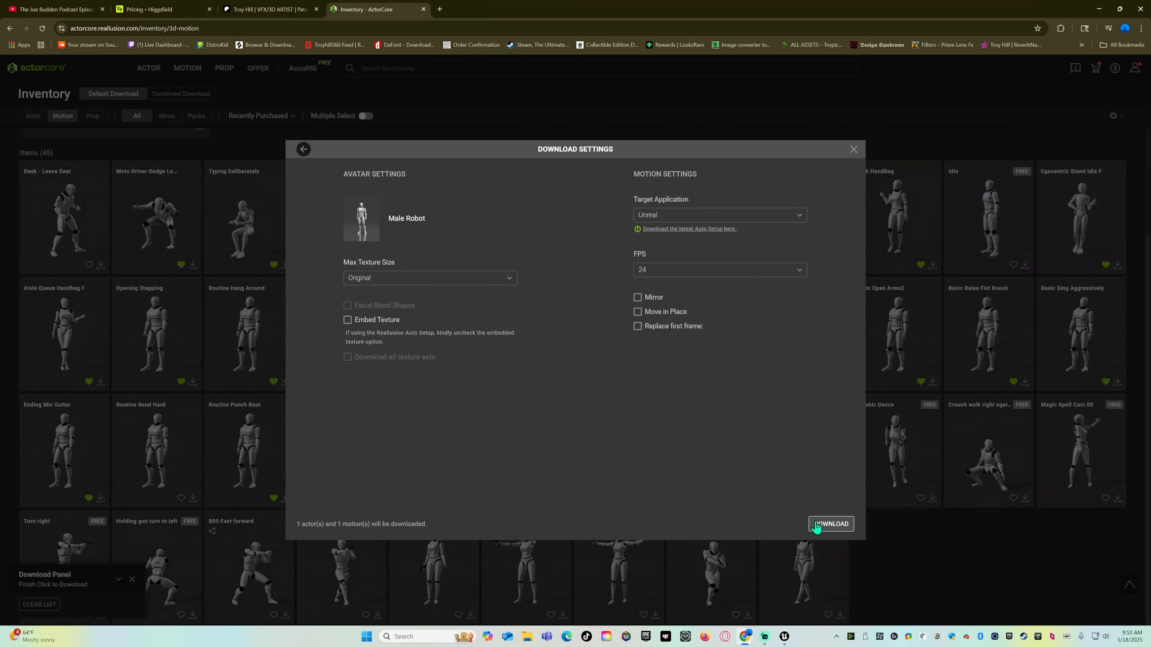
Download the motion package and extract Actorcore-Unreal-0518-510118.zip inside the kung fu animations folder.
left_click(830, 524)
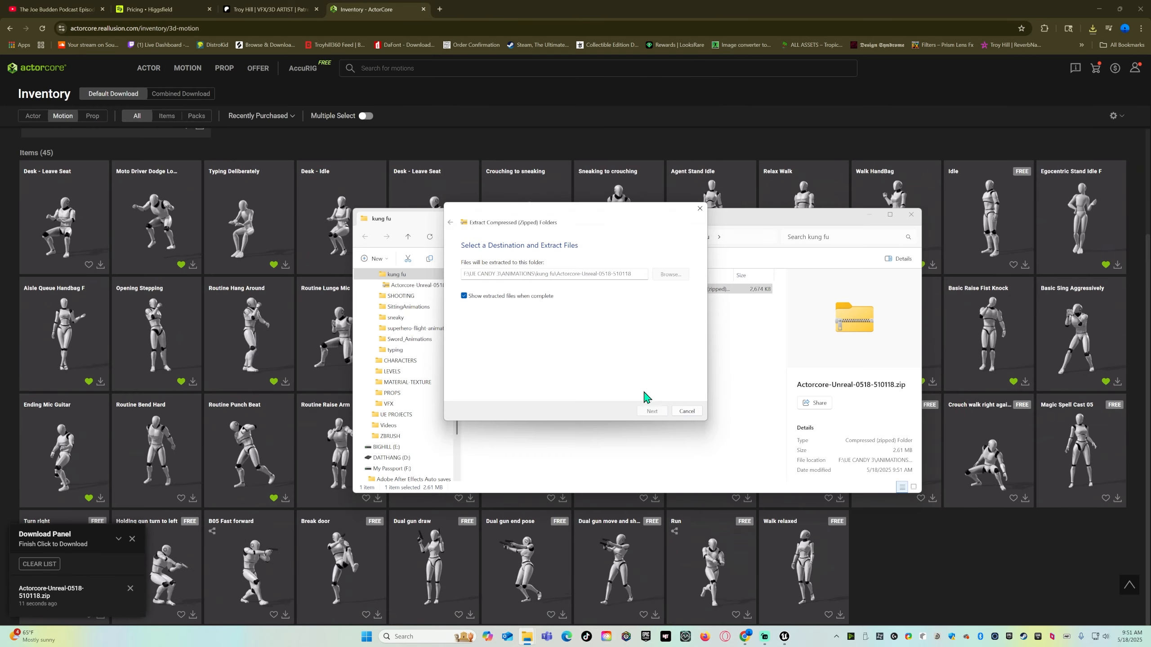
left_click(653, 411)
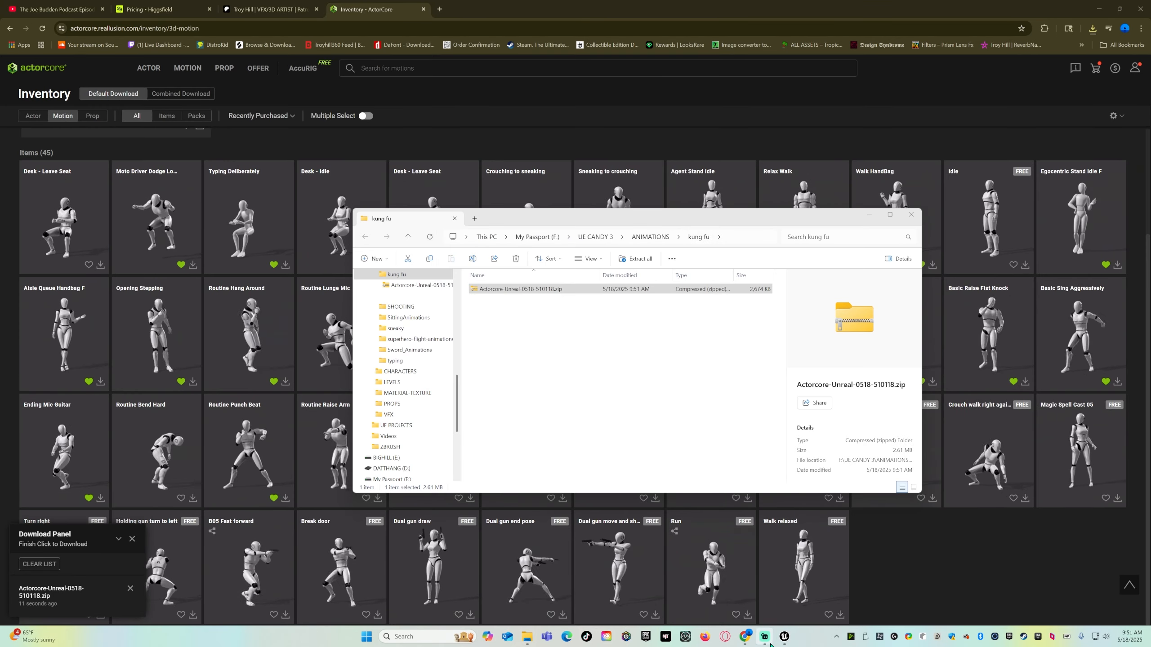
Switch to Unreal Editor and undo the last selection change in the level.
left_click(789, 640)
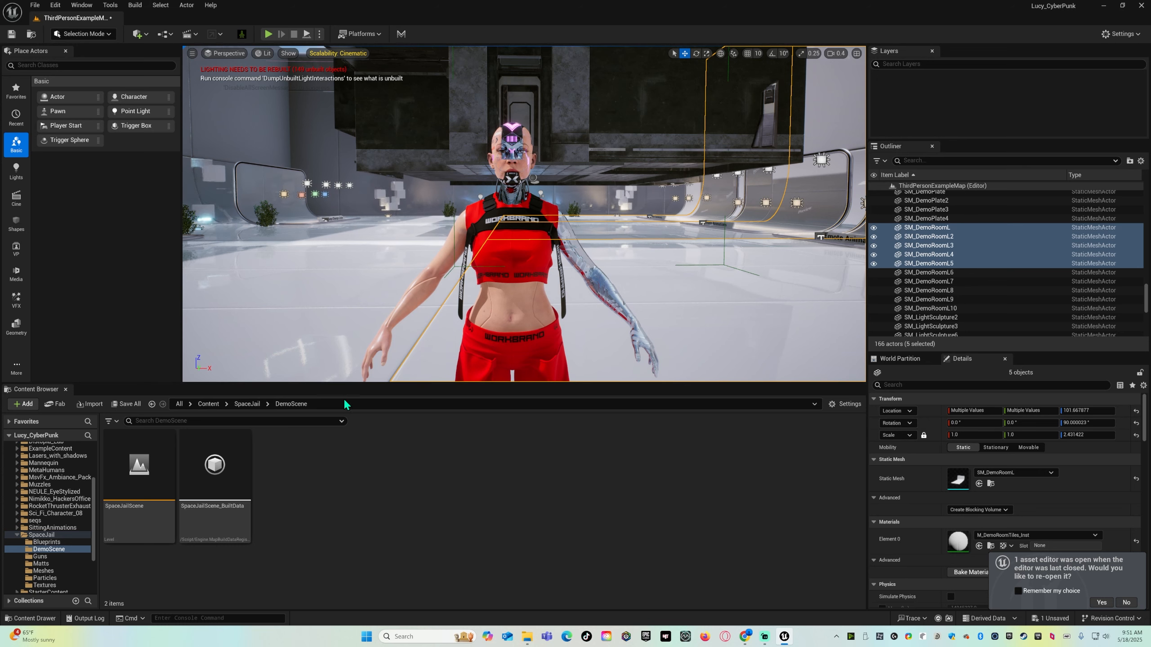
key("ctrl+z")
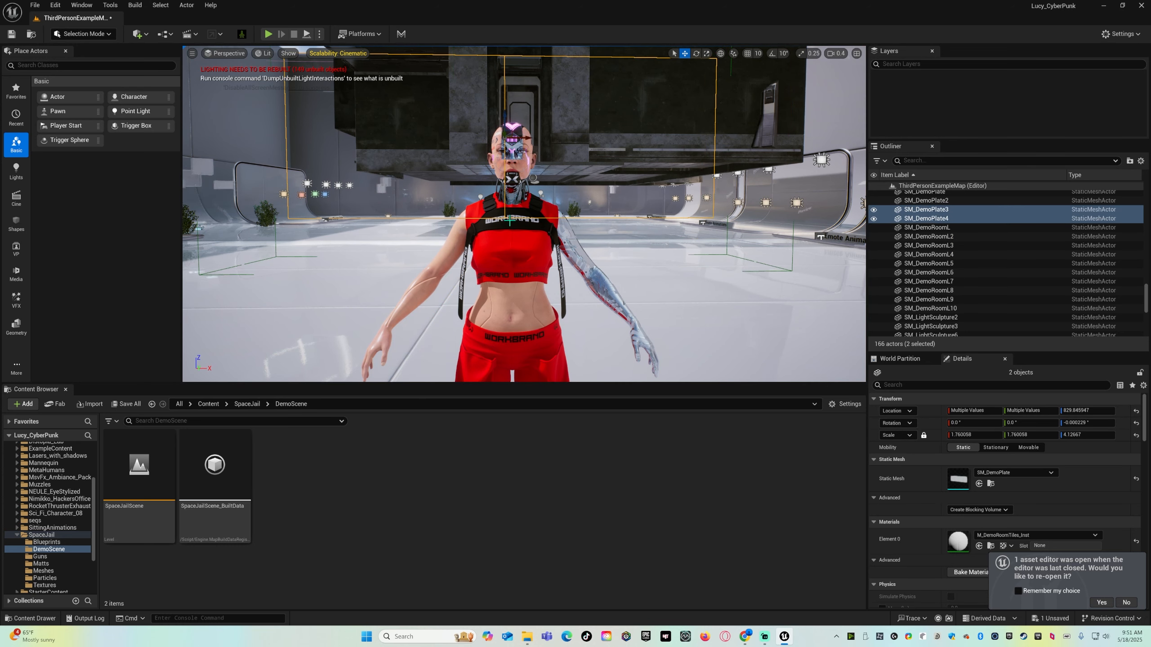
Open the animations folder of the Clik MetaHuman in the project content.
left_click(48, 472)
double_click(139, 465)
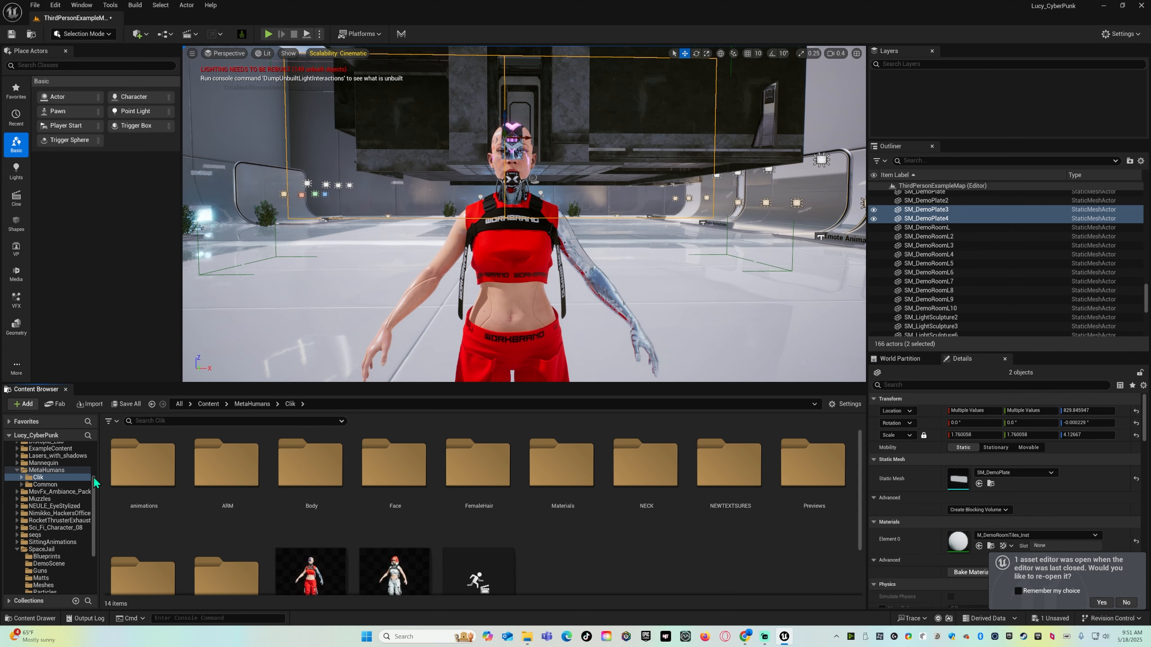
double_click(143, 465)
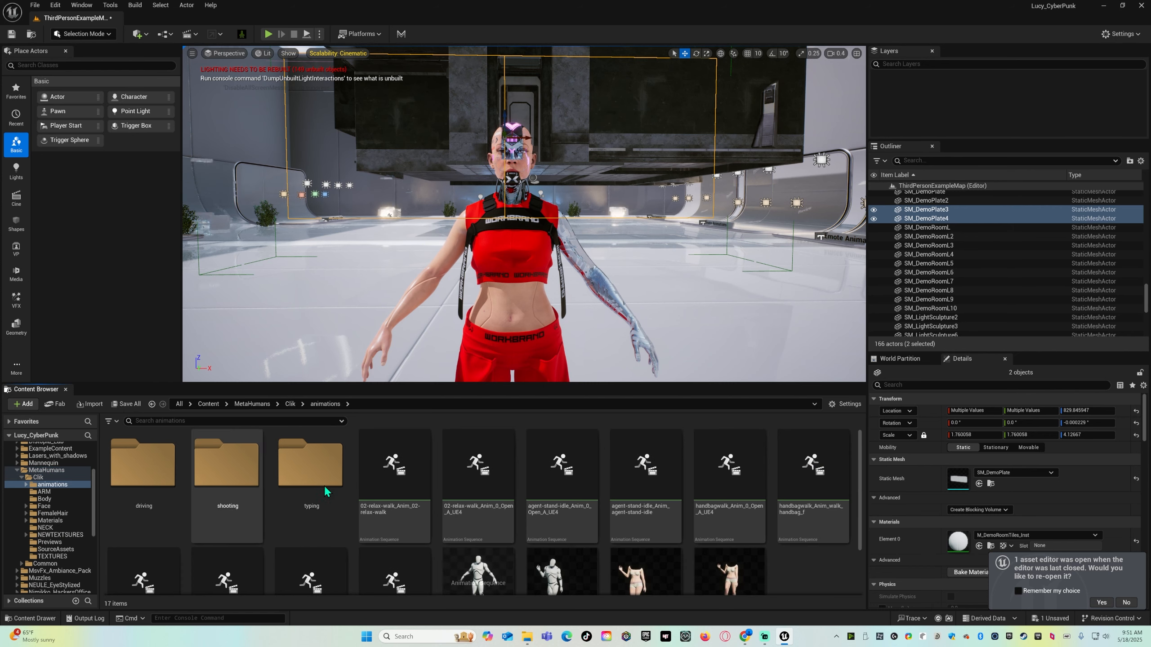
Create a new folder named KUNGFU inside the Clik animations folder.
scroll(870, 532, "down", 2)
scroll(801, 560, "down", 1)
right_click(801, 561)
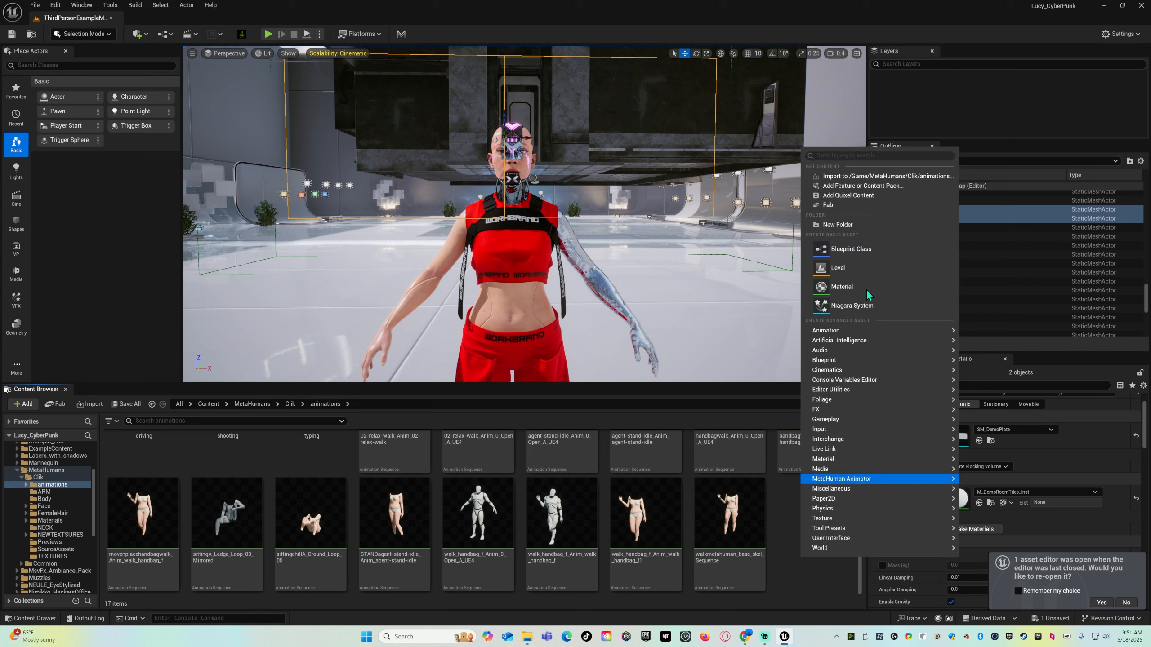
left_click(838, 225)
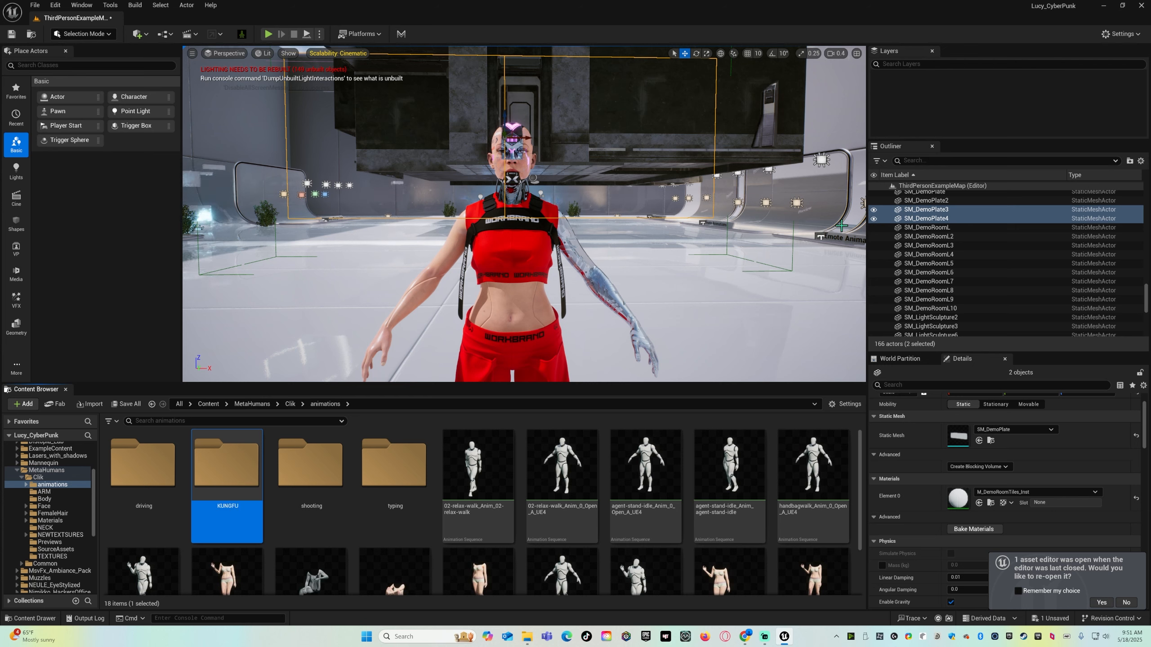
scroll(521, 535, "down", 2)
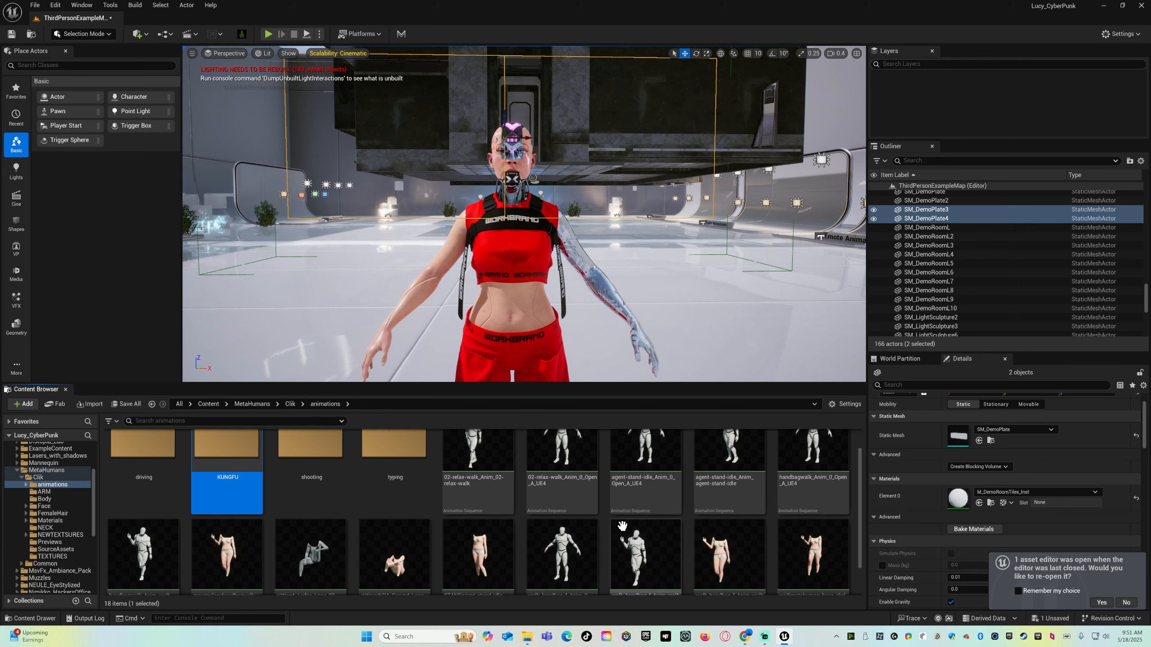
scroll(577, 548, "up", 2)
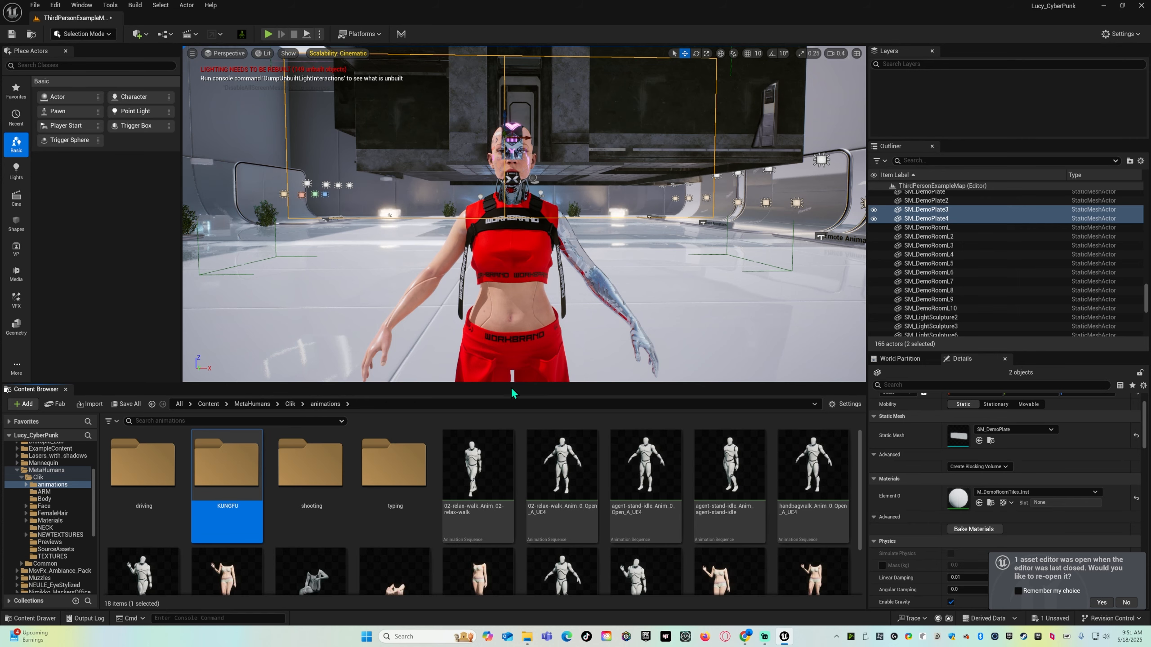
double_click(214, 474)
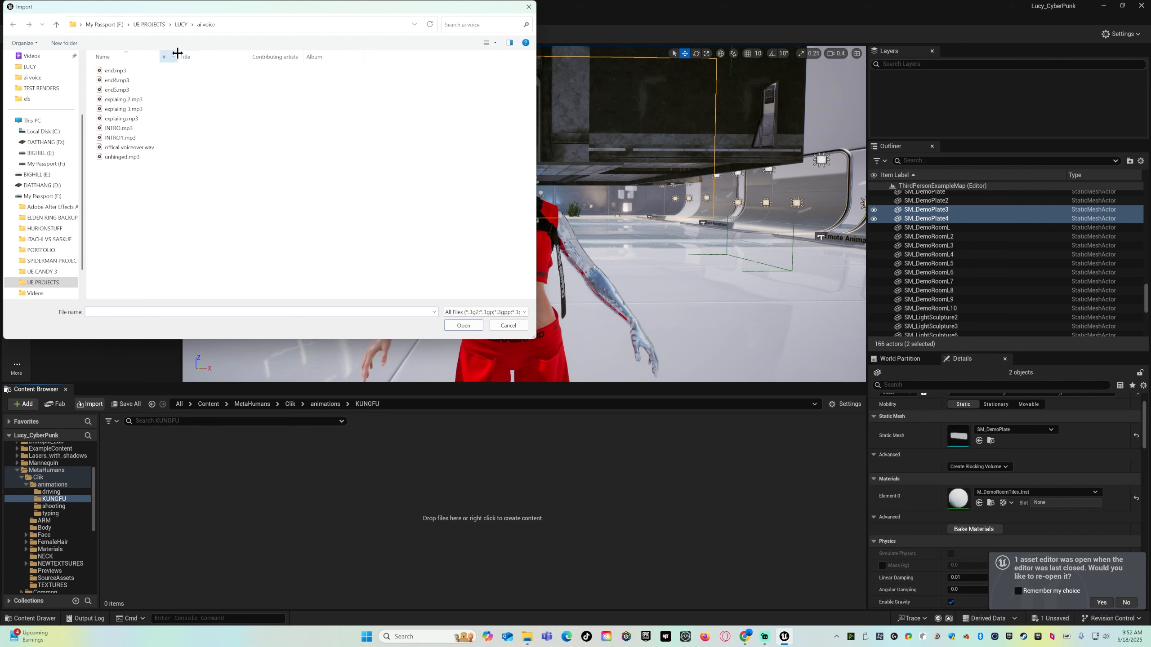
left_click(104, 24)
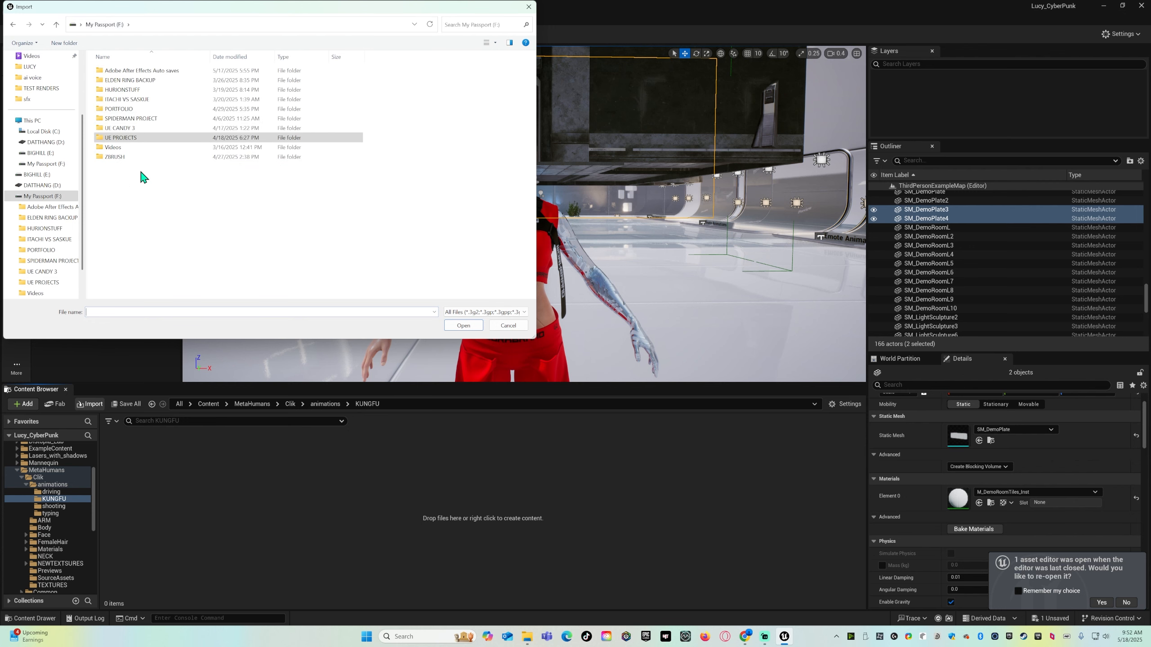
double_click(123, 128)
double_click(129, 73)
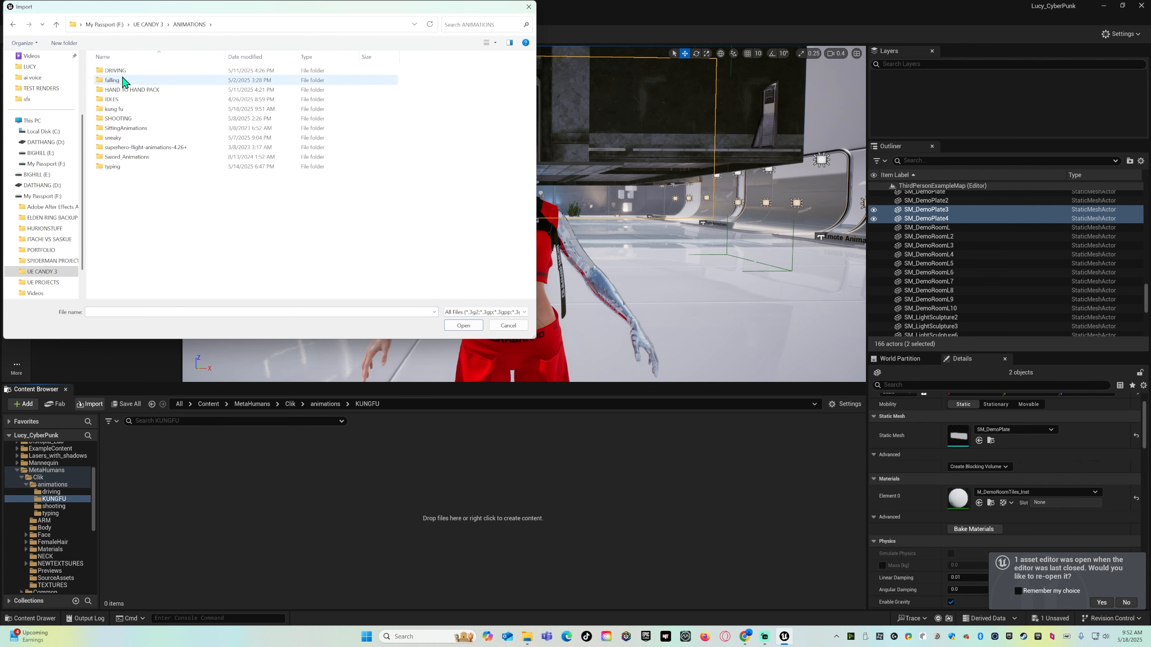
double_click(126, 110)
double_click(127, 72)
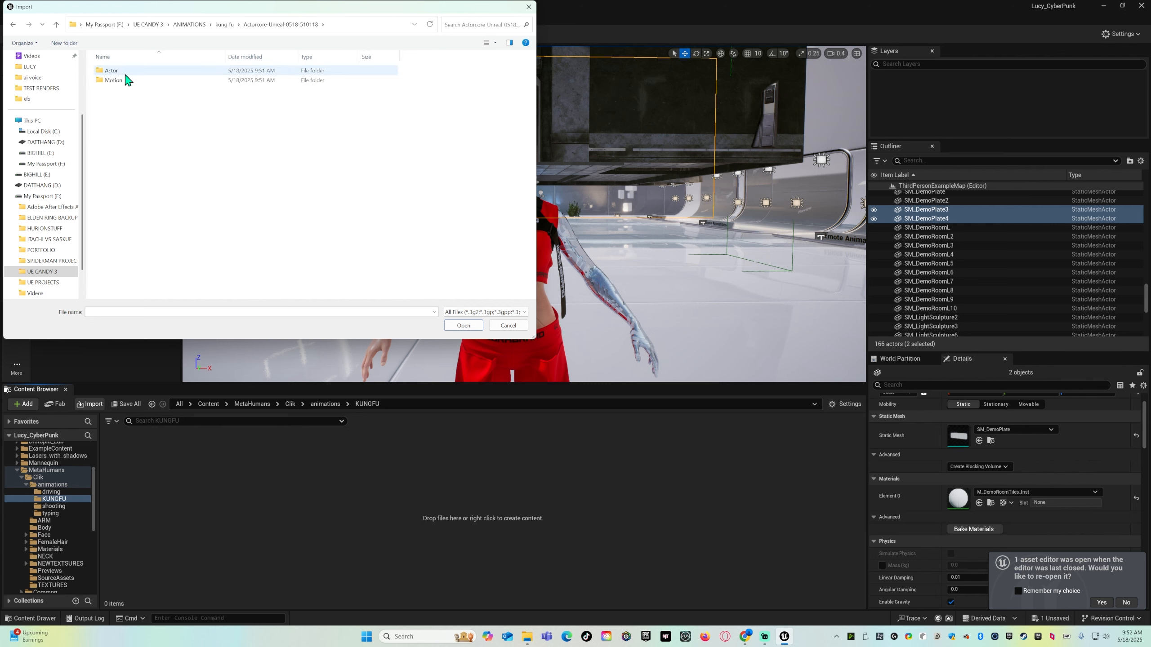
double_click(119, 80)
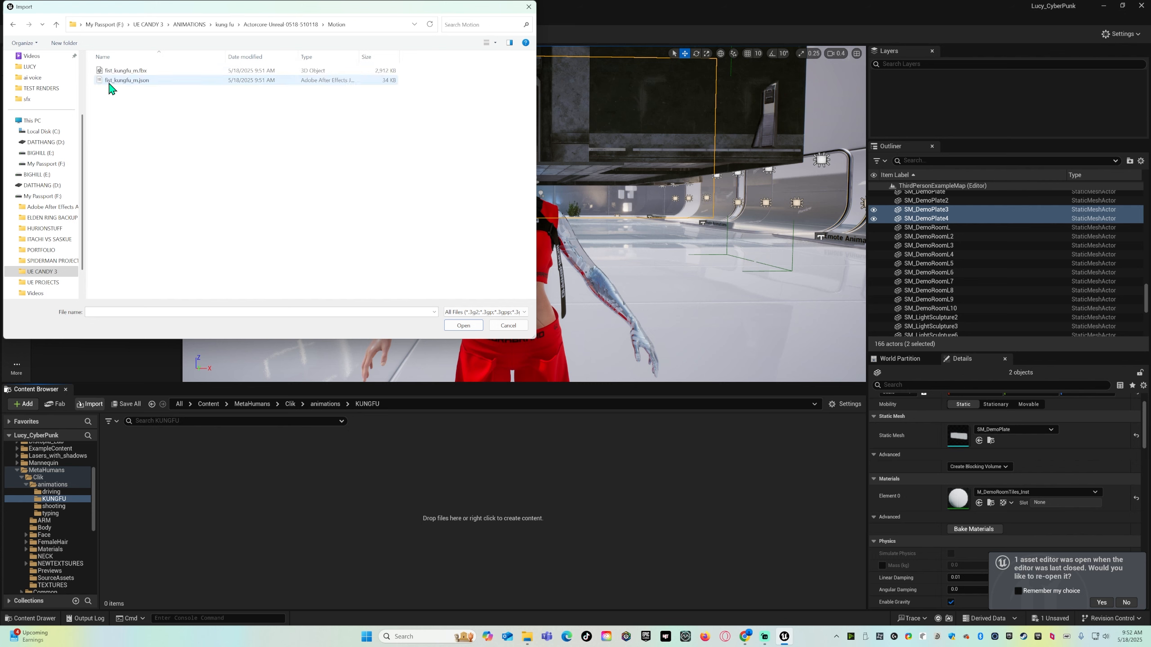
double_click(168, 71)
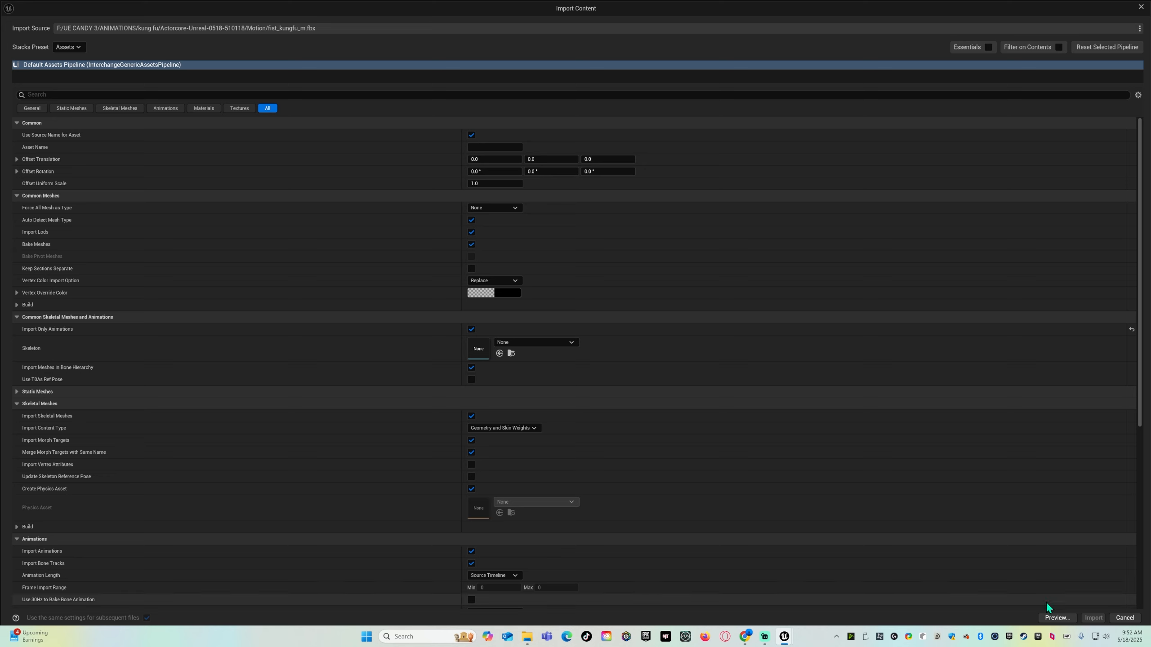
Assign the UE4_Mannequin_Skeleton from SittingAnimations as the skeleton and import the animation.
left_click(554, 343)
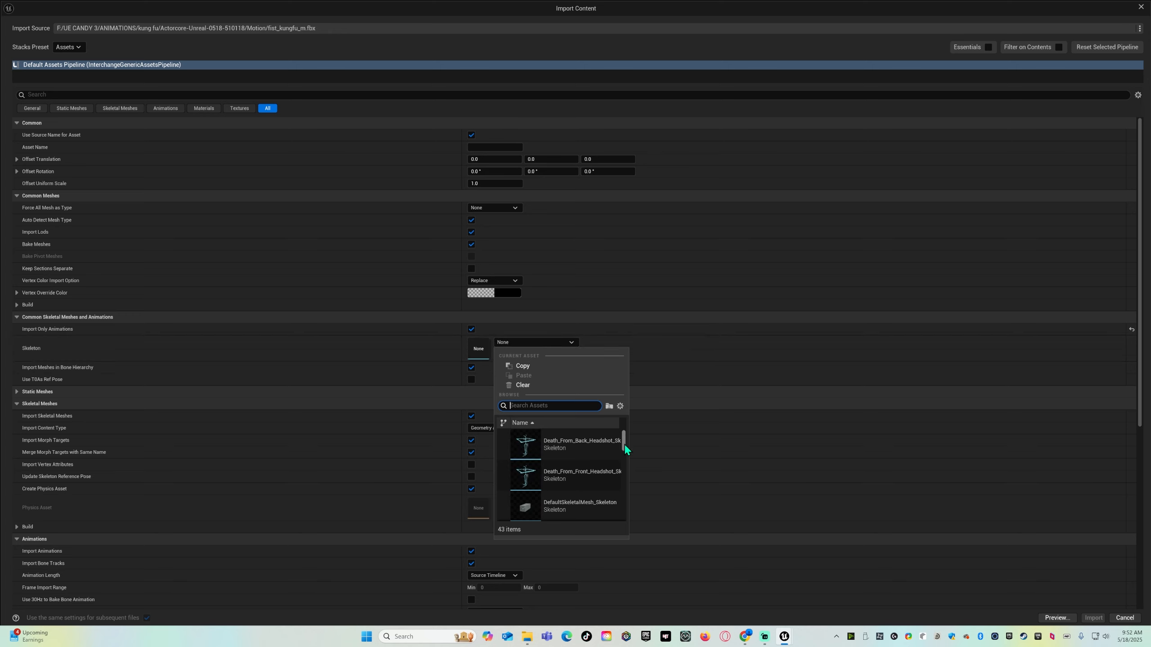
scroll(624, 453, "down", 10)
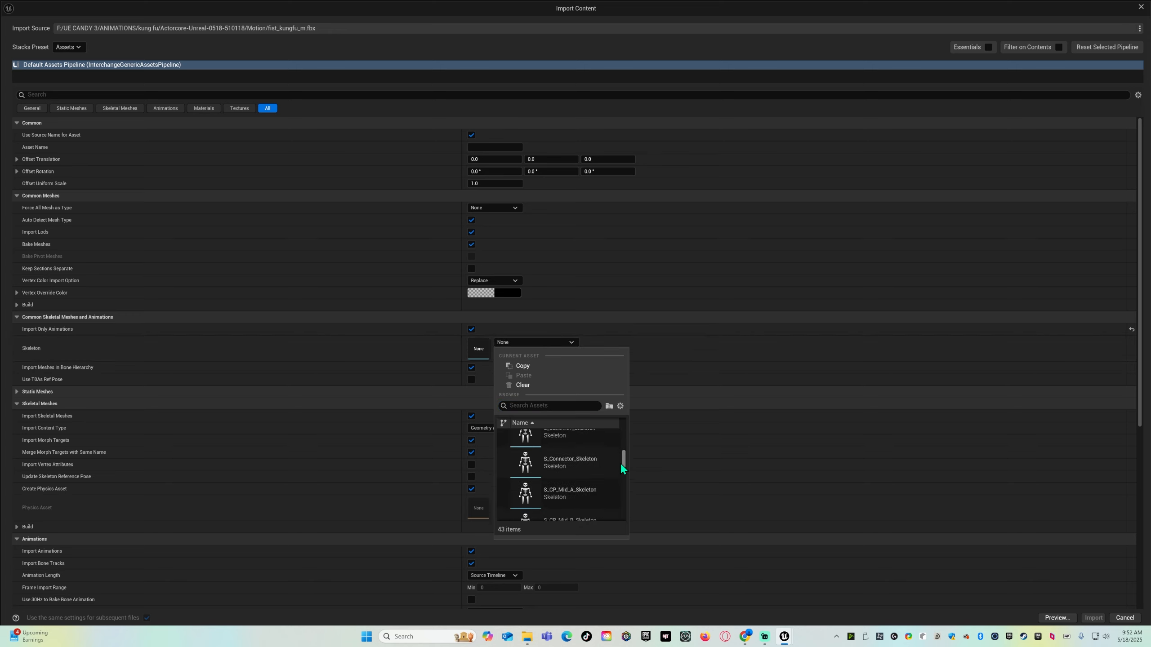
left_click_drag(623, 490, 627, 520)
mouse_move(618, 510)
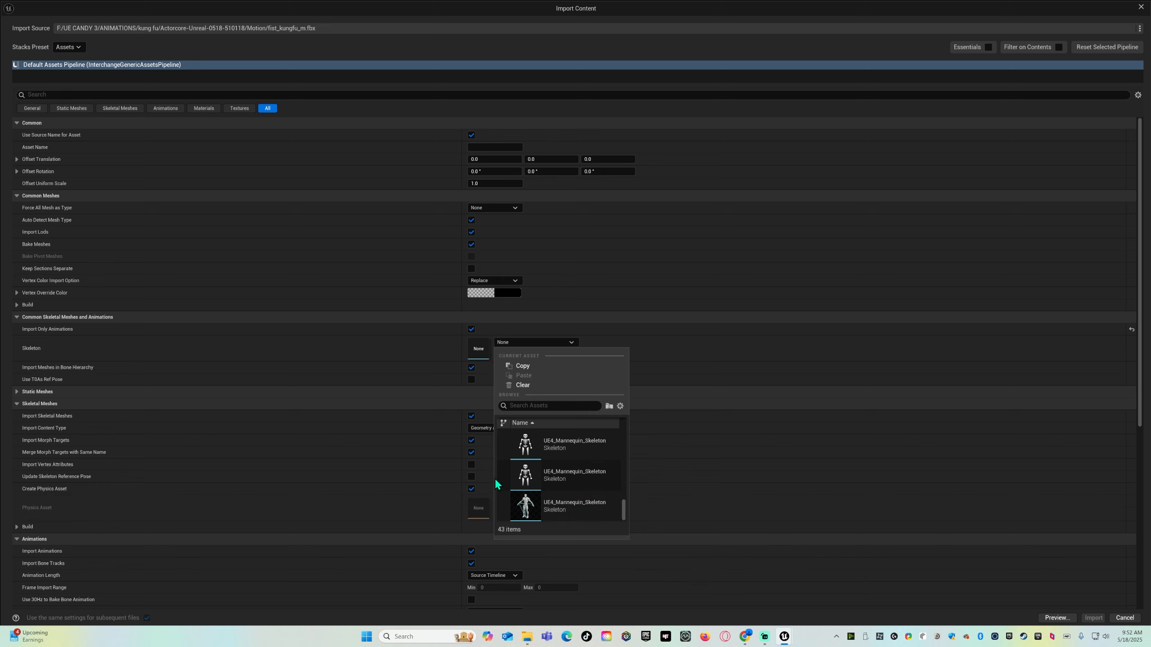
mouse_move(545, 506)
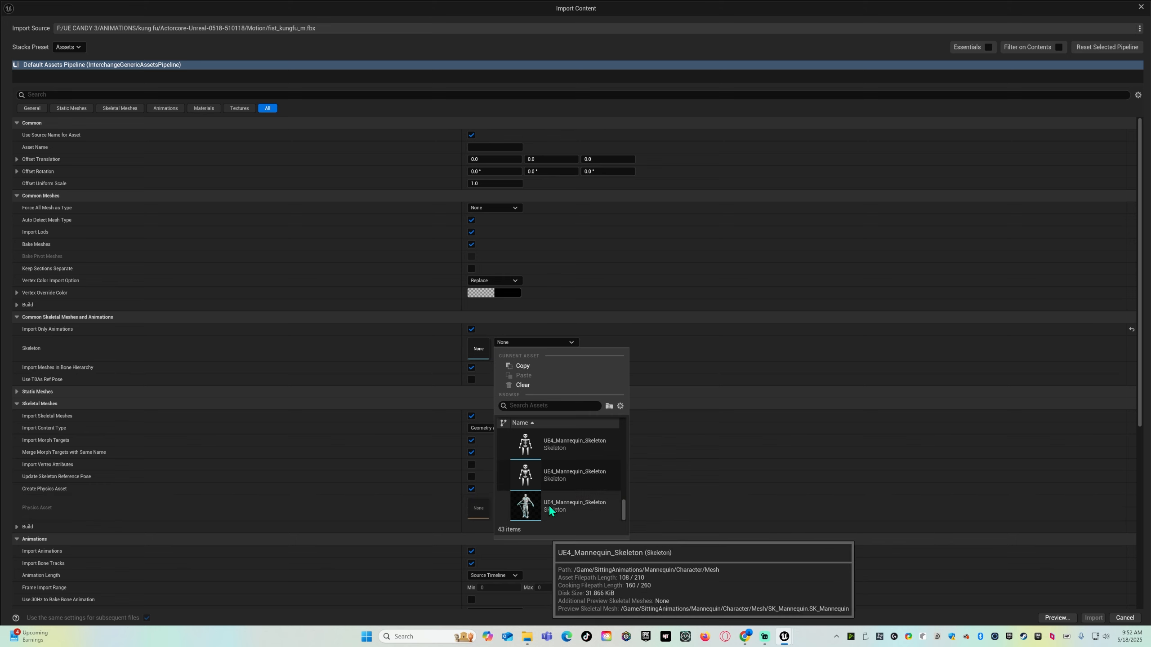
left_click(584, 506)
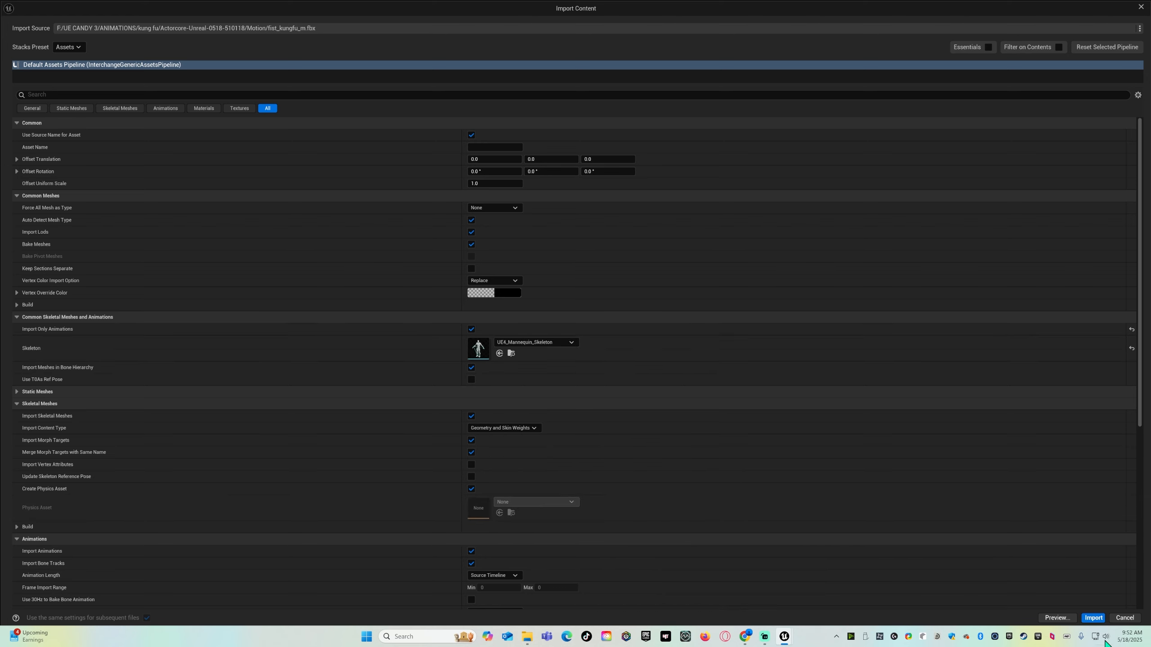
left_click(1093, 619)
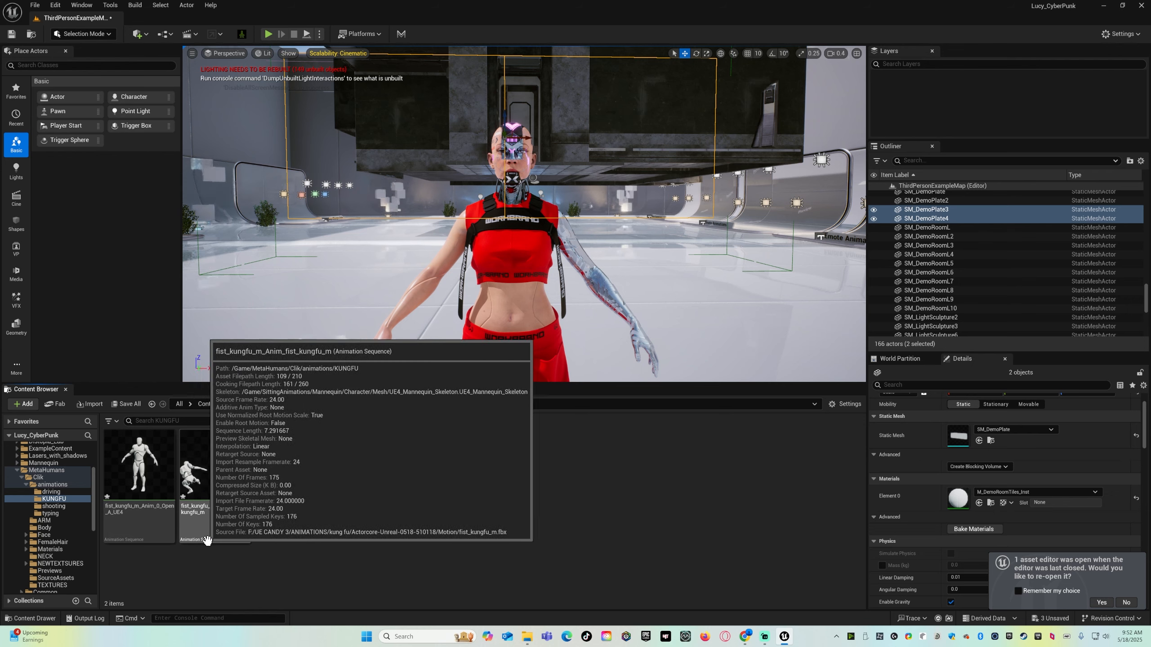
Preview the imported fist_kungfu_m_Anim_fist_kungfu_m sequence in the animation editor and close it.
mouse_move(210, 470)
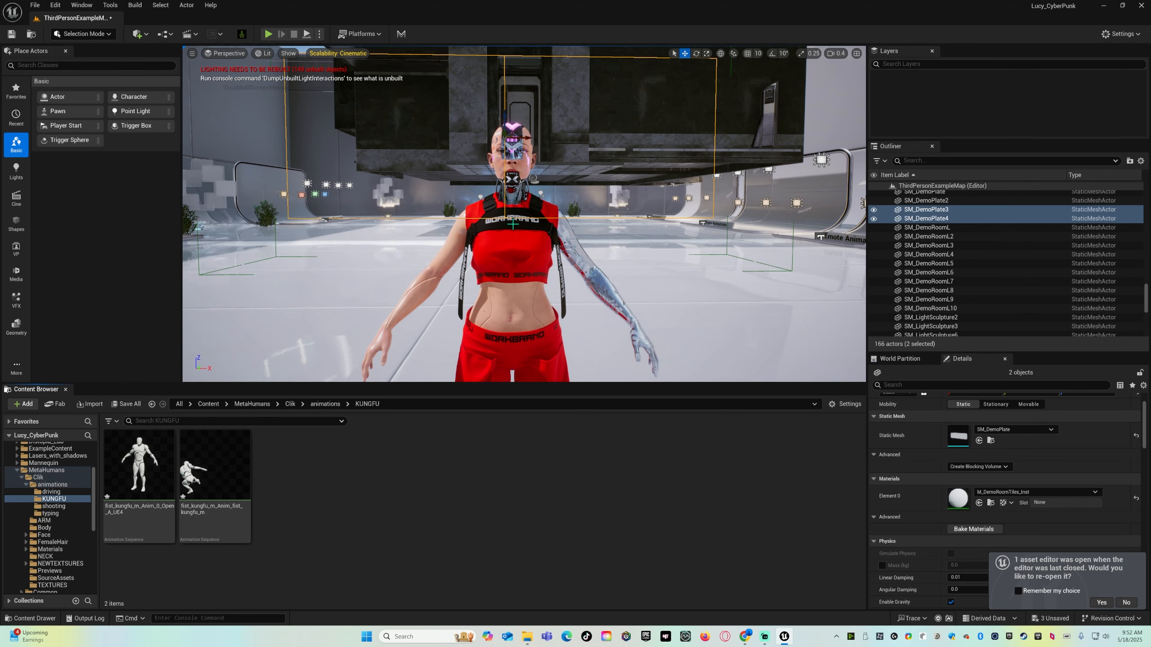
double_click(215, 469)
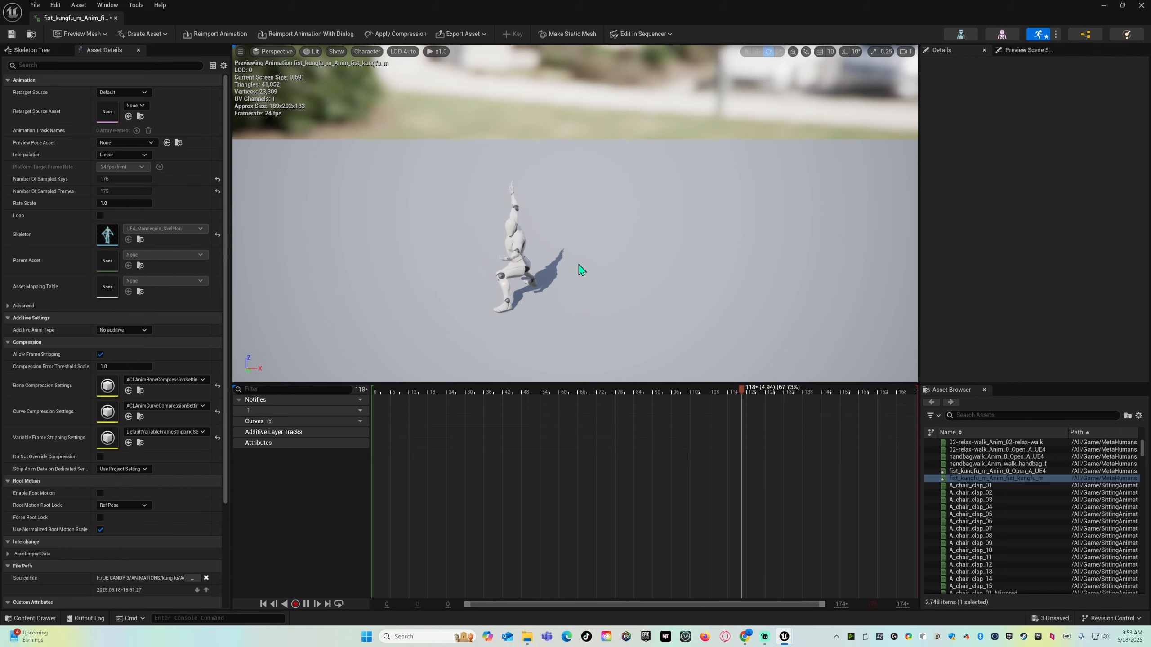
left_click(1141, 5)
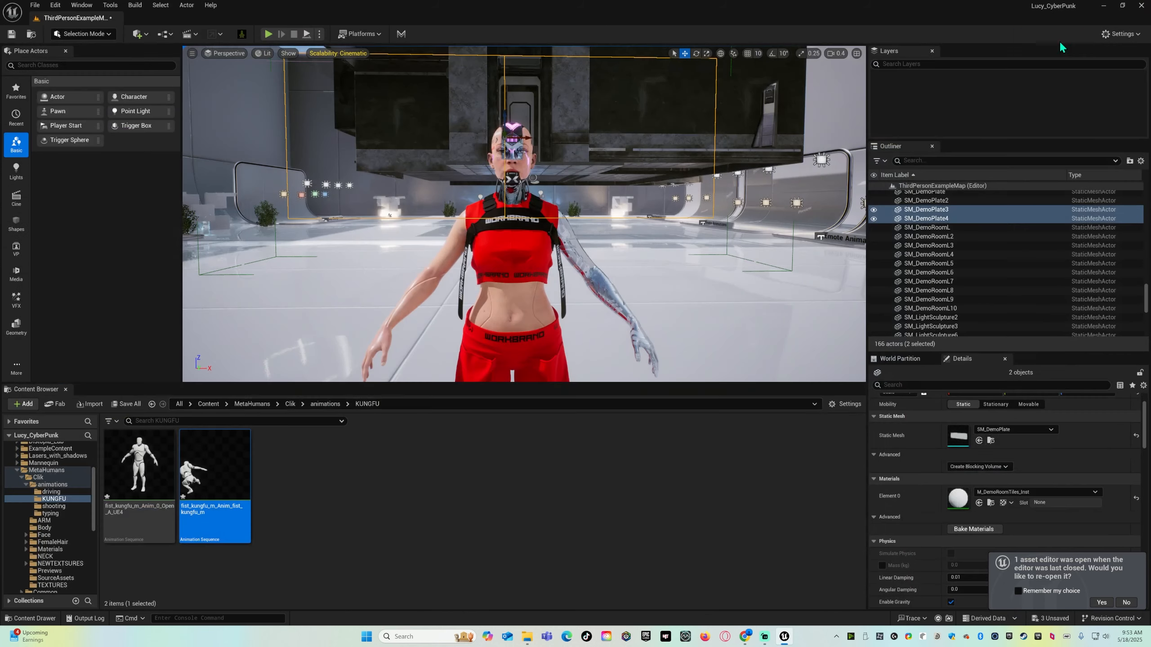
Start retargeting the fist_kungfu_m_Anim_fist_kungfu_m animation and set f_med_nrw_body as the target skeletal mesh.
right_click(221, 471)
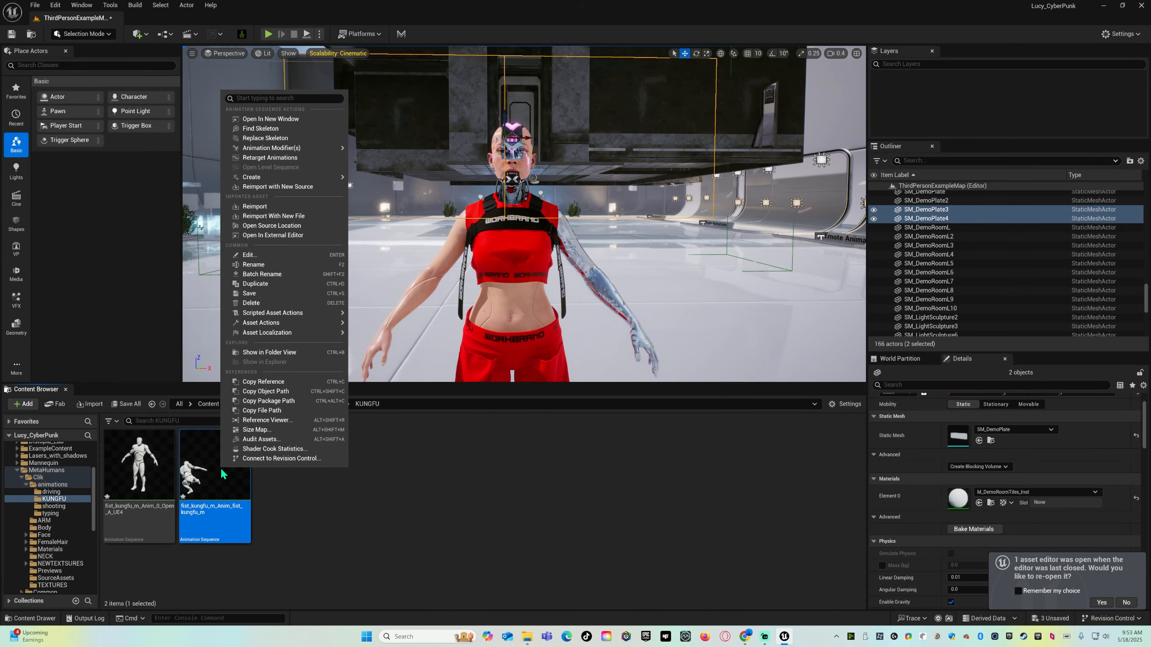
left_click(280, 159)
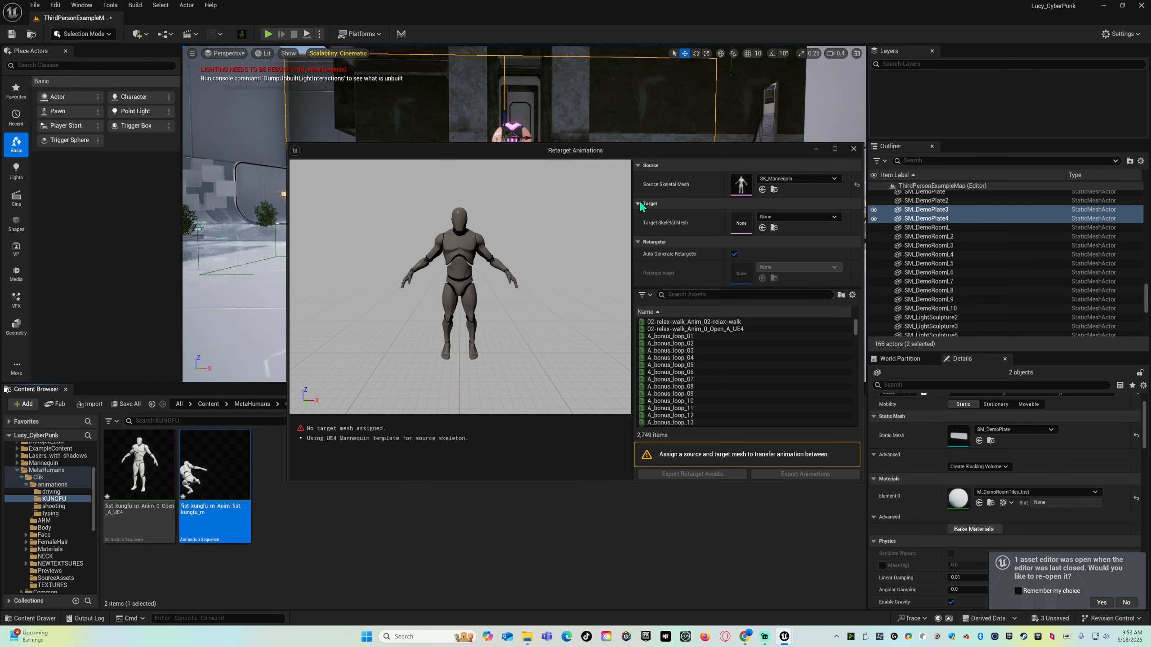
left_click(770, 218)
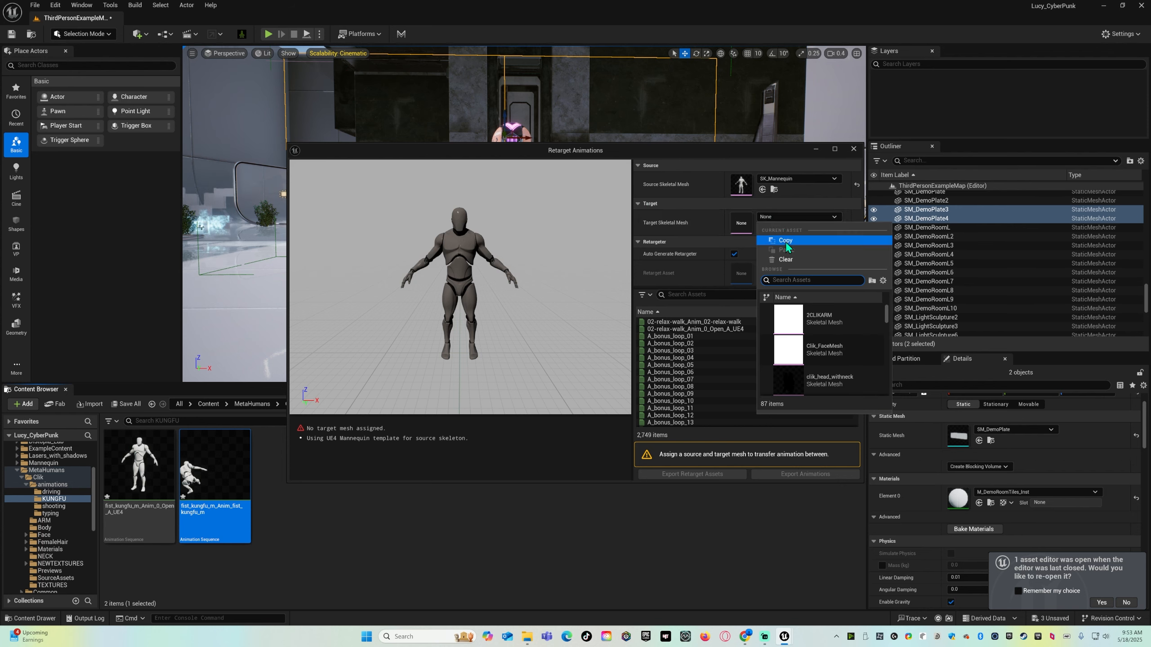
scroll(805, 333, "down", 1)
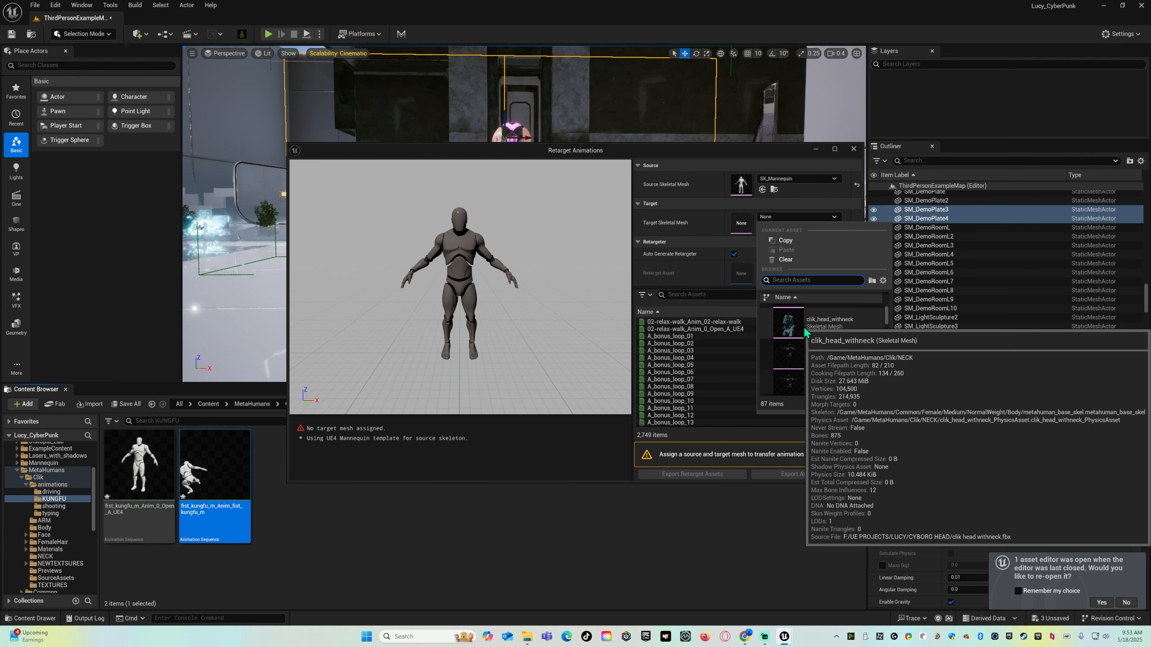
scroll(804, 336, "down", 1)
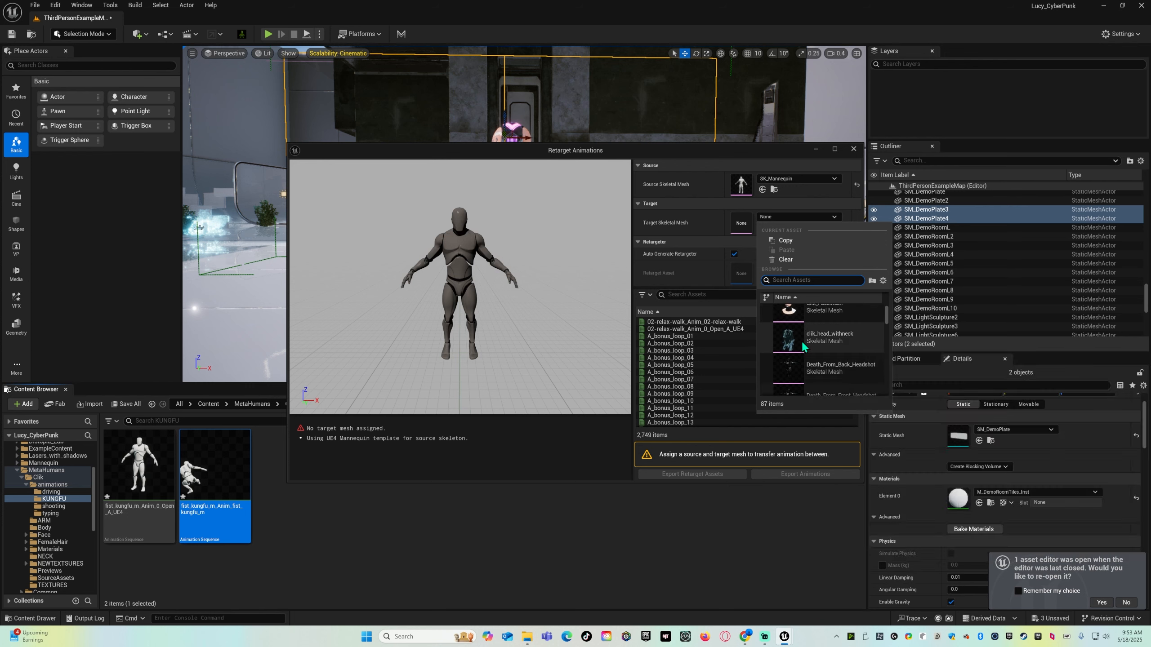
scroll(801, 340, "down", 3)
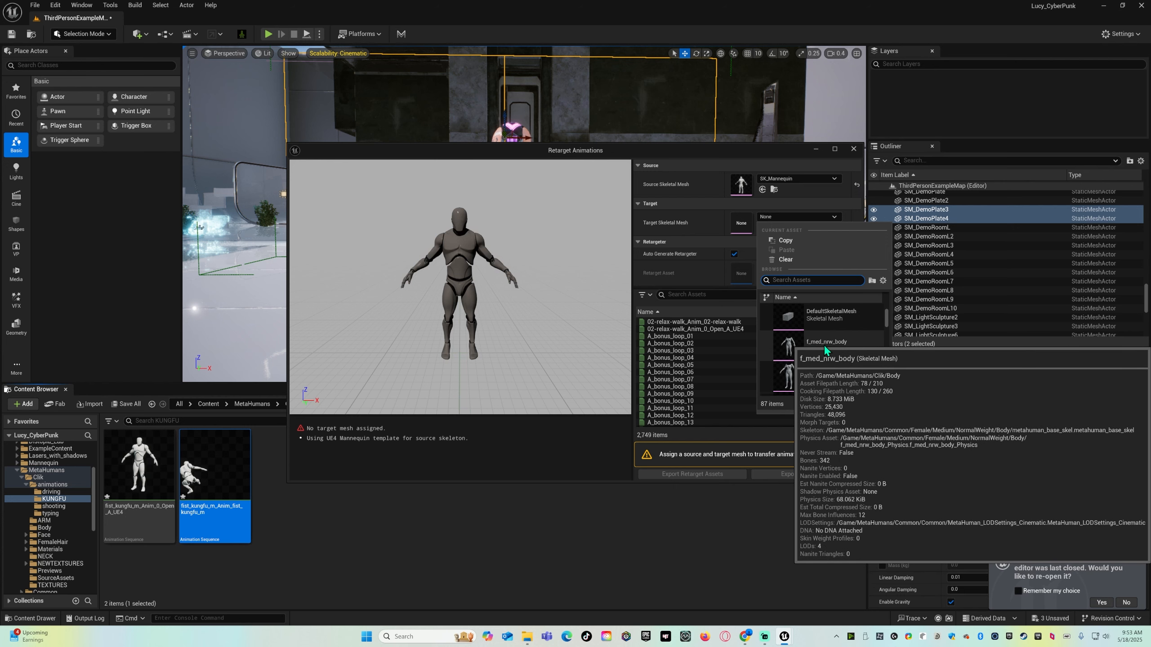
left_click(829, 344)
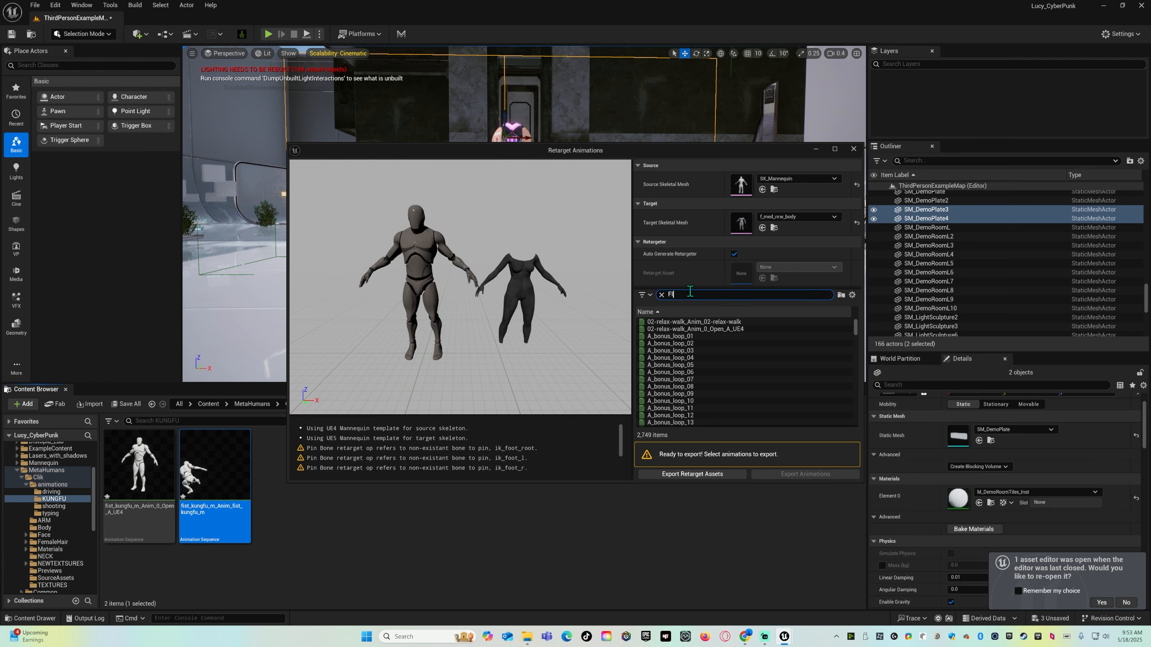
Filter the retargeting assets by "fist" and select fist_kungfu_m_Anim_fist_kungfu_m.
key("BackSpace")
key("BackSpace")
key("Caps_Lock")
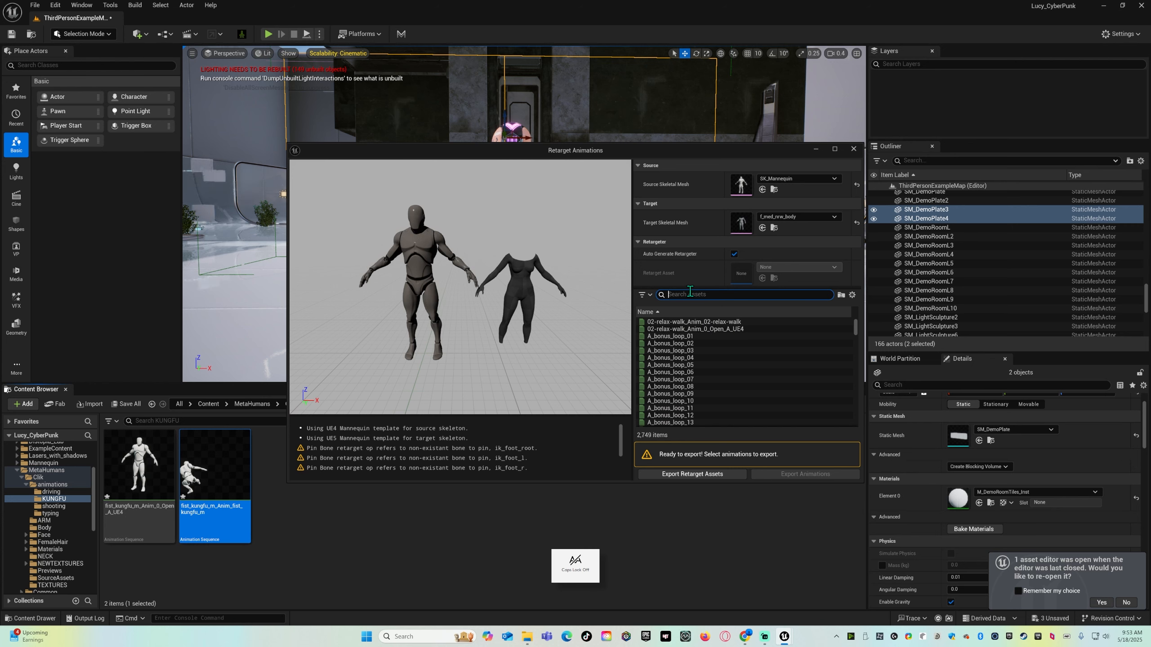
type("fist")
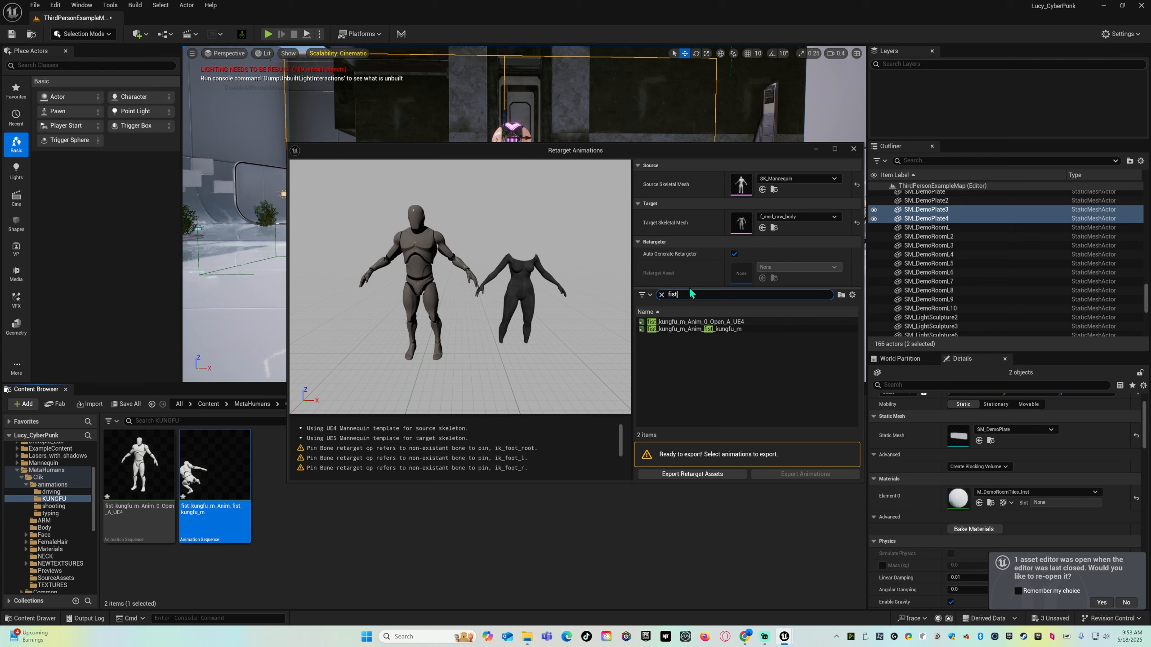
left_click(694, 323)
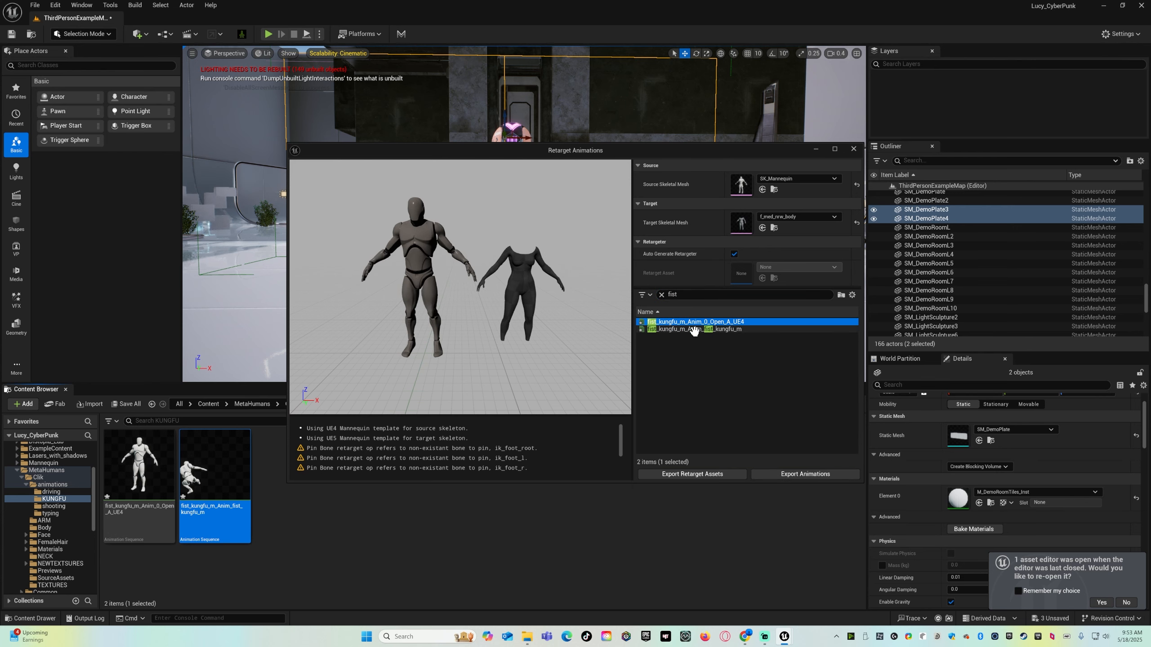
left_click(693, 329)
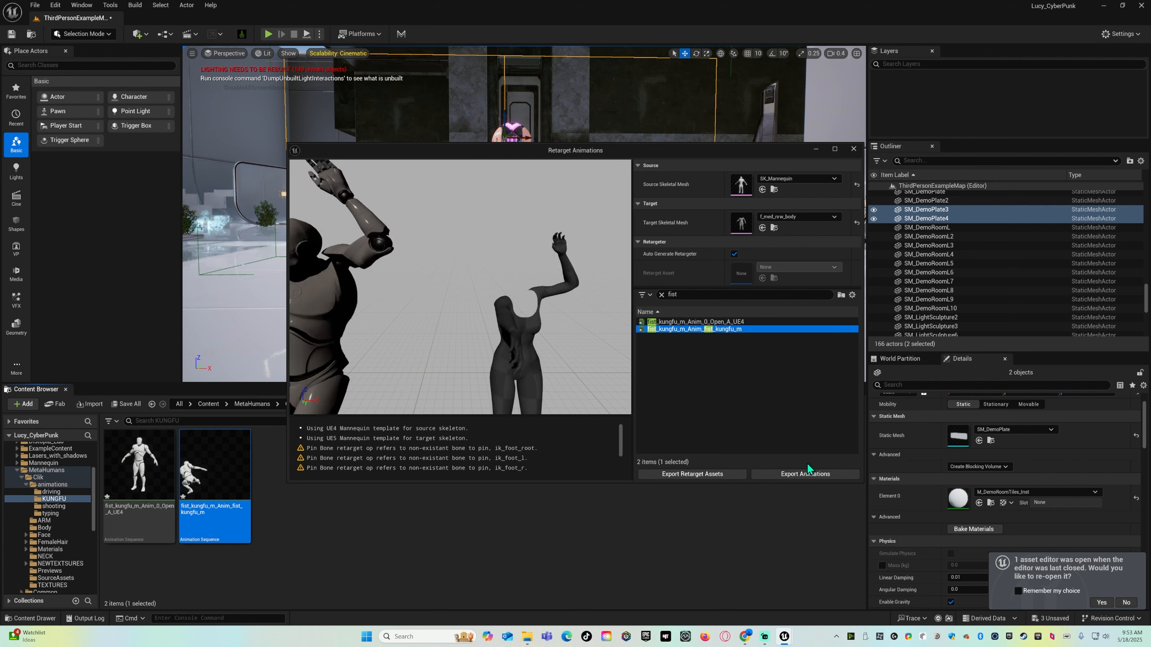
Export the retargeted animation to the KUNGFU folder under MetaHumans/Clik/animations with the prefix RETARGETED, keeping the default batch export options.
left_click(791, 476)
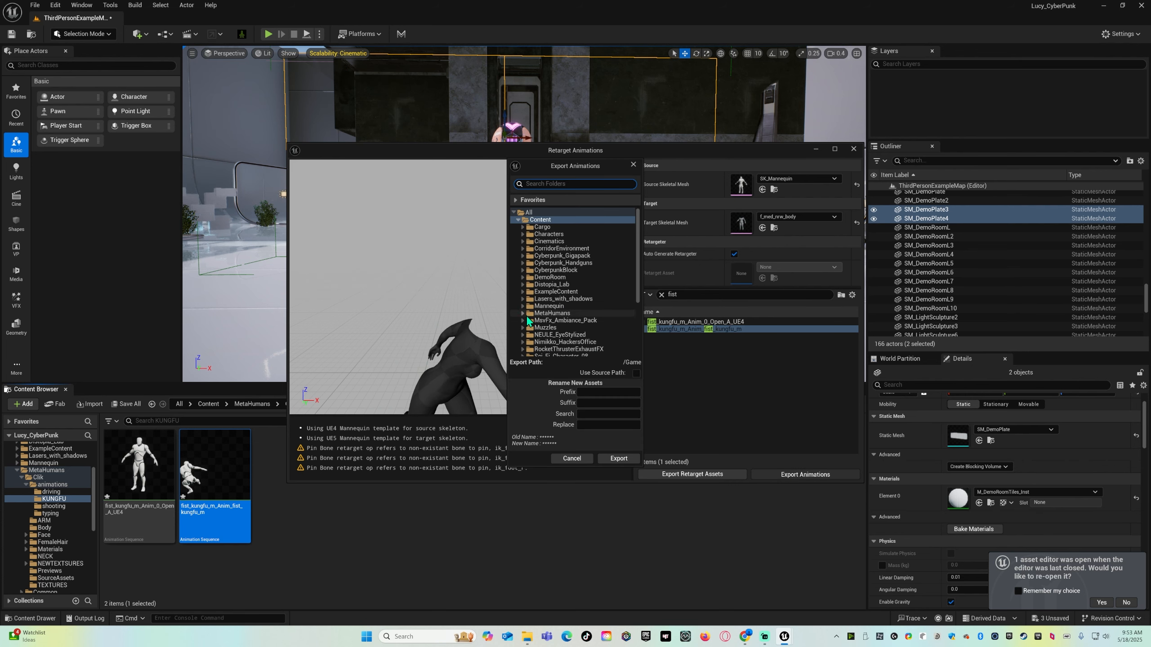
scroll(525, 313, "down", 2)
left_click(522, 284)
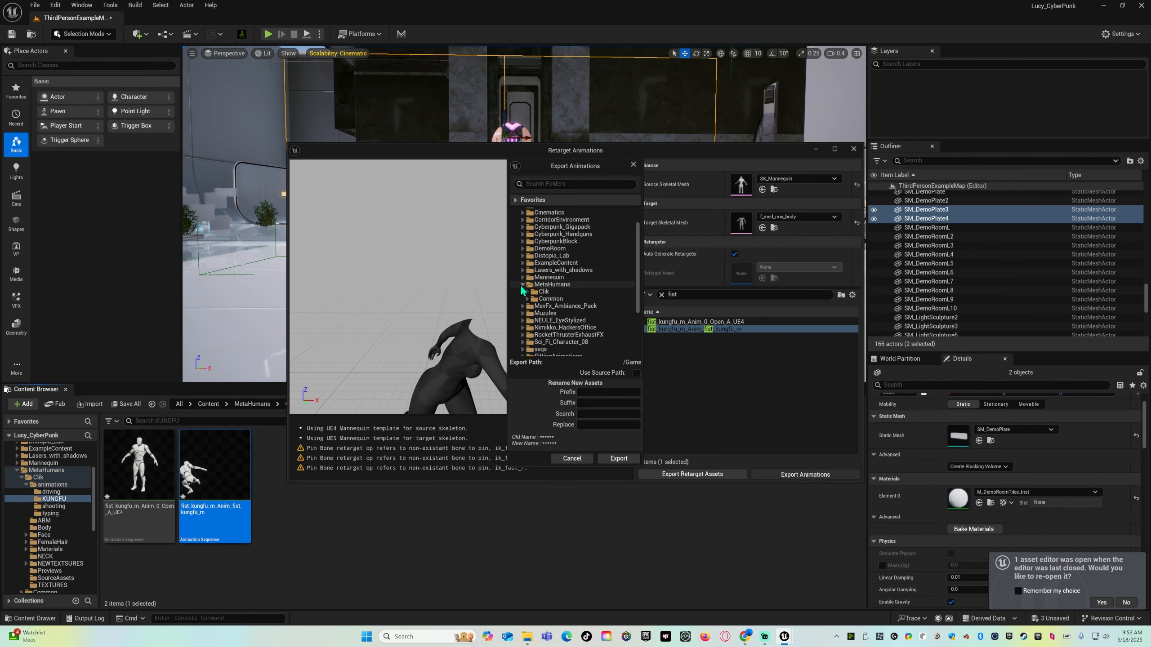
left_click(527, 292)
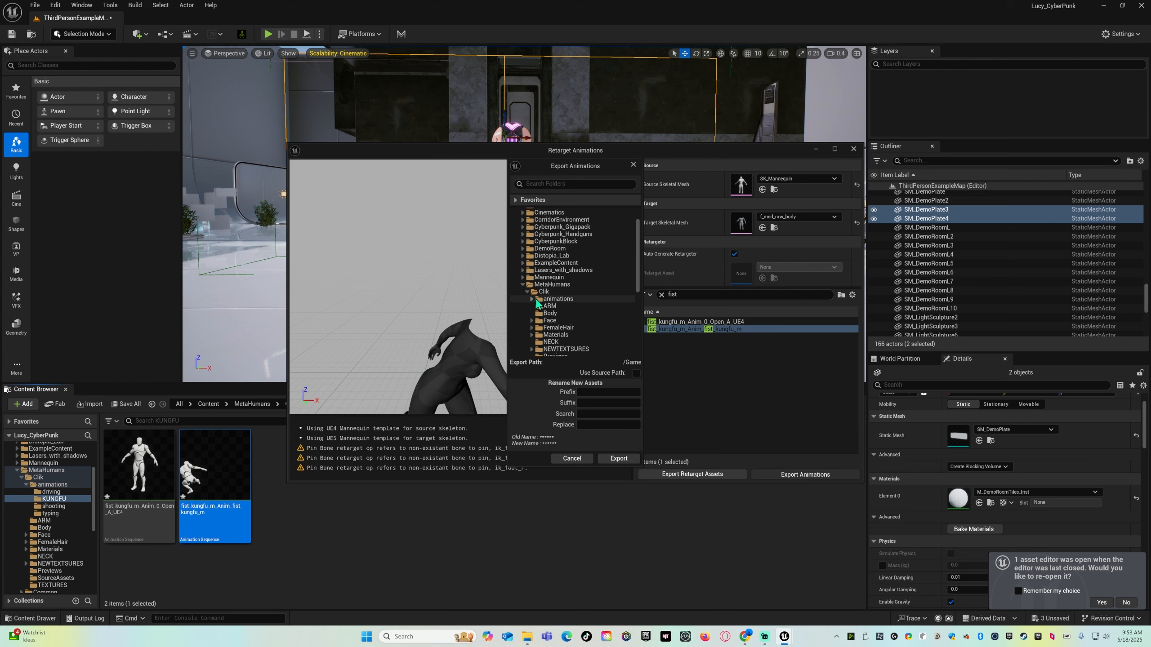
left_click(547, 314)
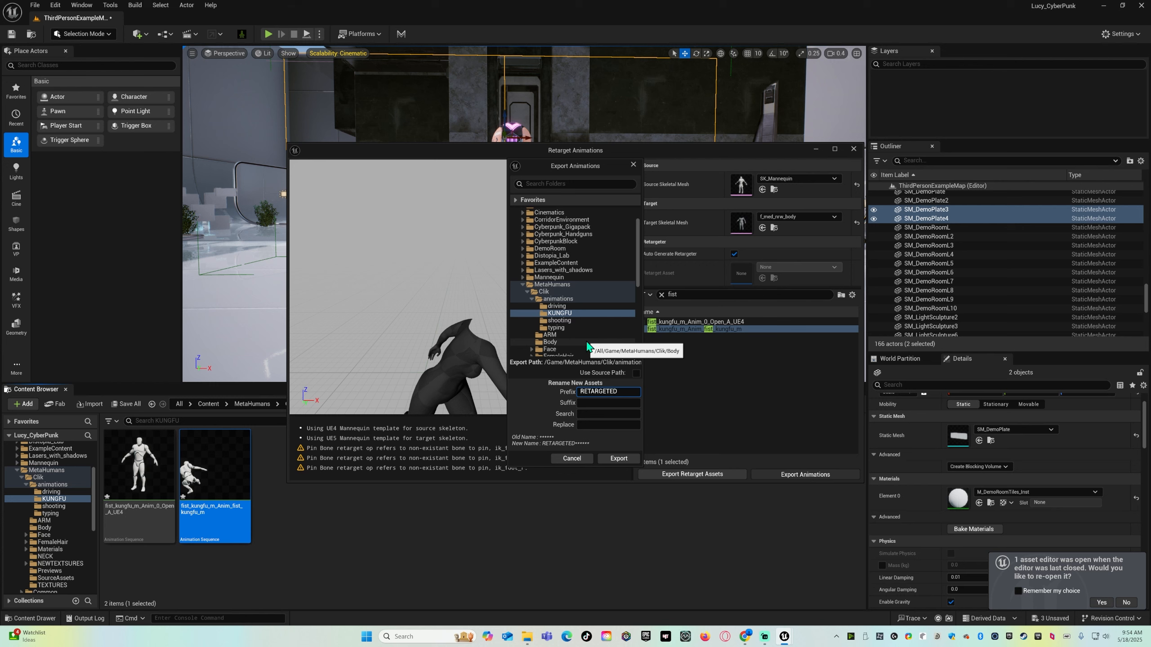
left_click(616, 459)
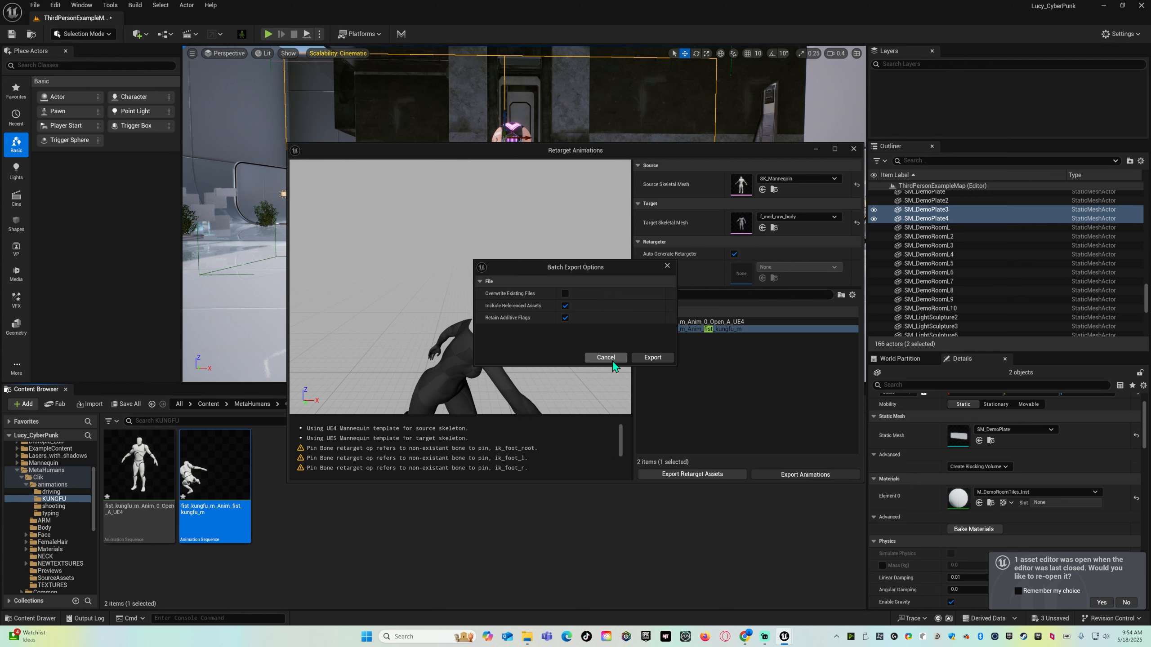
left_click(648, 358)
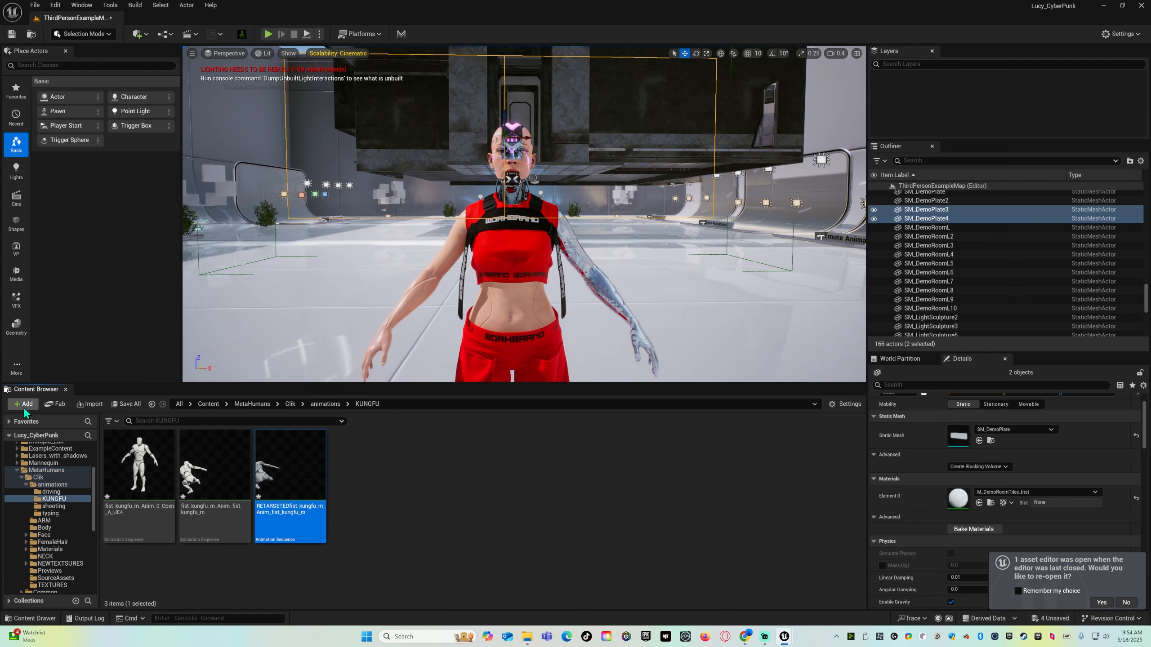
Create a Level Sequence named TEST in the KUNGFU folder.
right_click(394, 494)
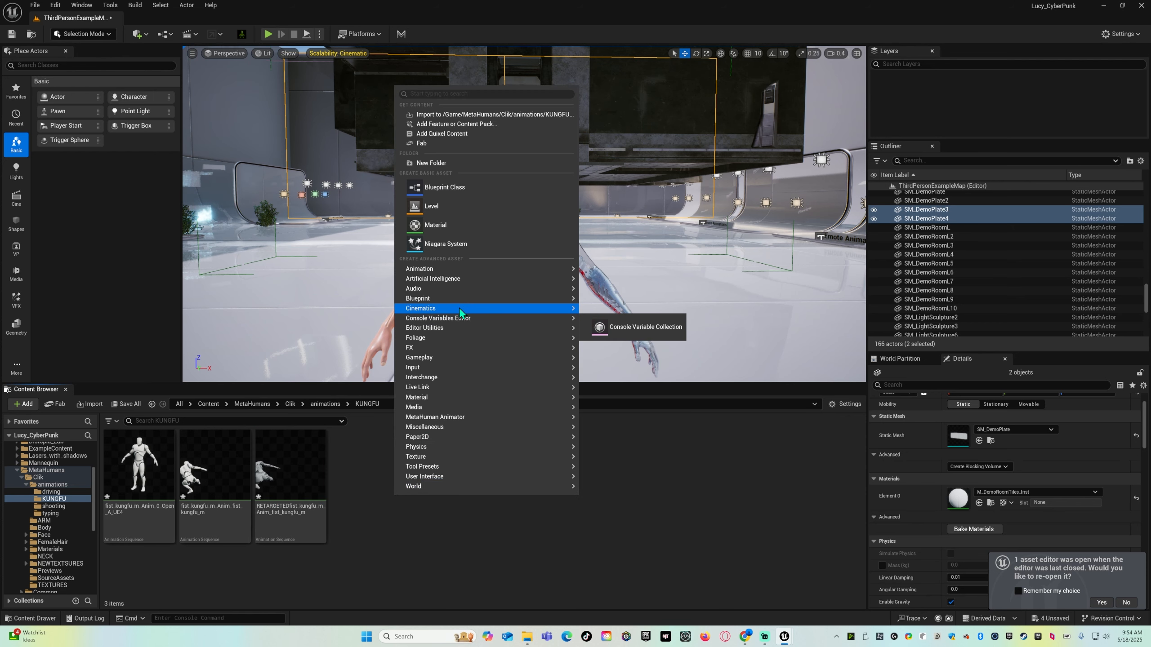
mouse_move(460, 312)
left_click(629, 336)
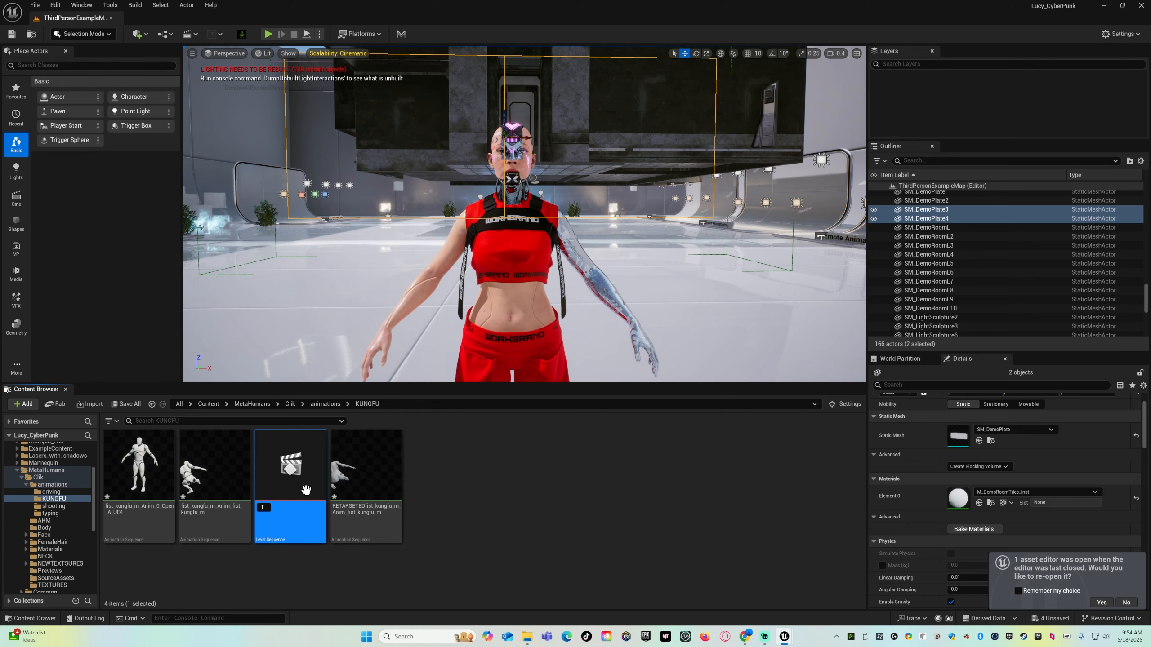
type("TESTR")
key("BackSpace")
key("Return")
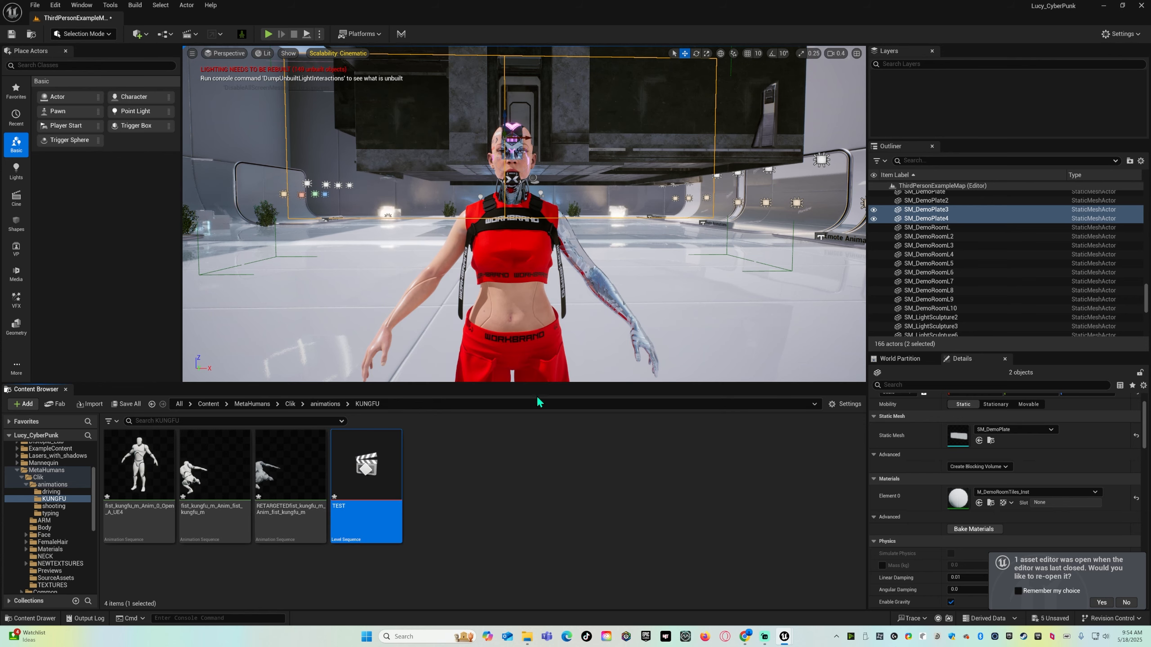
Open the TEST level sequence and add the BP_Clik actor from the level to it.
double_click(352, 475)
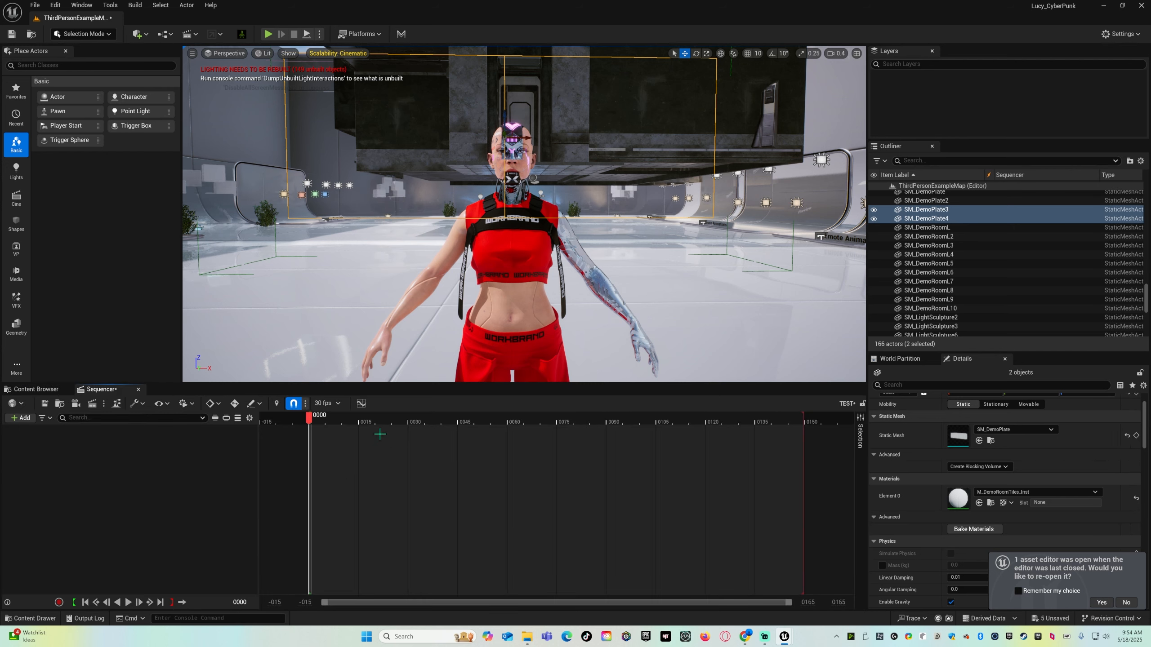
left_click(445, 314)
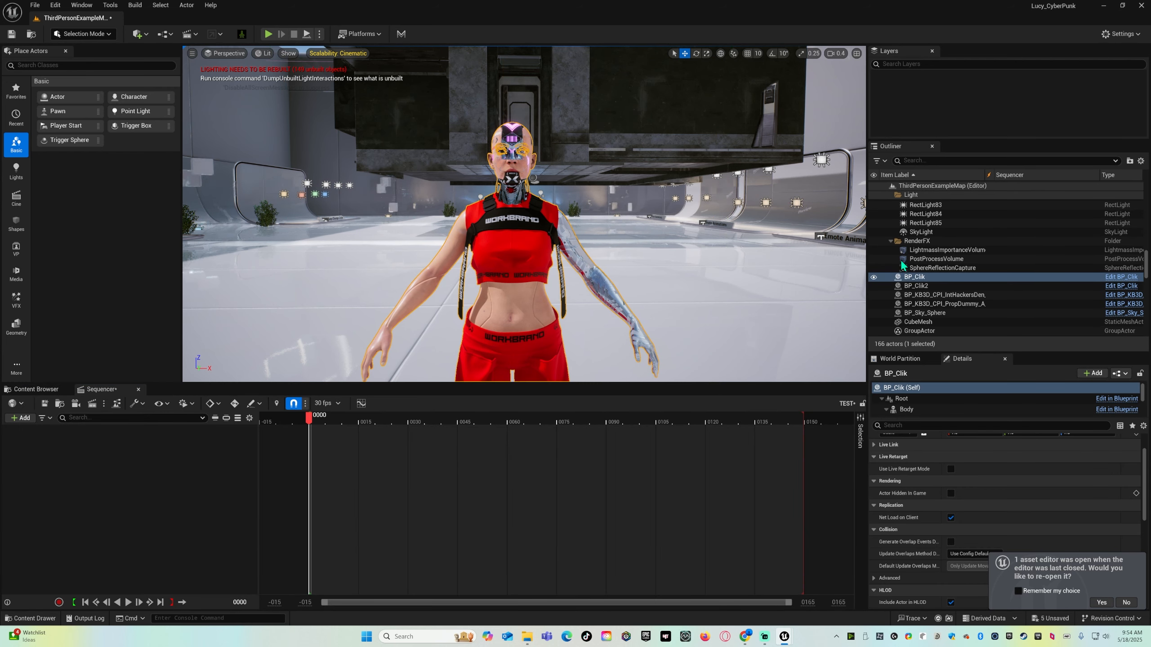
left_click(939, 277)
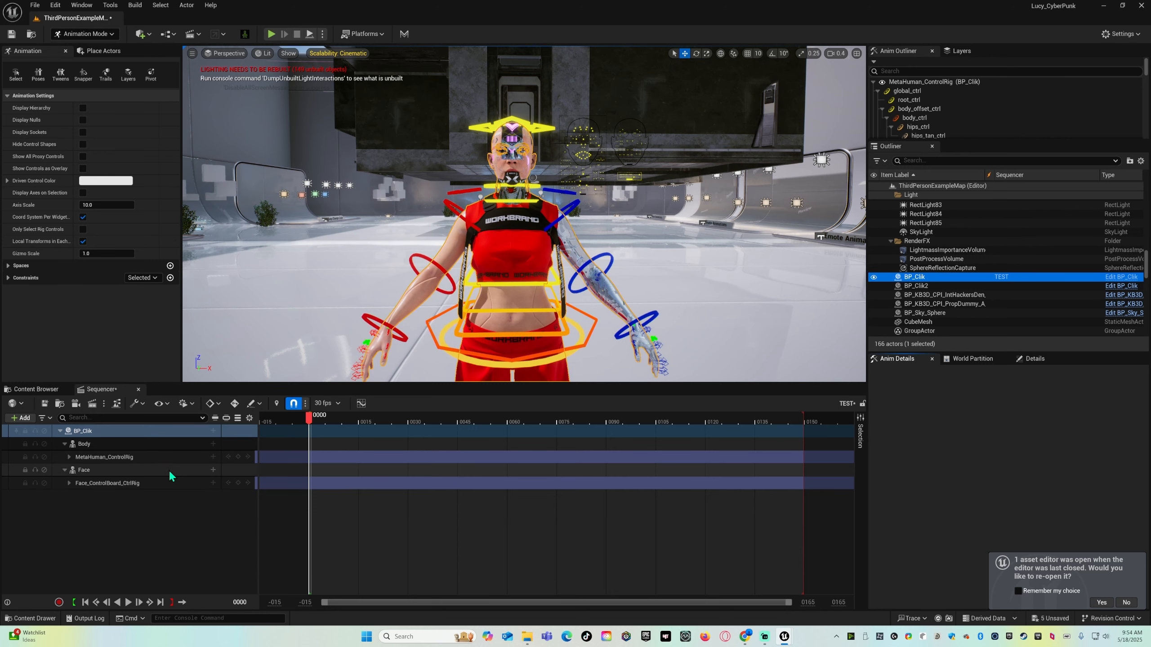
Delete BP_Clik's Body track with its MetaHuman_ControlRig and add a fresh Body component track to the actor.
left_click(96, 443)
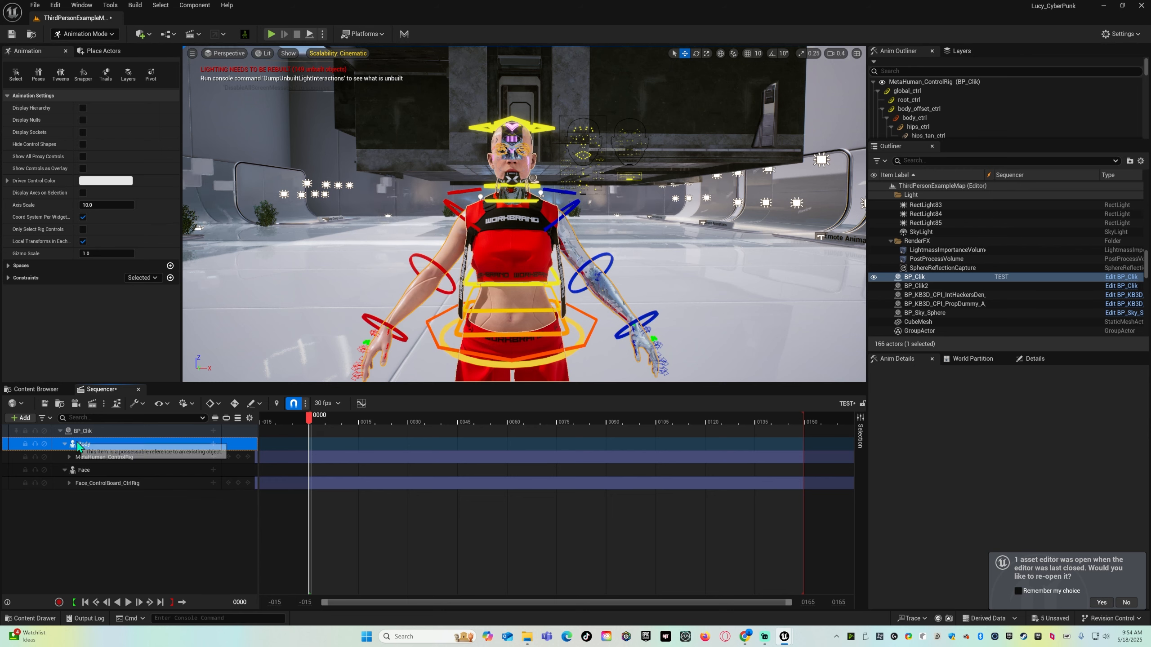
key("Delete")
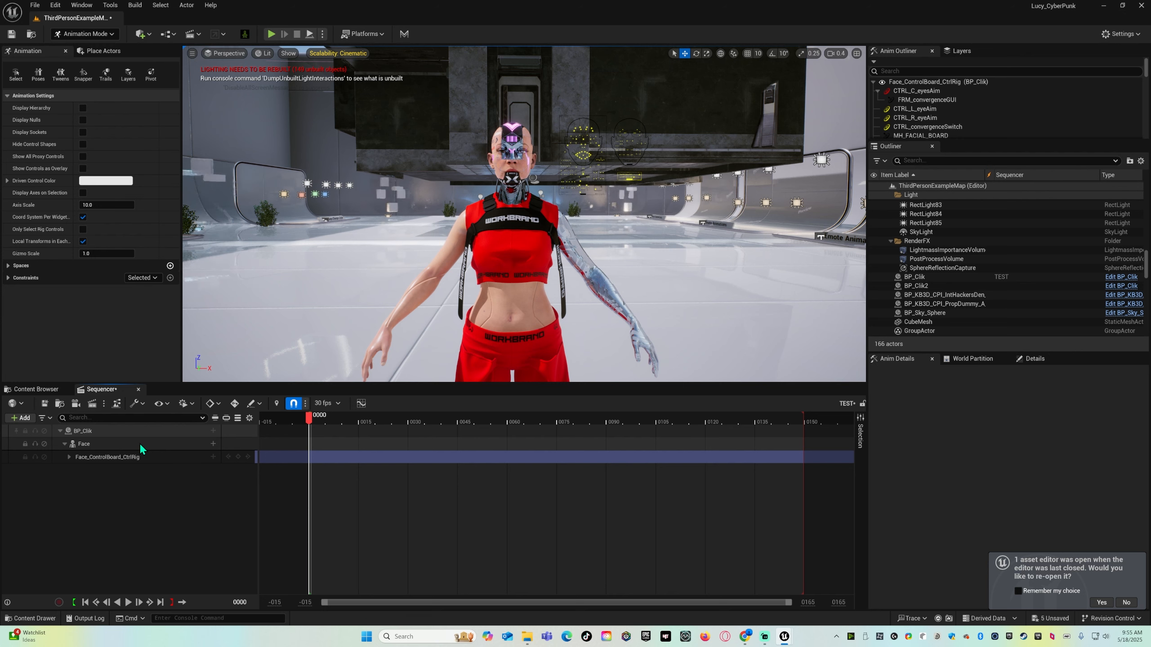
left_click(213, 431)
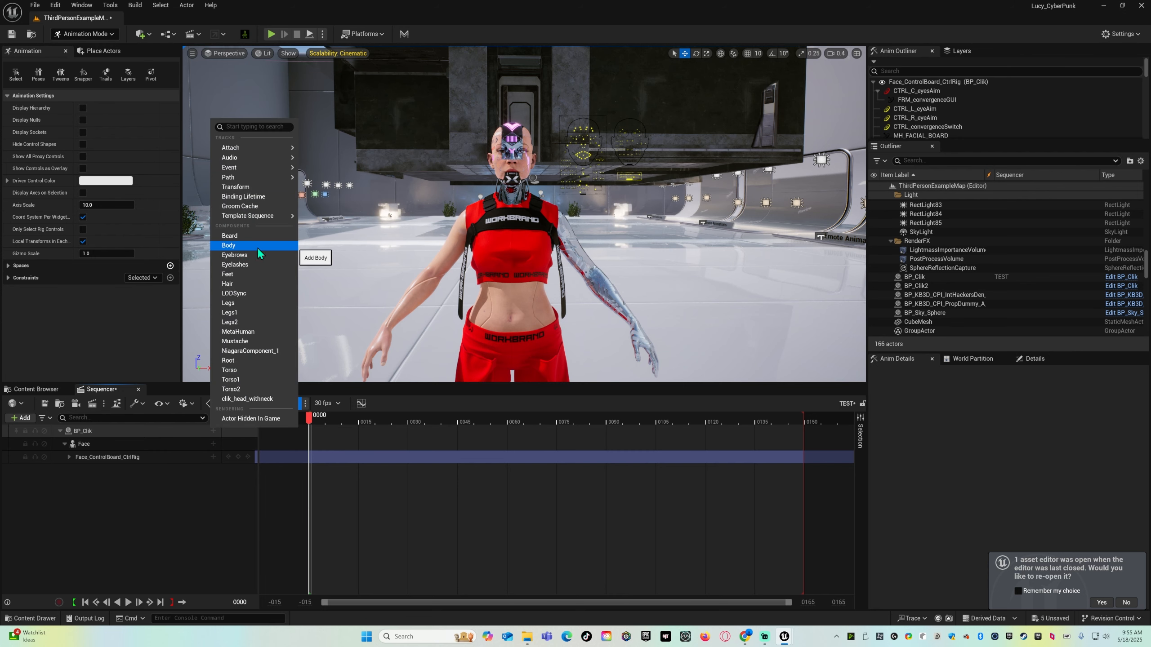
left_click(173, 434)
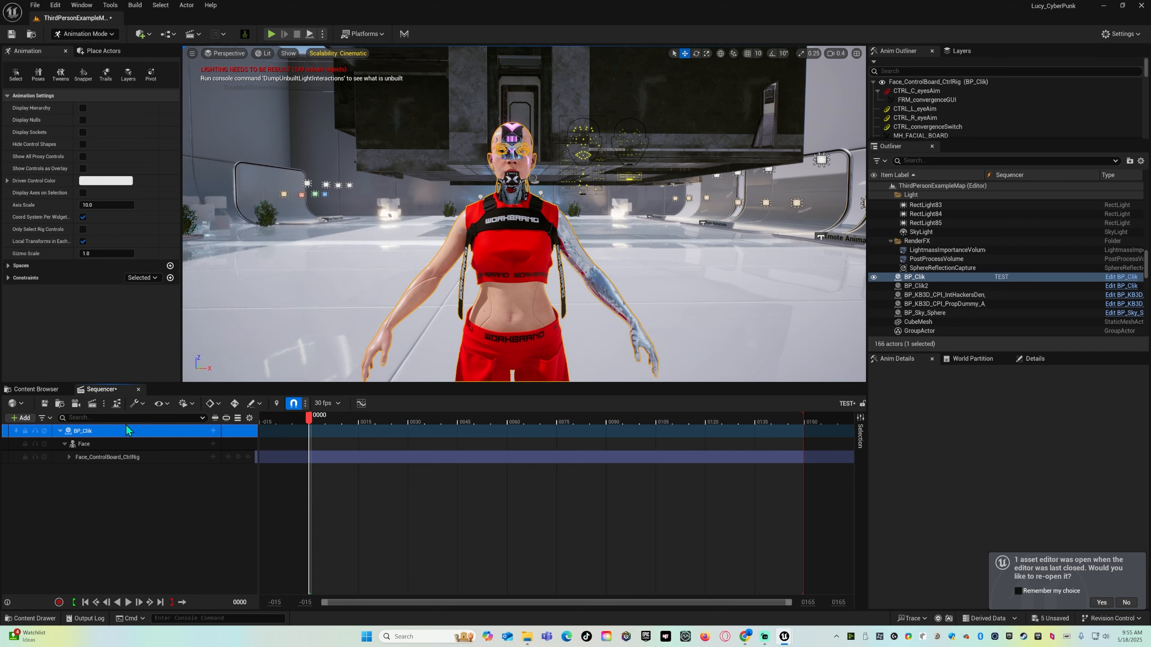
left_click(213, 431)
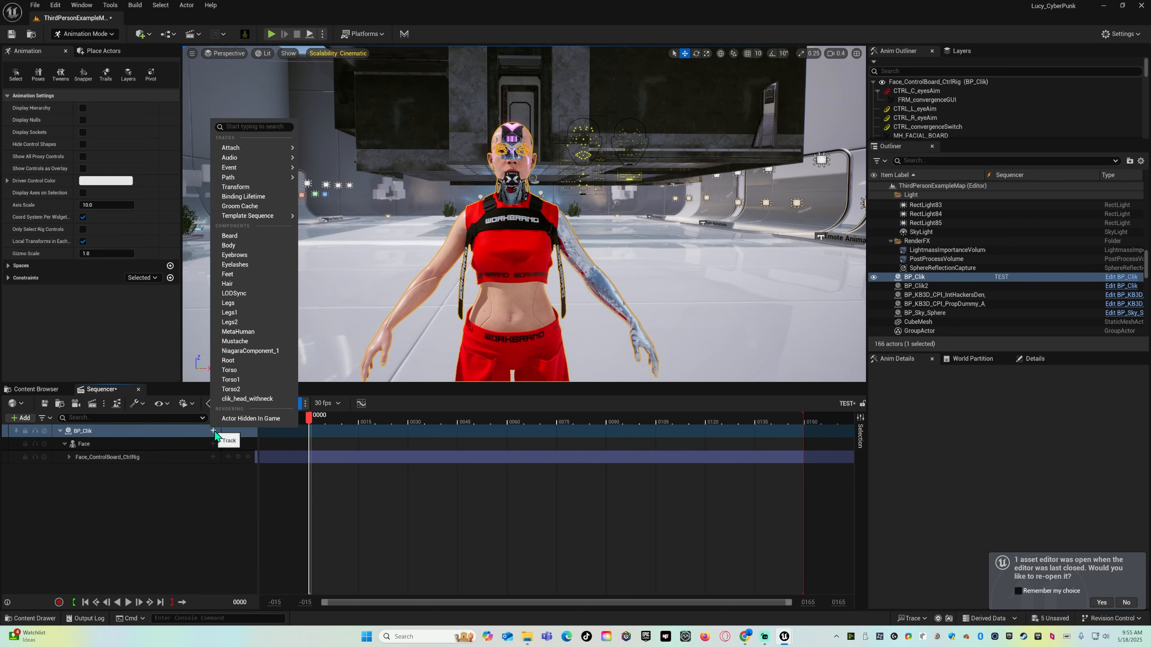
left_click(246, 246)
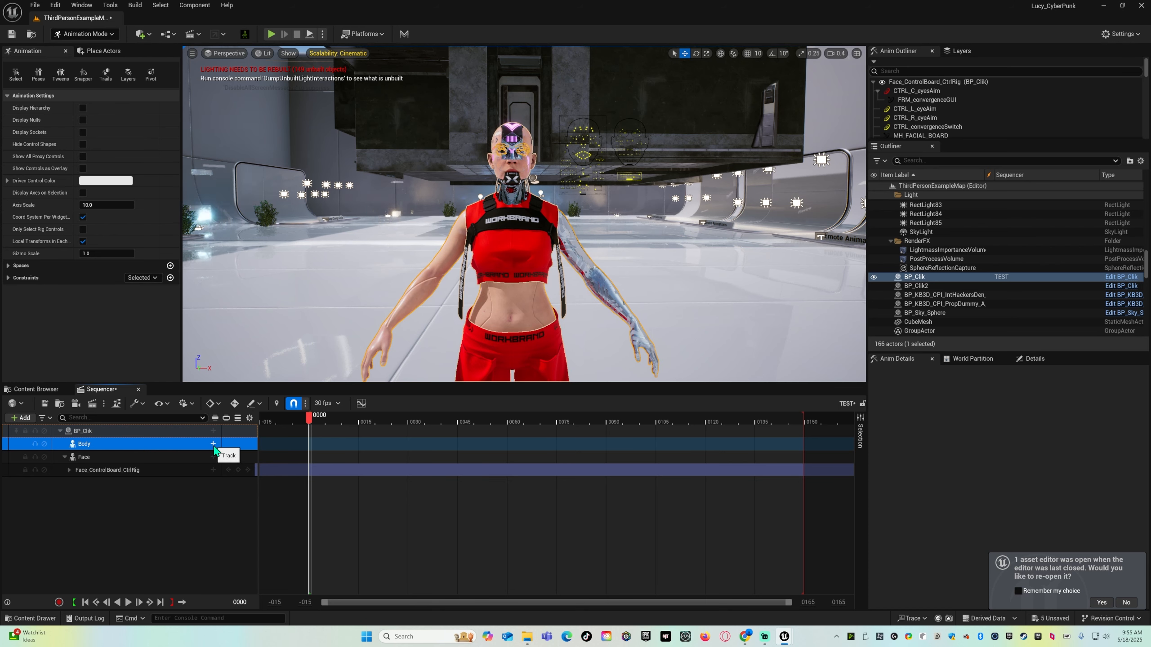
Add the RETARGETEDfist_kungfu_m_Anim_fist_kungfu_m animation to the Body track, searching the animation assets for "RE".
left_click(213, 444)
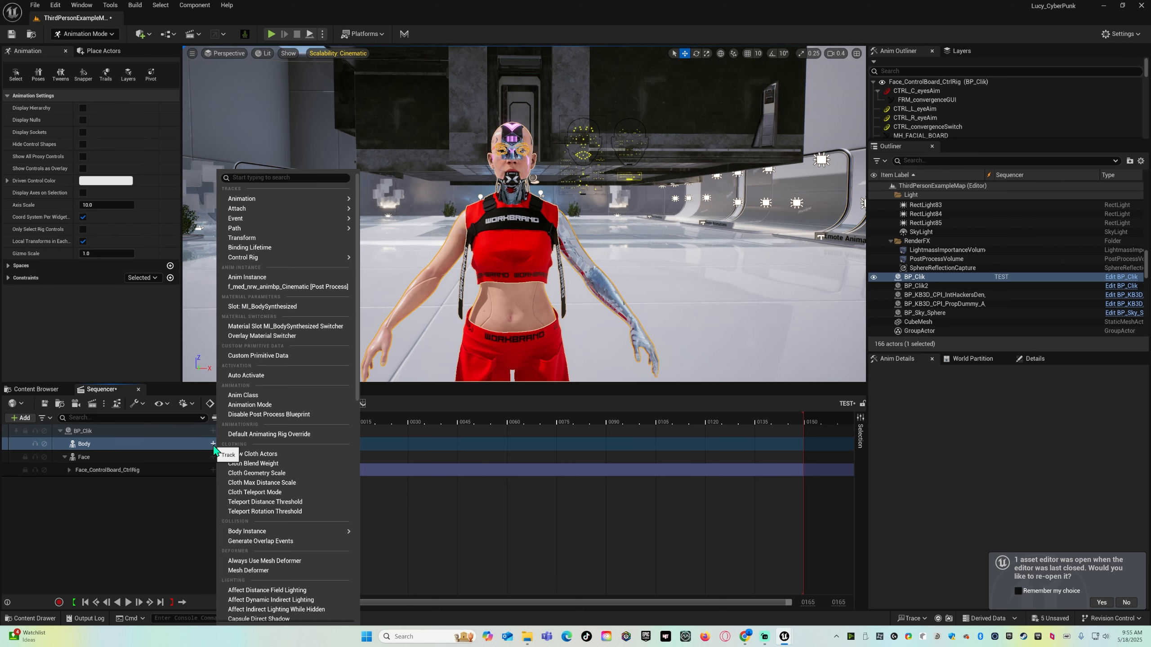
mouse_move(272, 199)
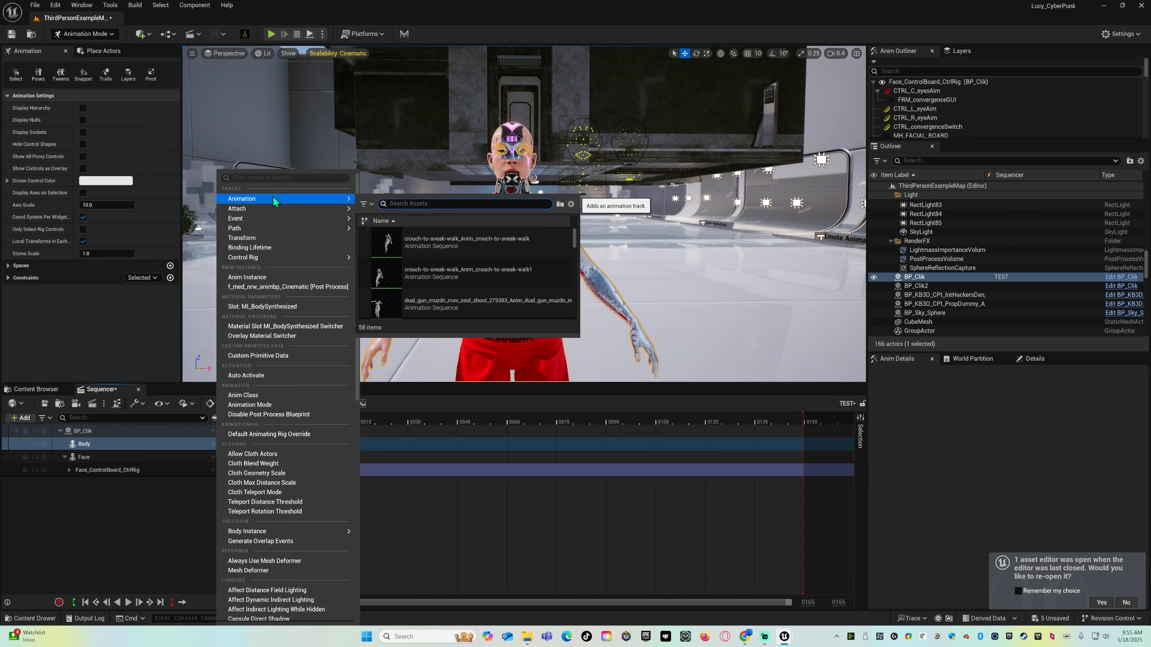
type("RE")
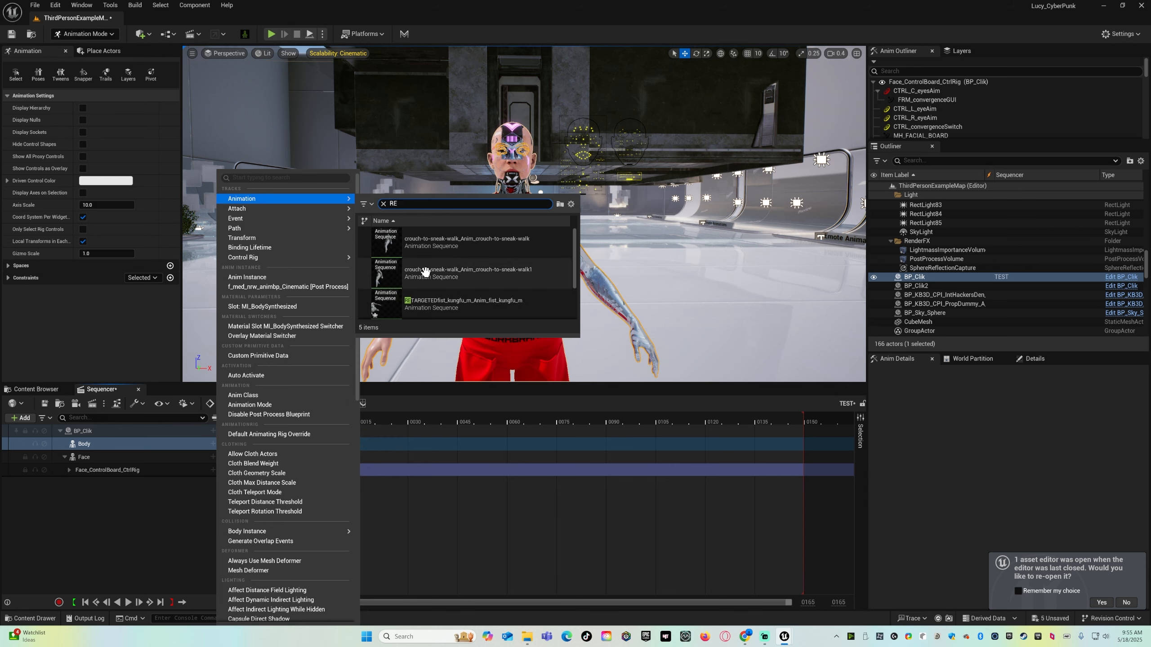
left_click(463, 303)
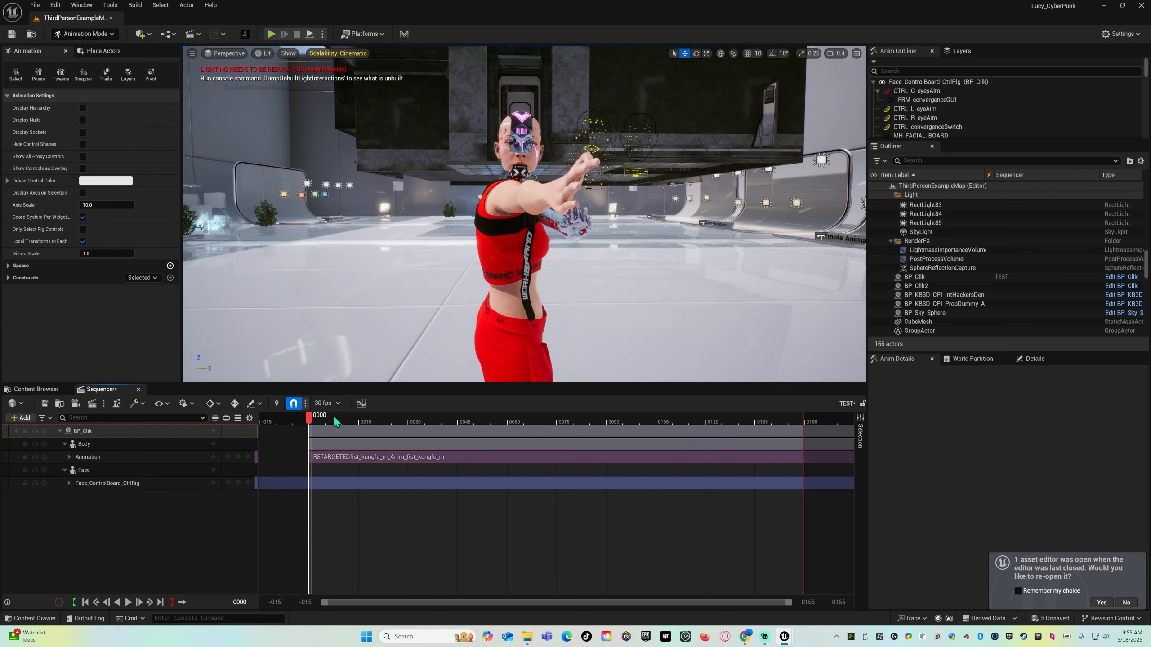
Set the sequence's display rate to 24 fps and start playback.
left_click(328, 403)
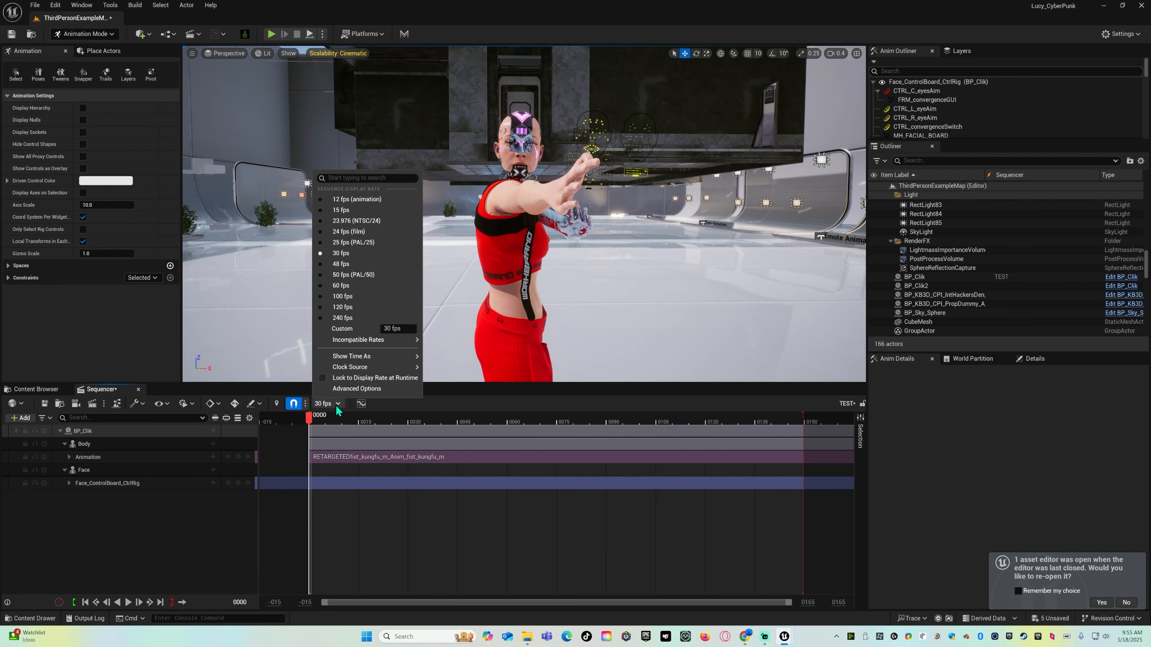
left_click(362, 252)
key("space")
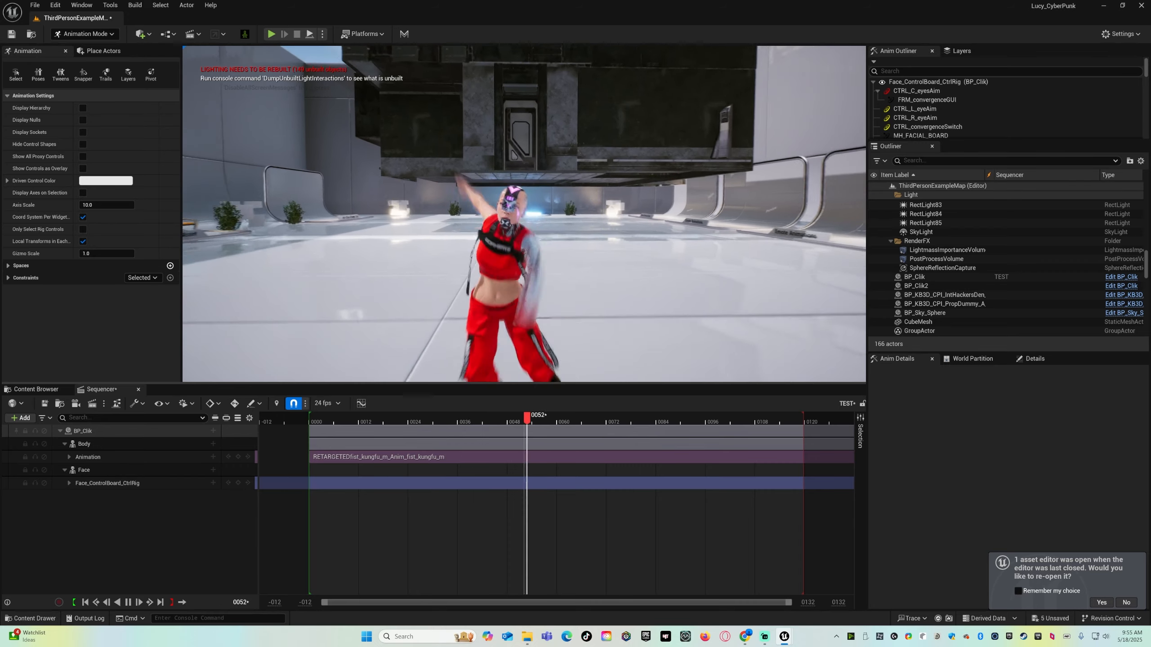
Replay and scrub the sequence from its start to examine the kung fu motion on the character from different distances.
right_click_drag(524, 213, 467, 211)
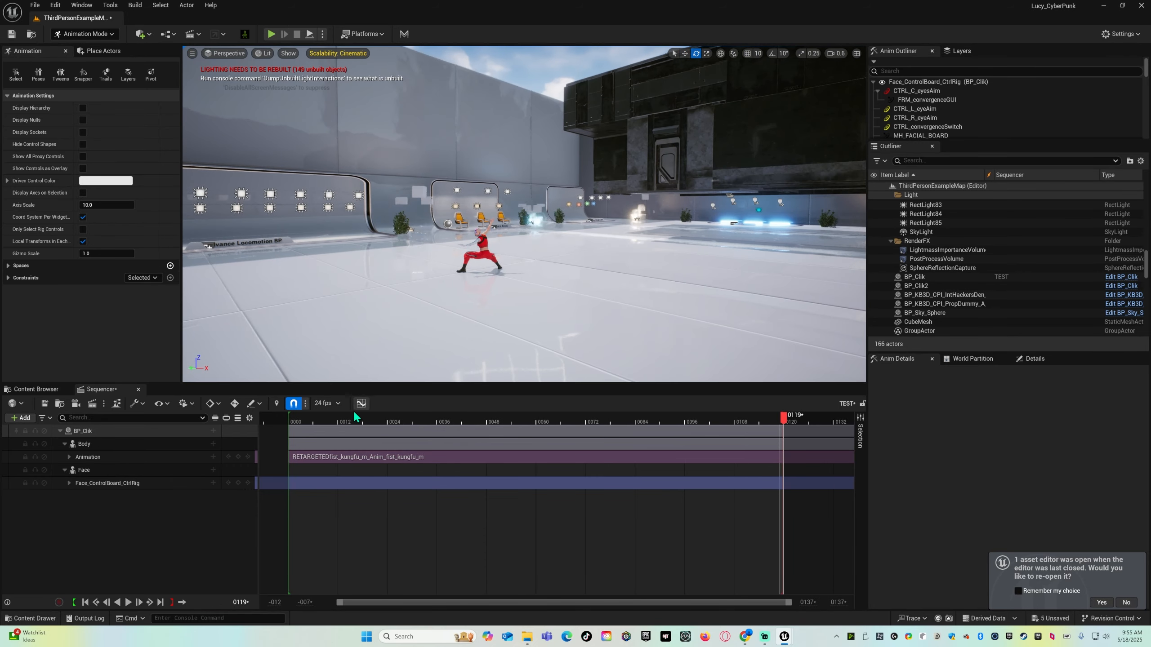
left_click(297, 422)
key("space")
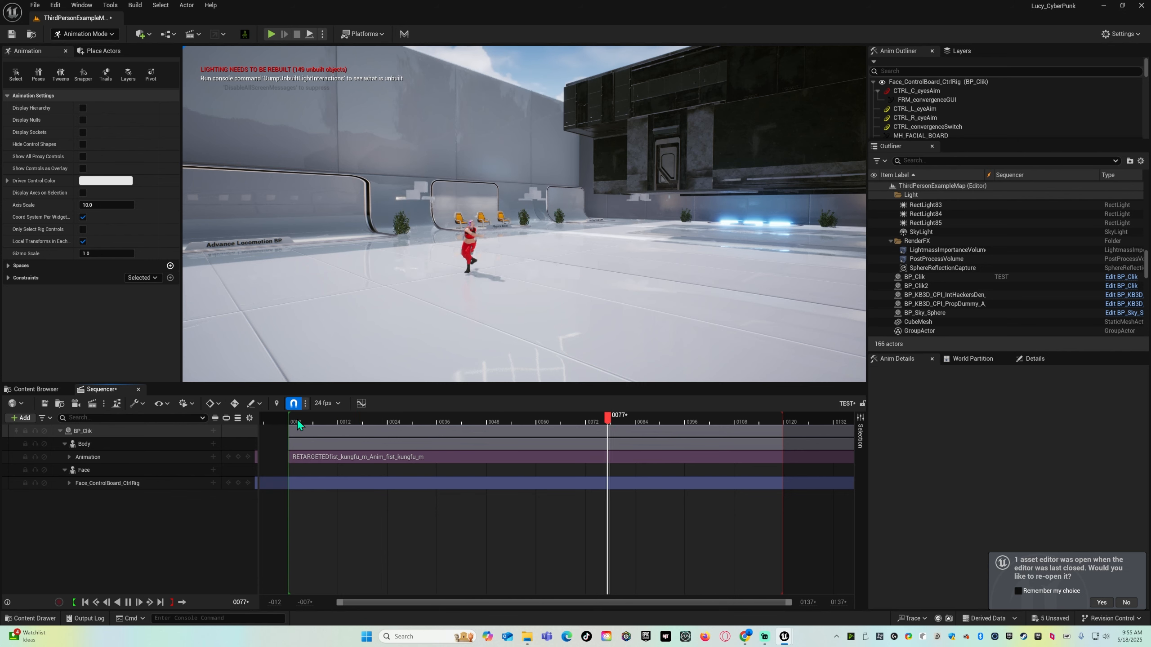
key("space")
left_click_drag(605, 422, 295, 416)
key("space")
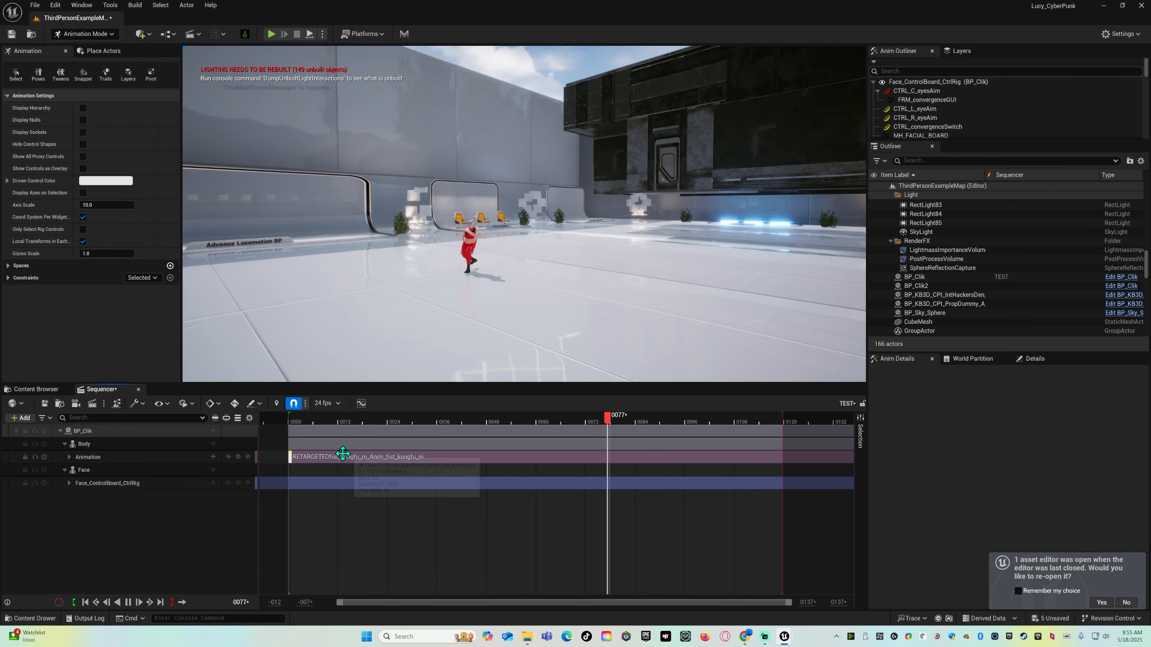
key("space")
key("space")
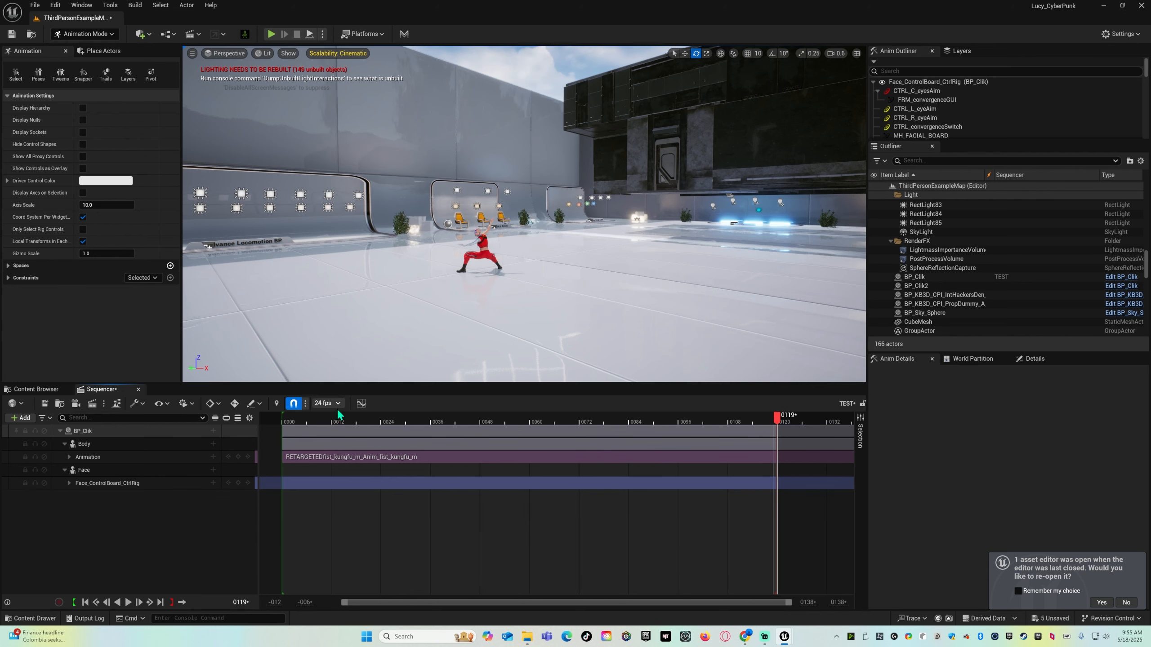
left_click_drag(304, 422, 588, 464)
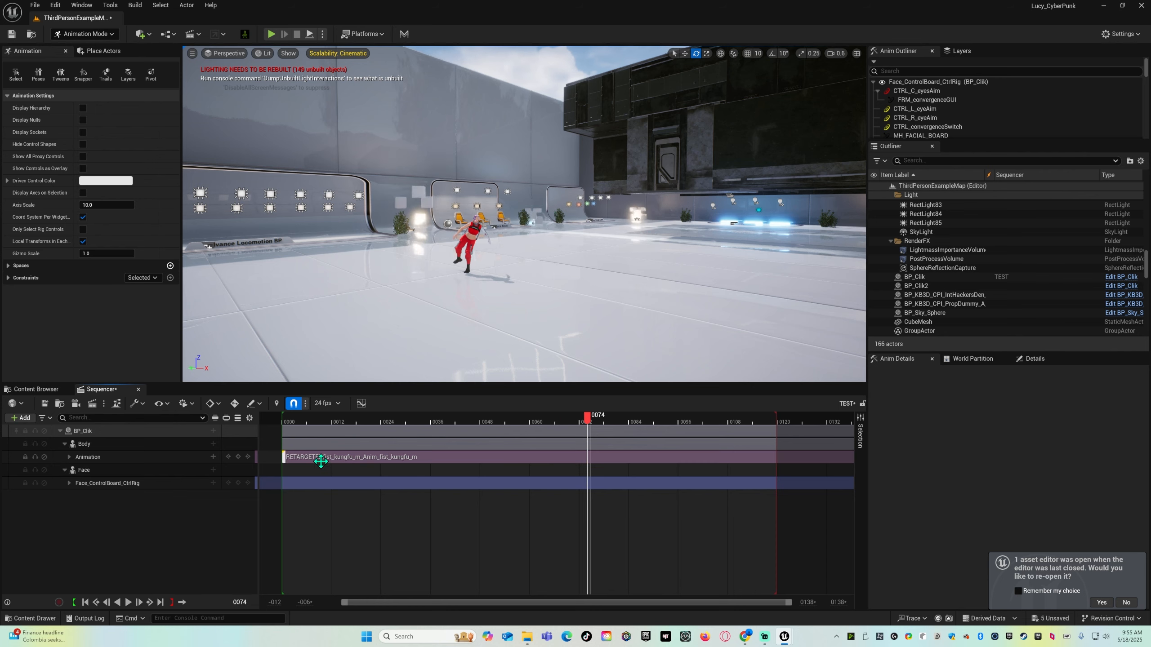
key("w")
right_click_drag(432, 340, 521, 343)
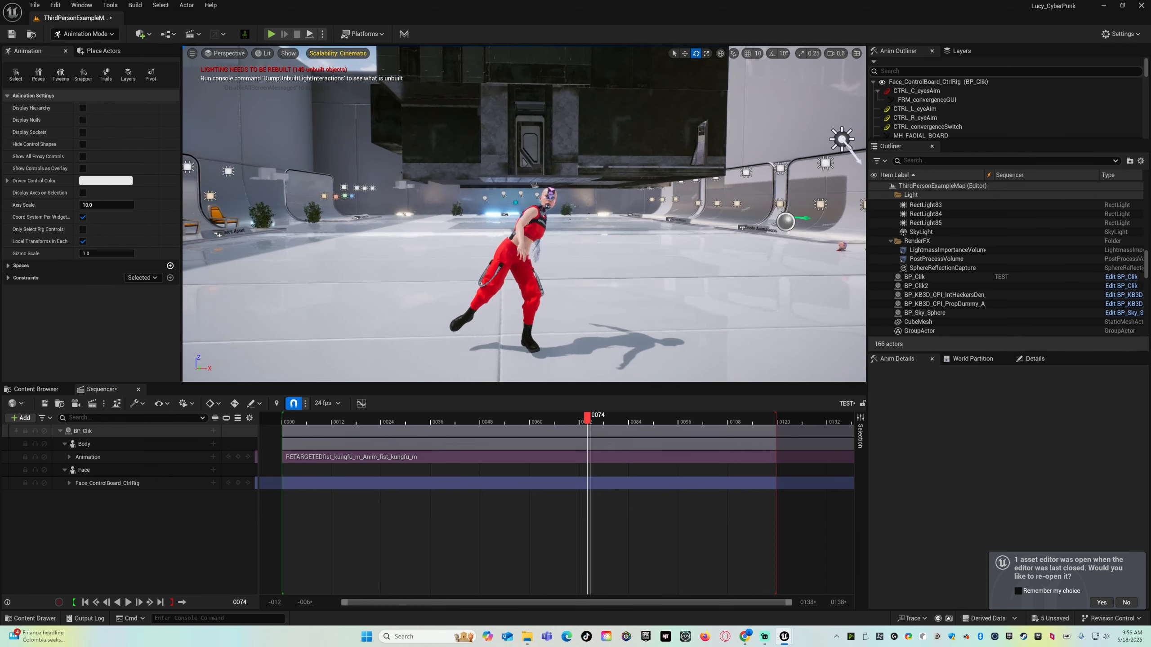
left_click(36, 388)
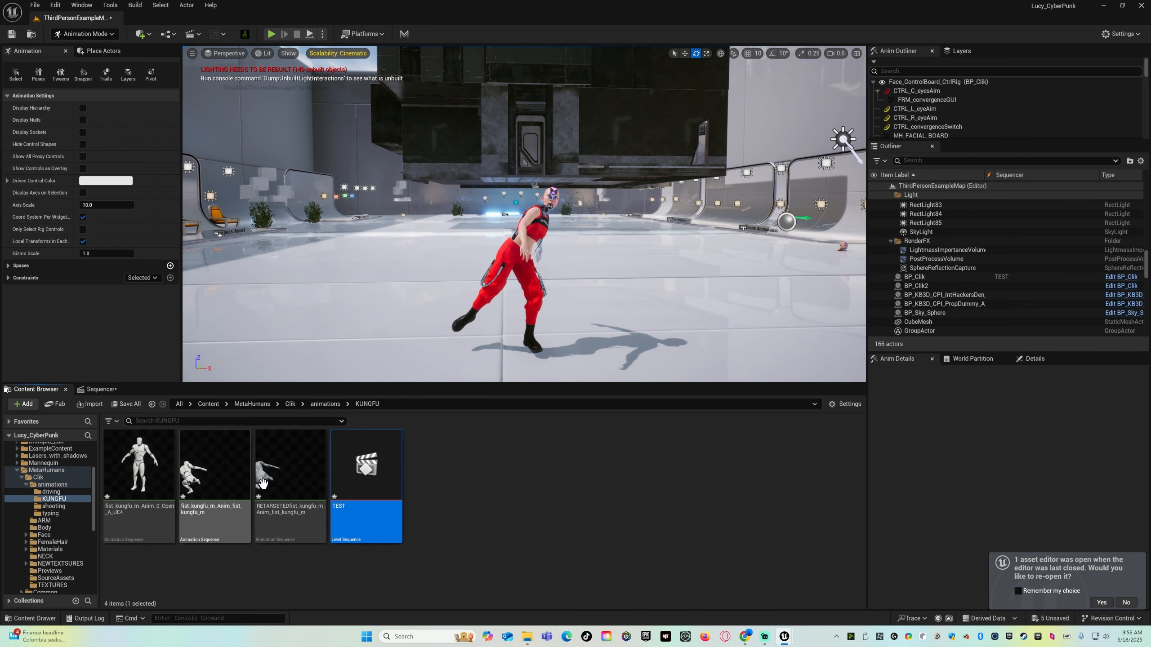
right_click(206, 484)
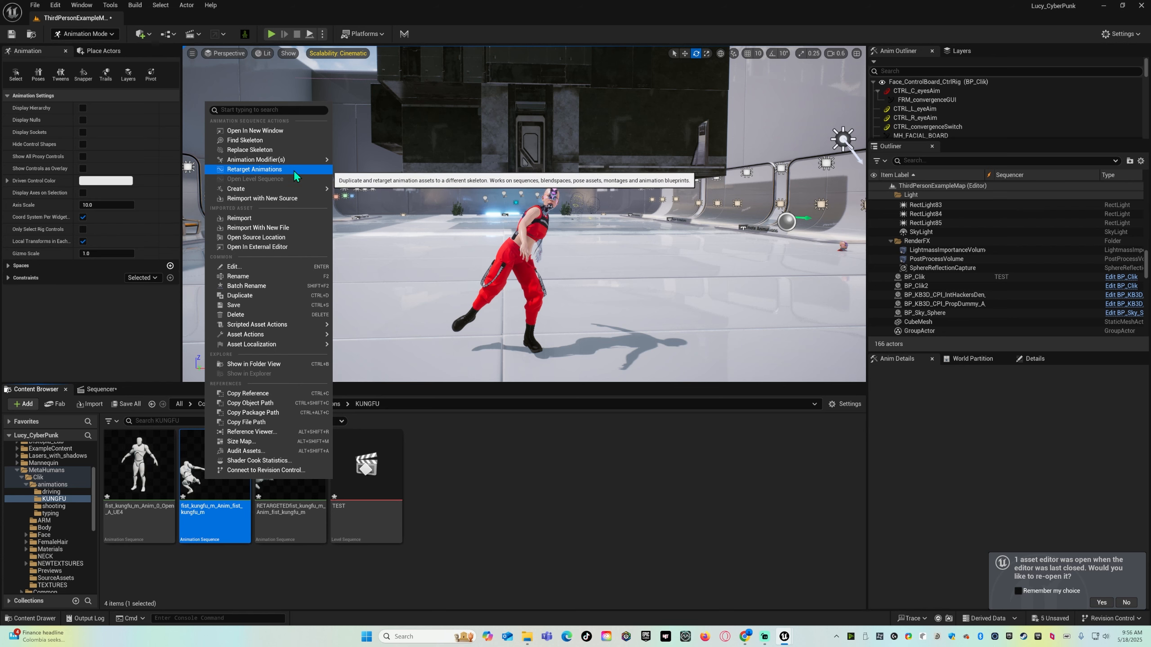
left_click(282, 170)
left_click(522, 239)
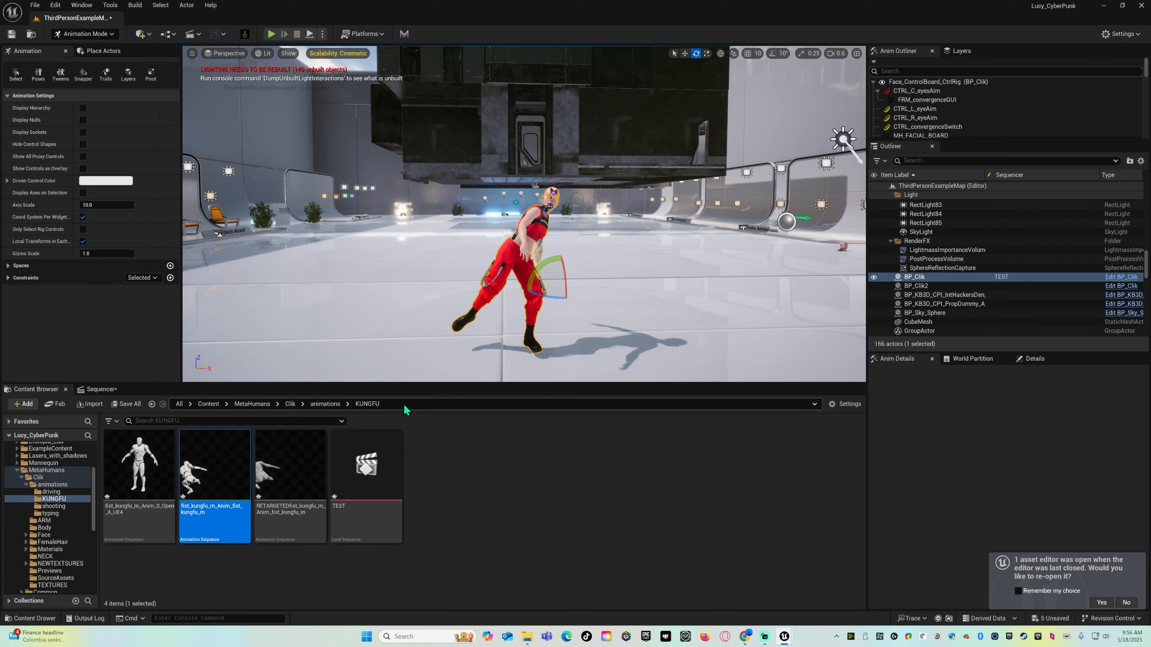
double_click(363, 476)
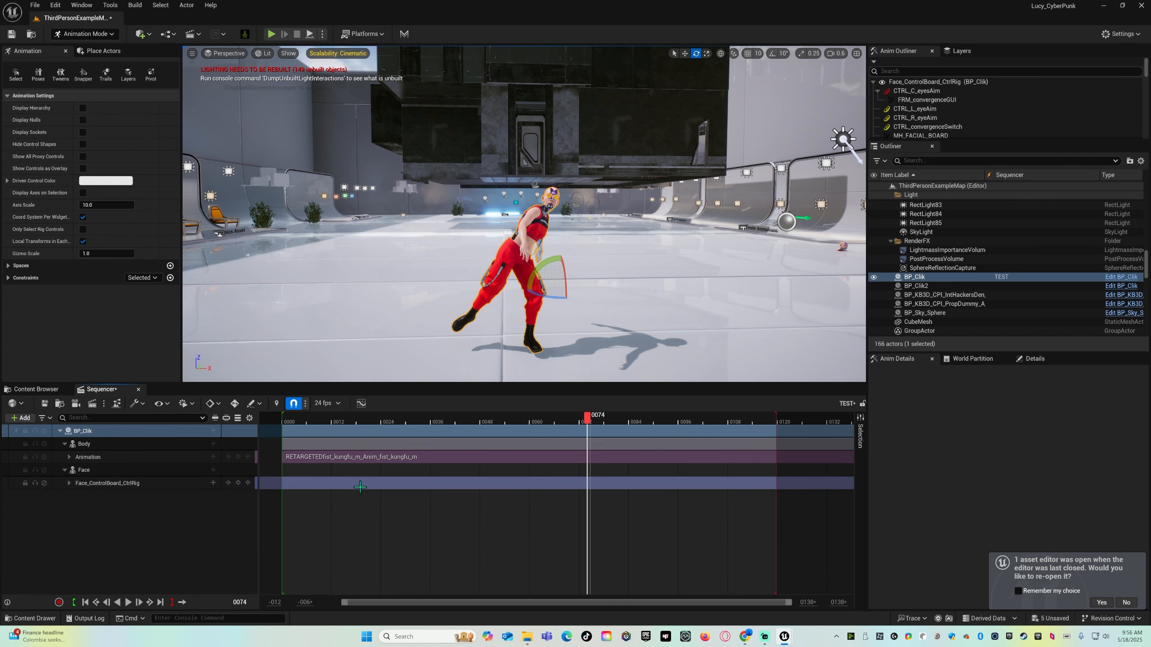
Scrub through the first part of the sequence and examine the animated character's pose from close up.
mouse_move(293, 421)
left_mouse_down()
mouse_move(455, 438)
mouse_move(298, 440)
left_mouse_up()
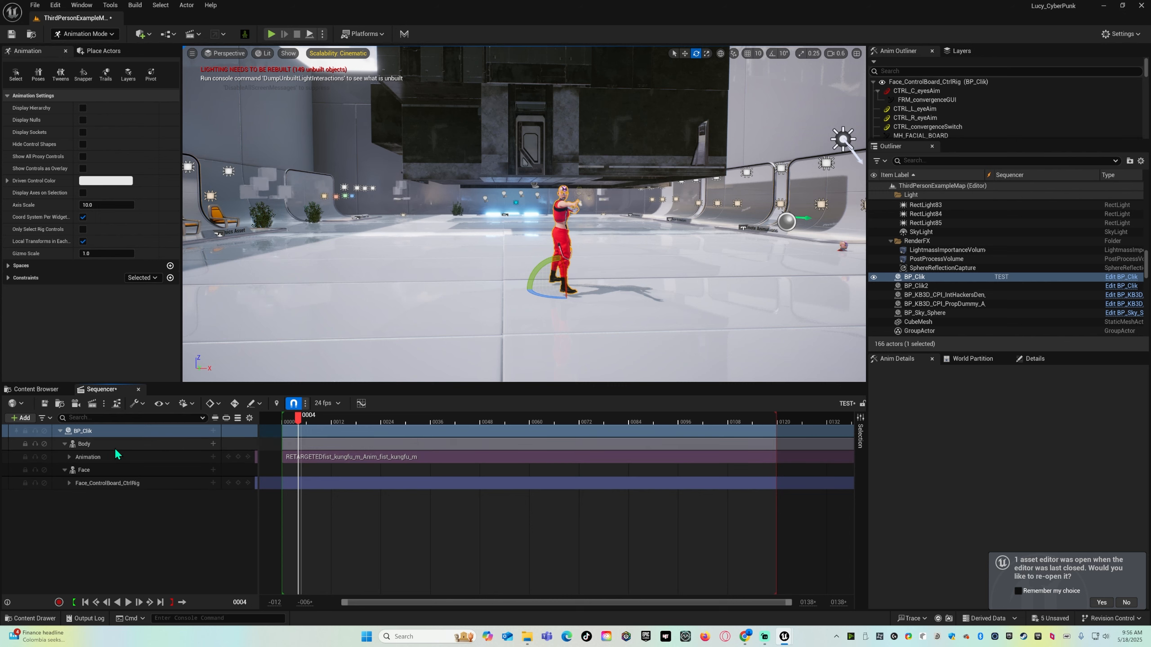
left_click(107, 456)
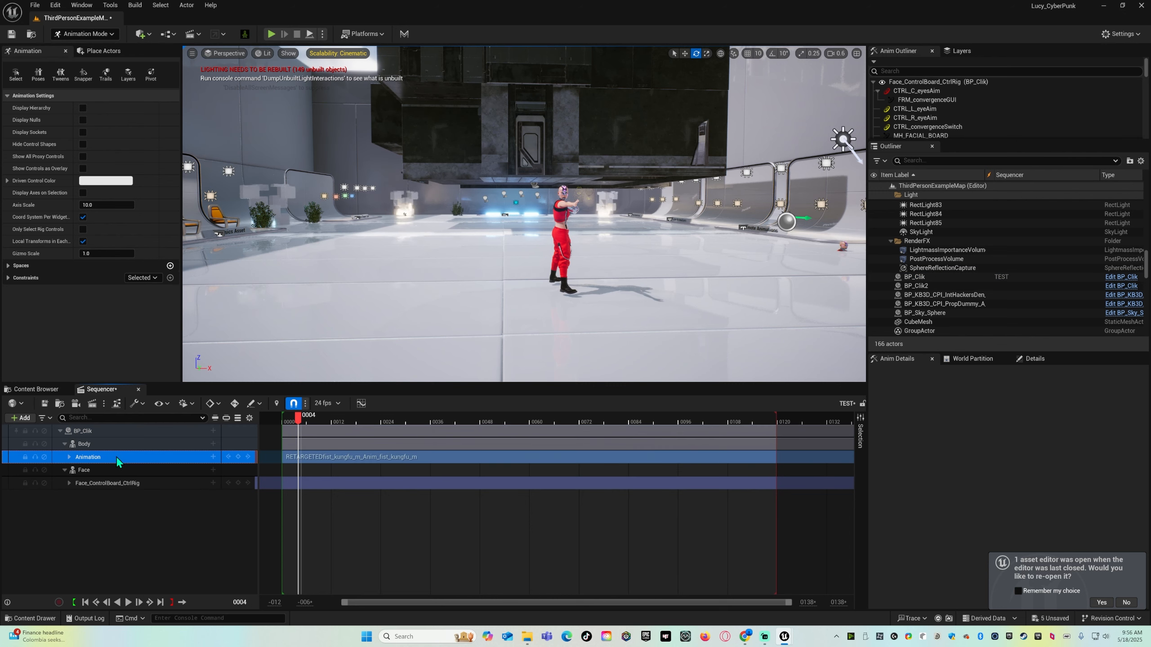
left_click(111, 446)
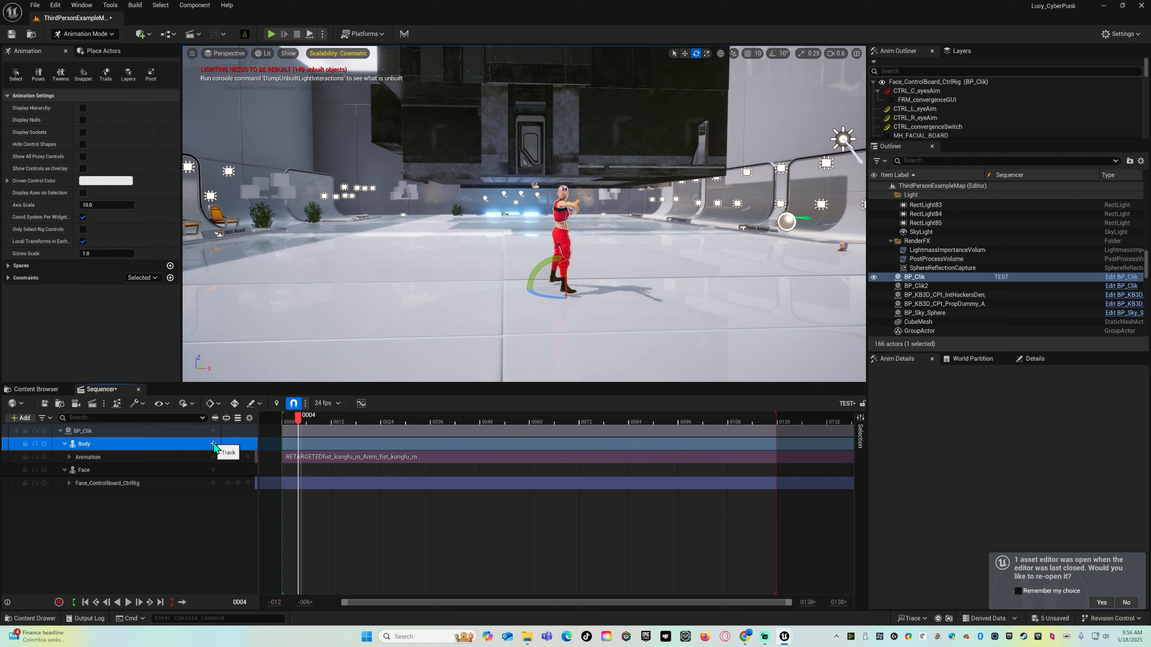
left_click(213, 444)
mouse_move(280, 198)
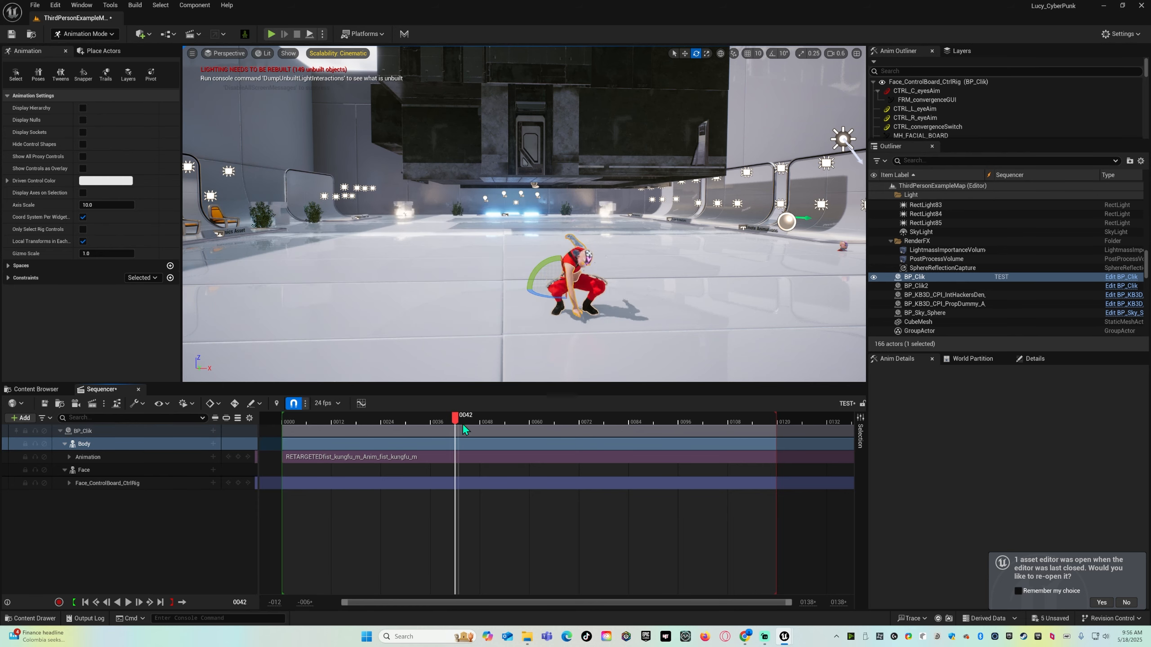
left_click_drag(462, 424, 333, 455)
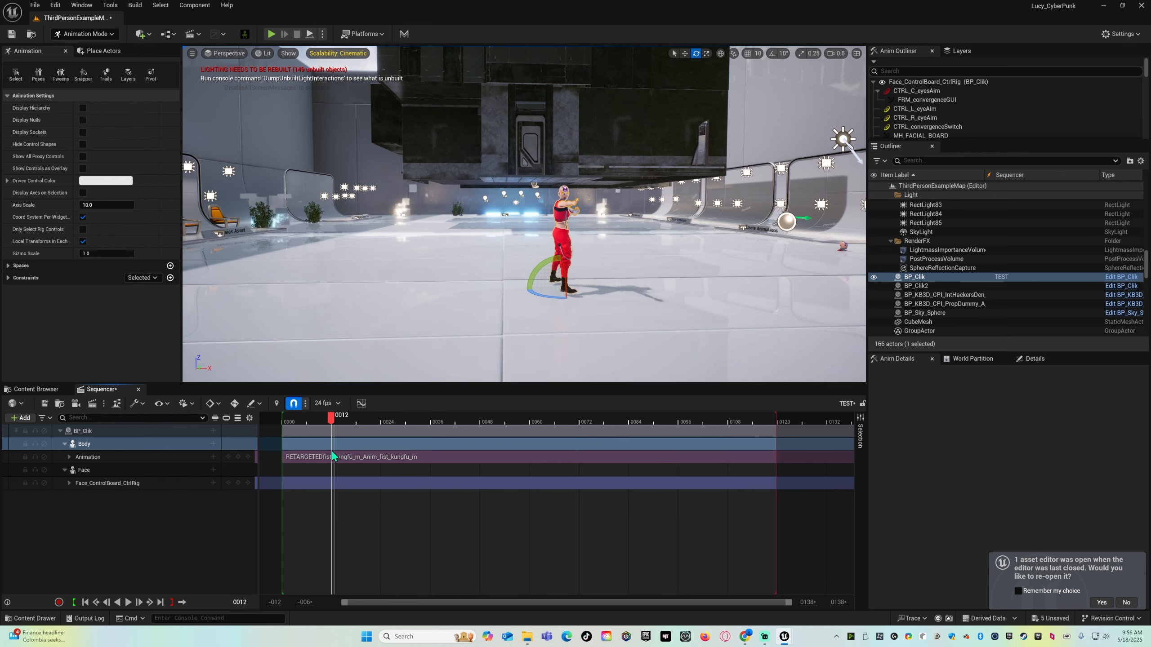
key("w")
mouse_move(540, 305)
right_mouse_down()
mouse_move(501, 295)
mouse_move(544, 307)
right_mouse_up()
scroll(513, 293, "down", 2)
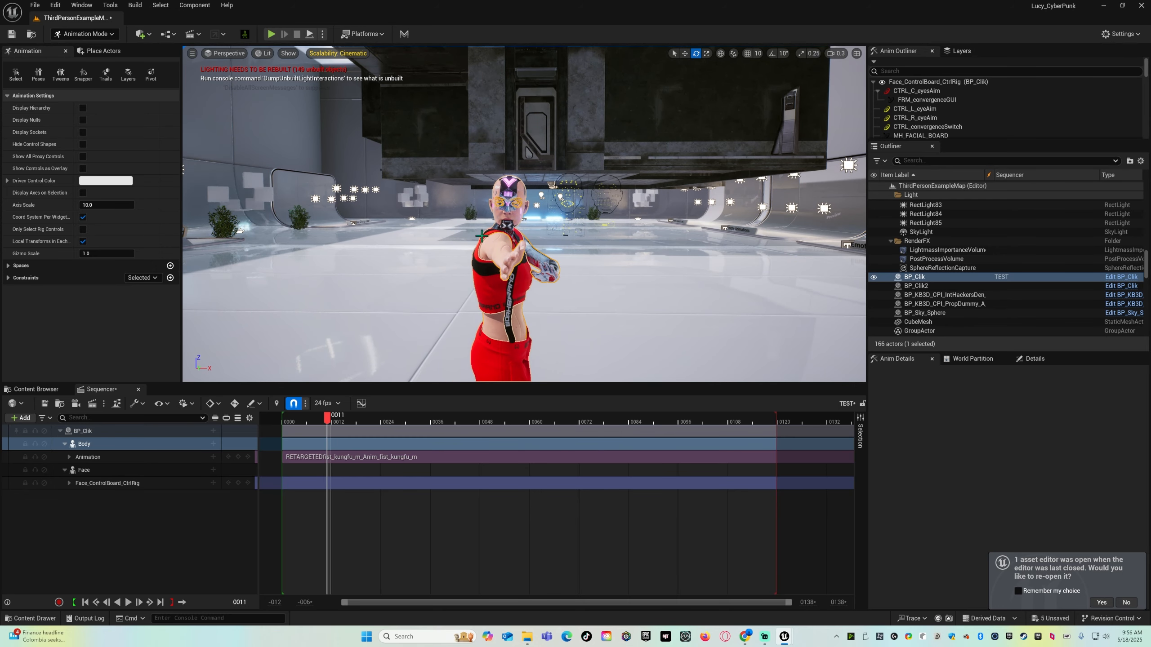
left_click(319, 458)
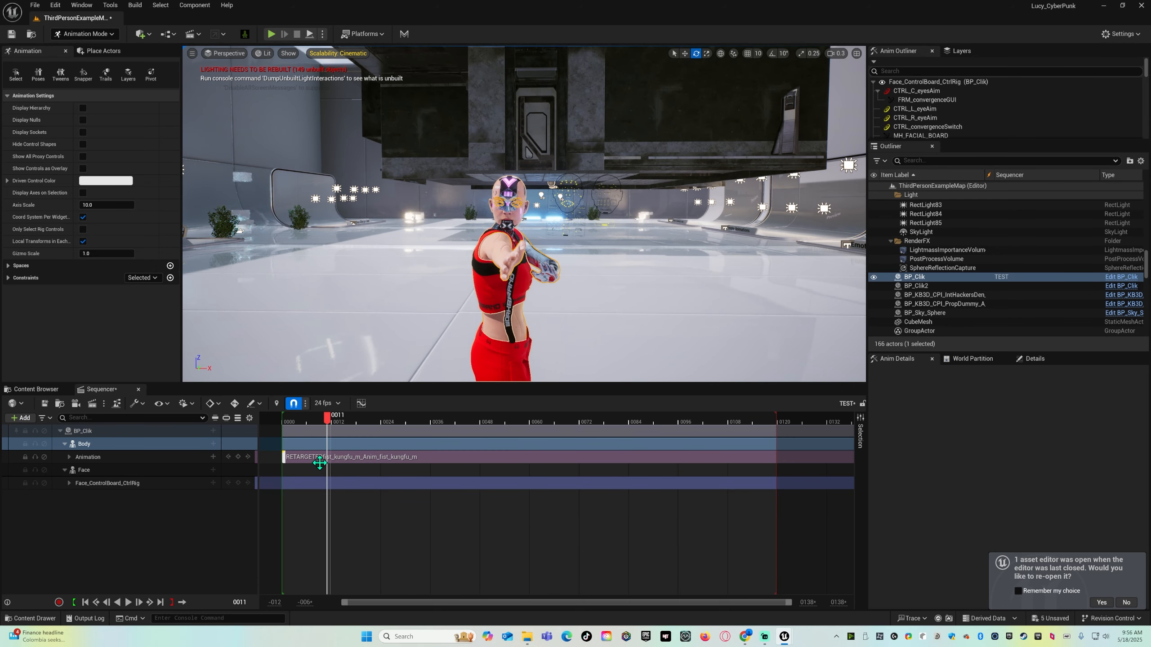
Return the playhead to the sequence start and turn off Filter Asset By Skeleton for the Body track.
left_click(84, 602)
right_click(108, 444)
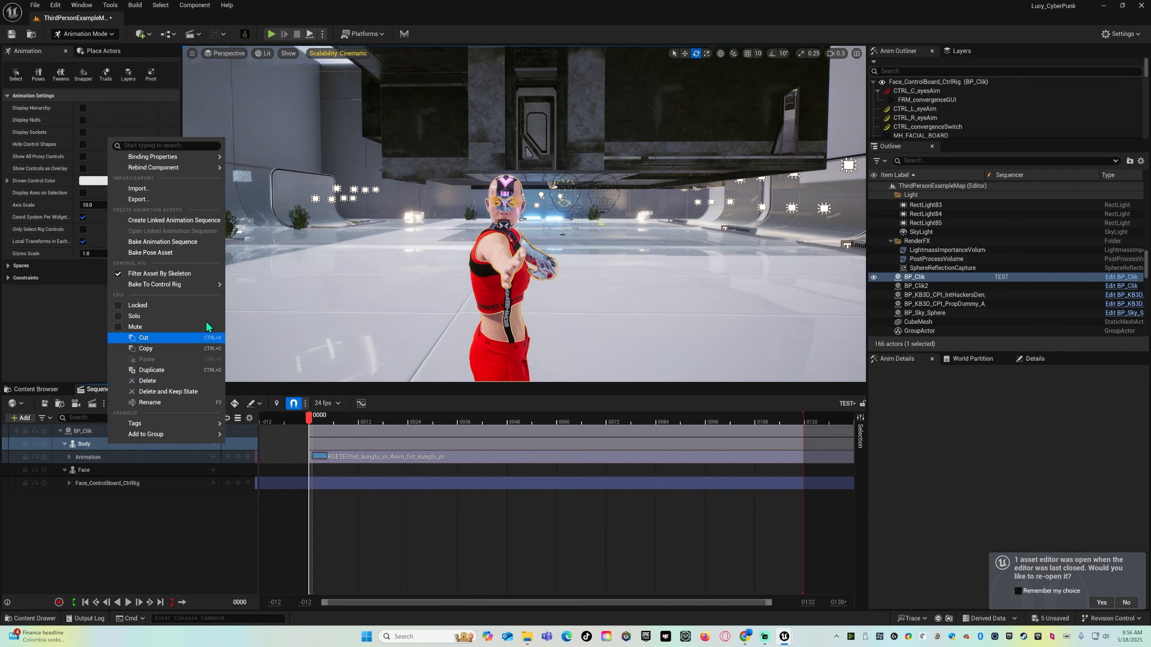
mouse_move(193, 285)
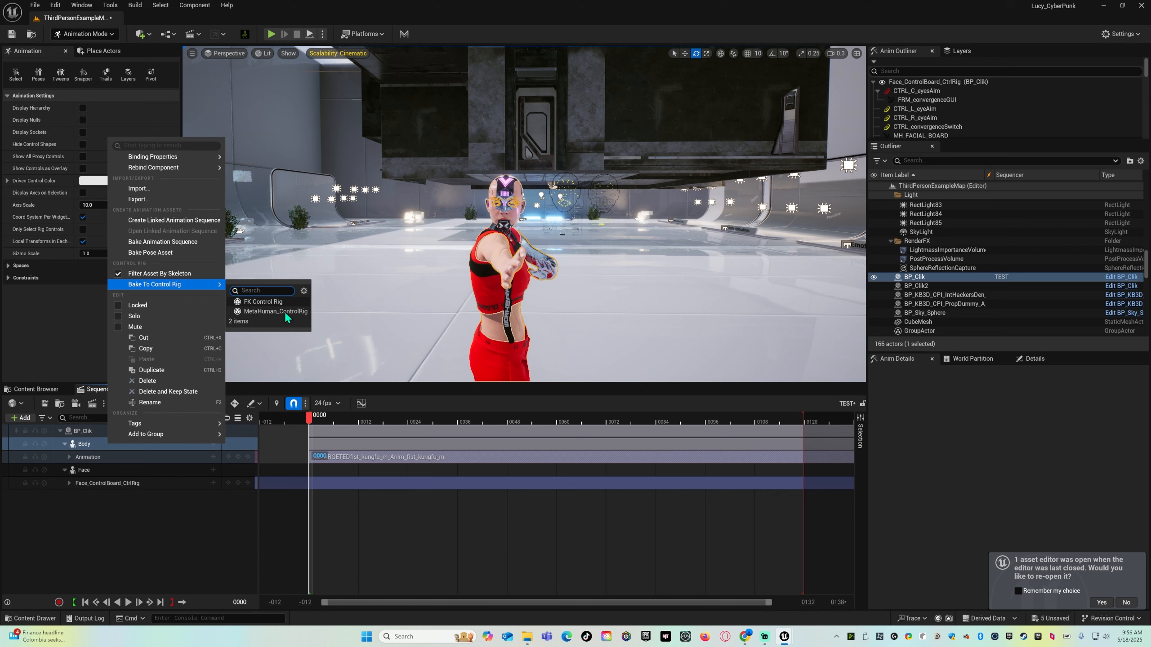
left_click(159, 273)
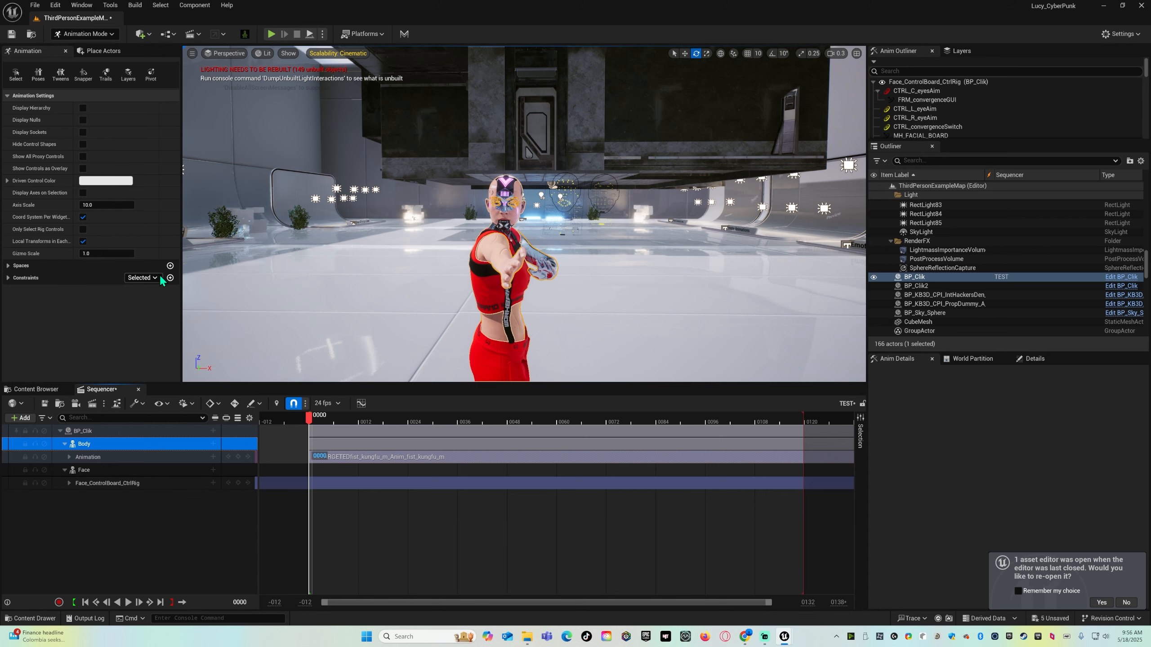
Bake the Body track's animation to MetaHuman_ControlRig using the default baking options.
right_click(110, 443)
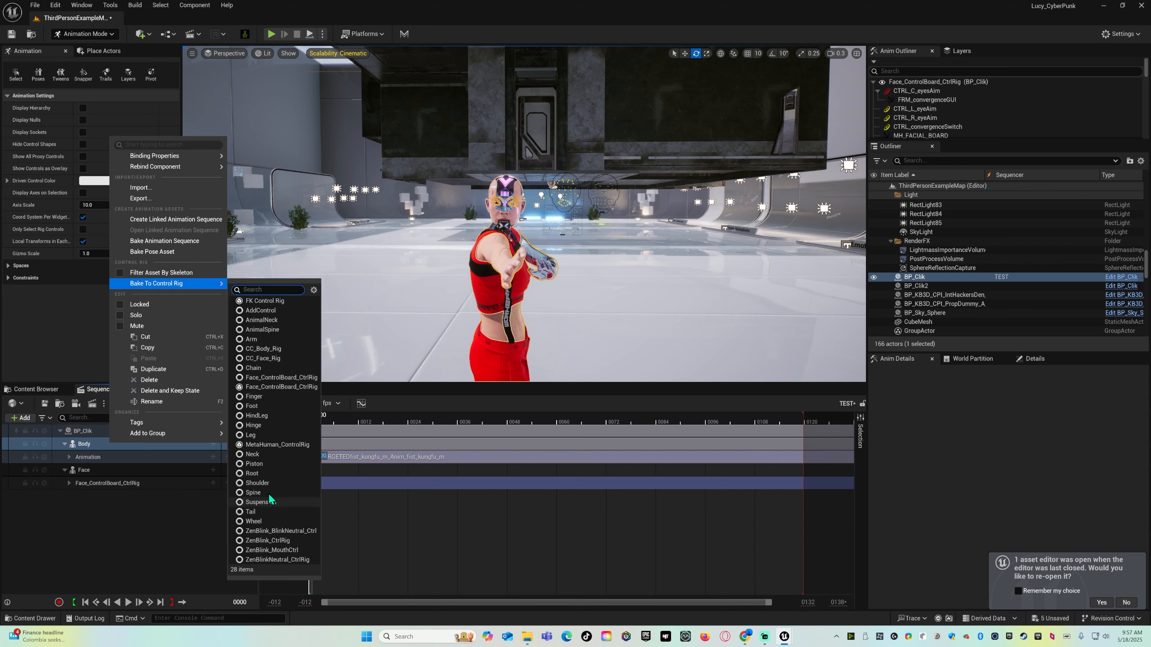
left_click(270, 445)
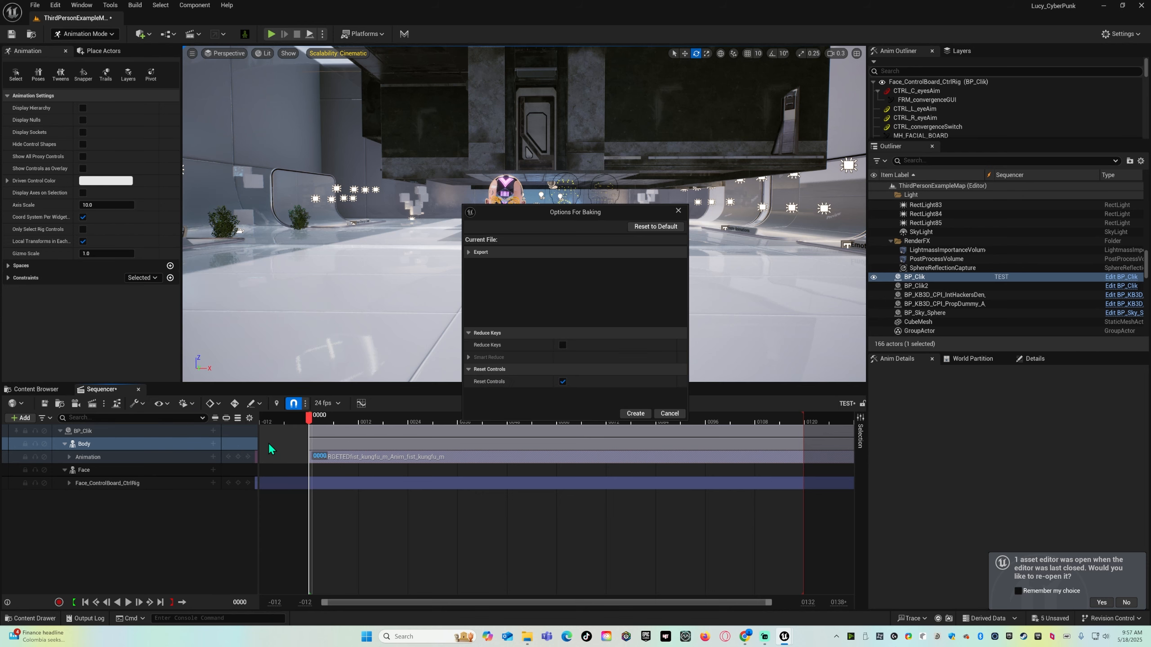
left_click(633, 417)
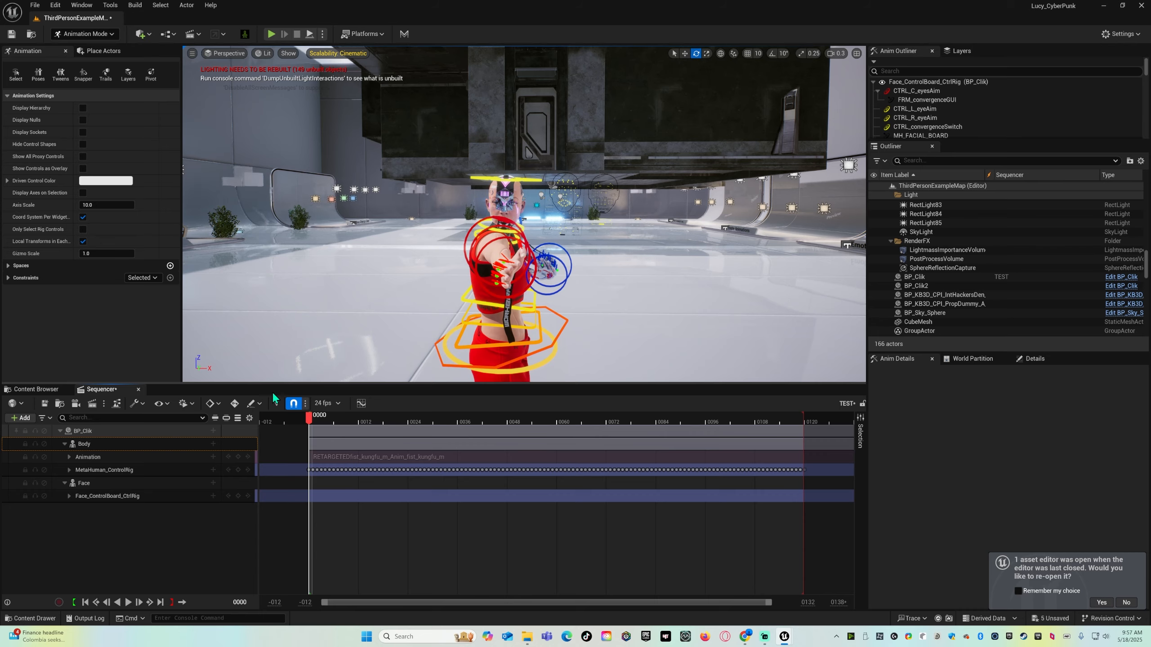
Examine the baked rig controls on the character's arms and torso from the side and front.
key("d")
right_click_drag(435, 272, 316, 260)
key("w")
key("e")
key("a")
key("w")
key("q")
key("s")
scroll(316, 260, "down", 1)
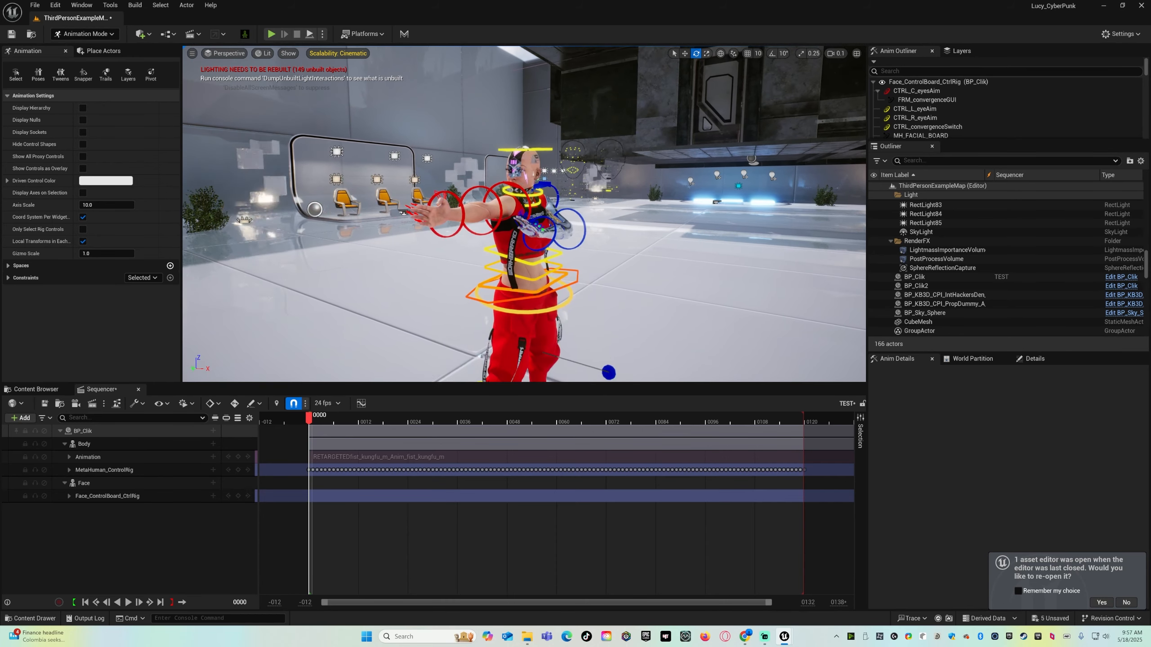
right_click_drag(479, 329, 479, 327)
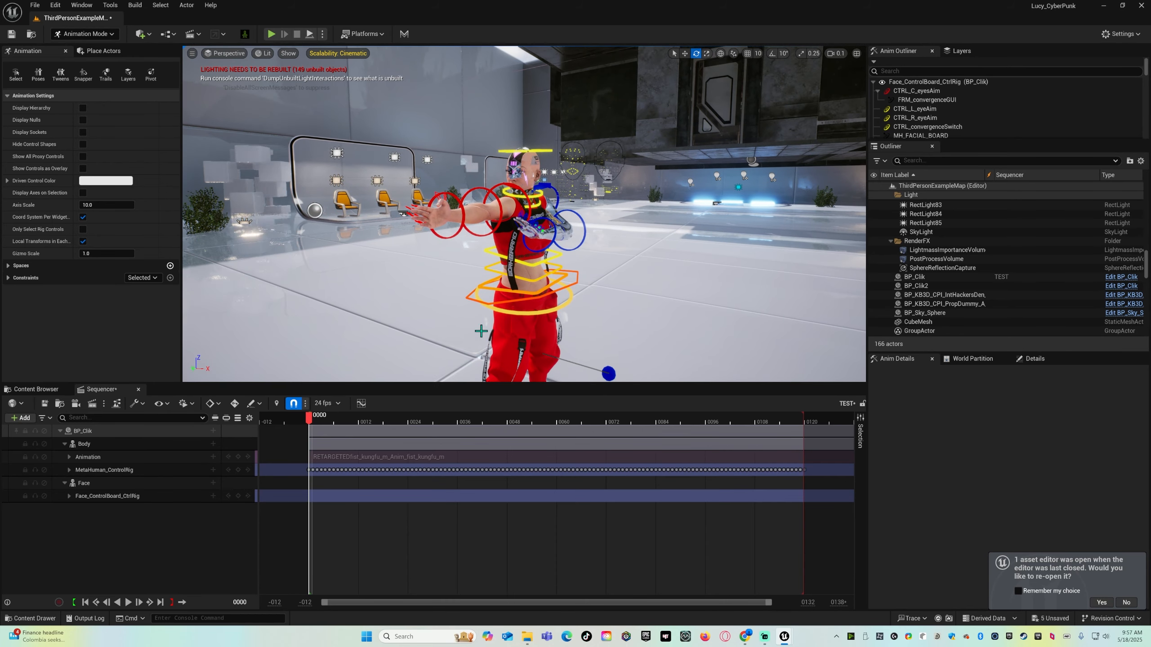
Add an Additive section to the MetaHuman_ControlRig track under Body and select it.
left_click(213, 456)
left_click(170, 447)
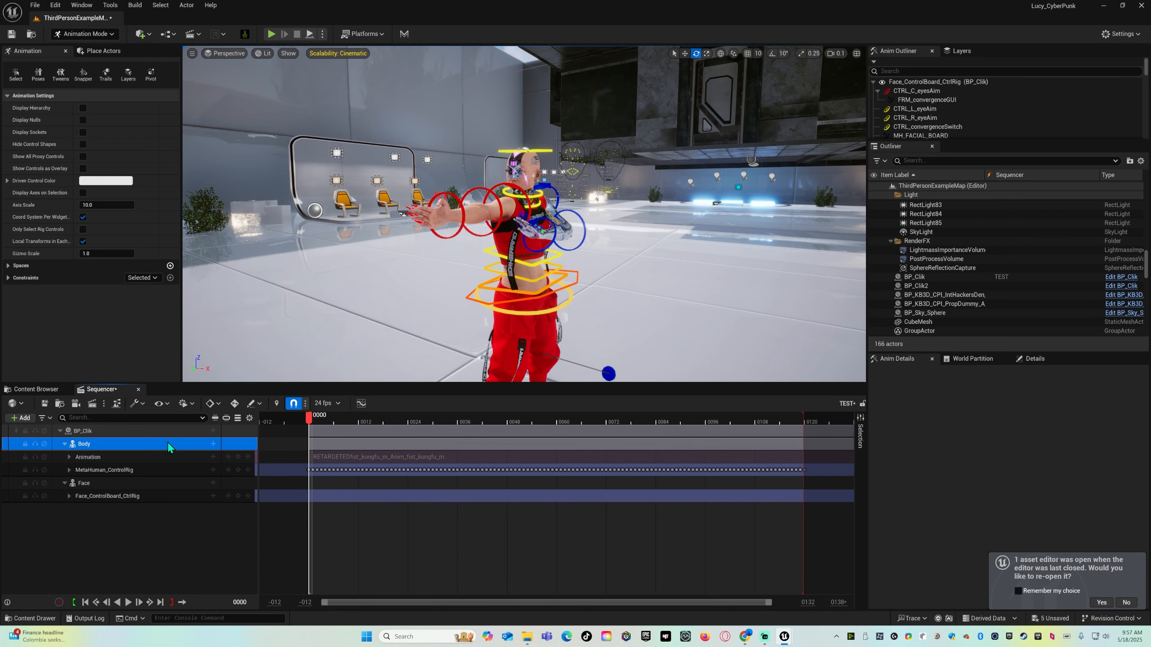
left_click(214, 445)
left_click(190, 448)
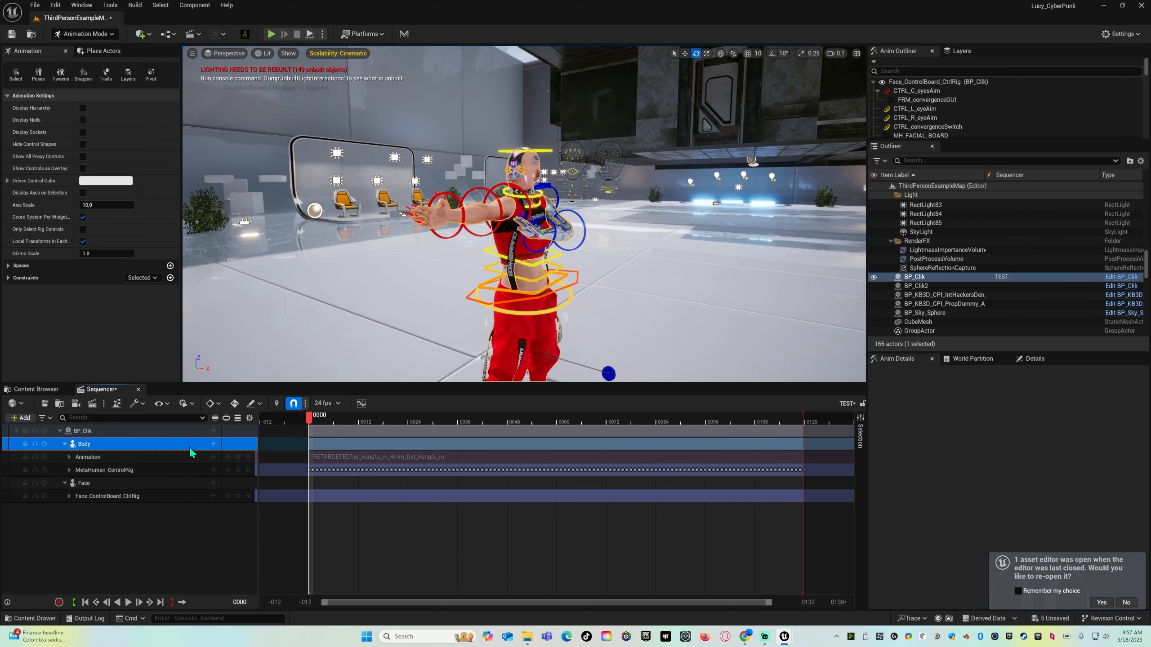
left_click(197, 471)
left_click(213, 470)
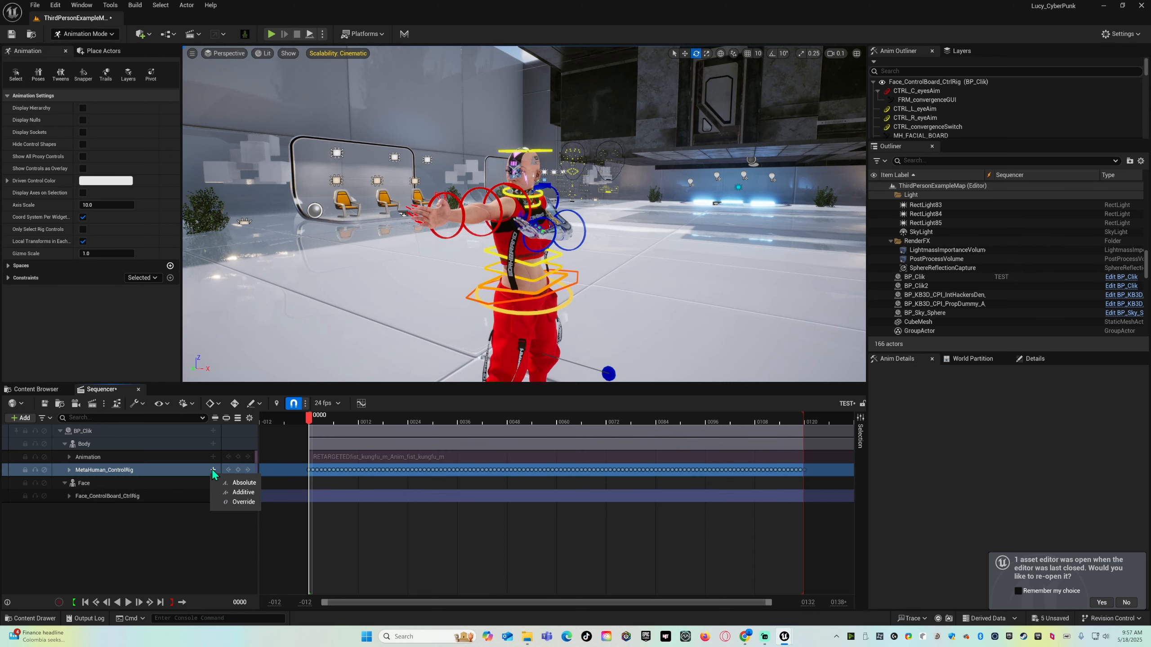
left_click(242, 493)
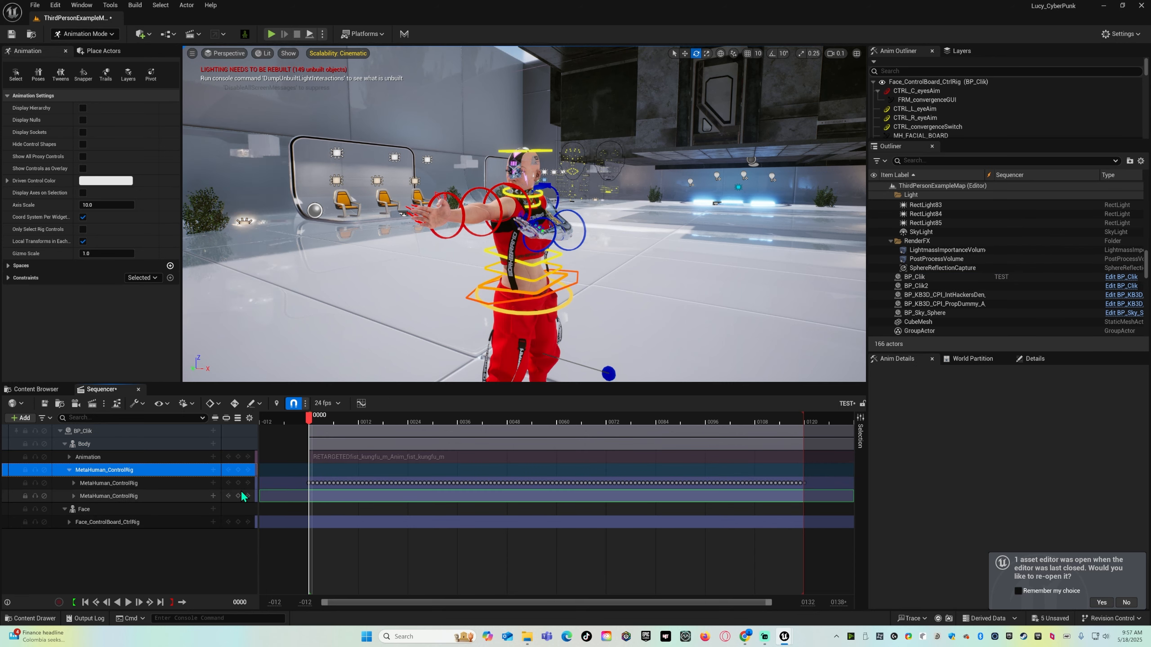
left_click(248, 496)
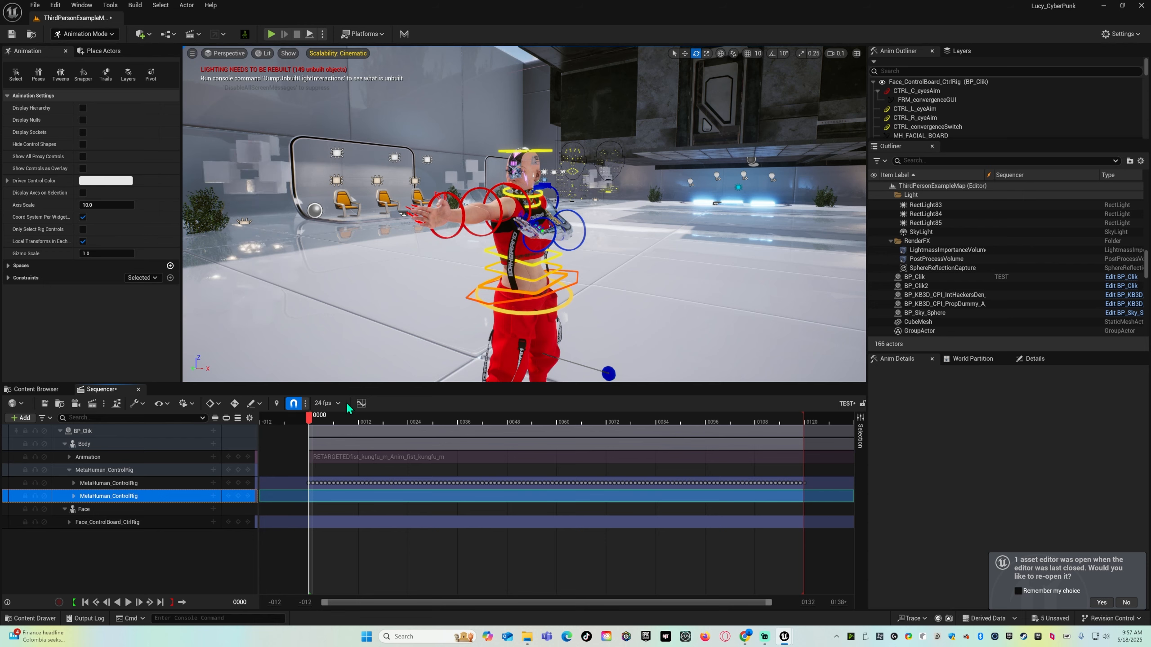
Try rotating the right hand control, hand_r_fk_ctrl, on the baked control rig layer at frame 2.
mouse_move(314, 421)
left_mouse_down()
mouse_move(520, 426)
mouse_move(317, 420)
left_mouse_up()
left_click(164, 484)
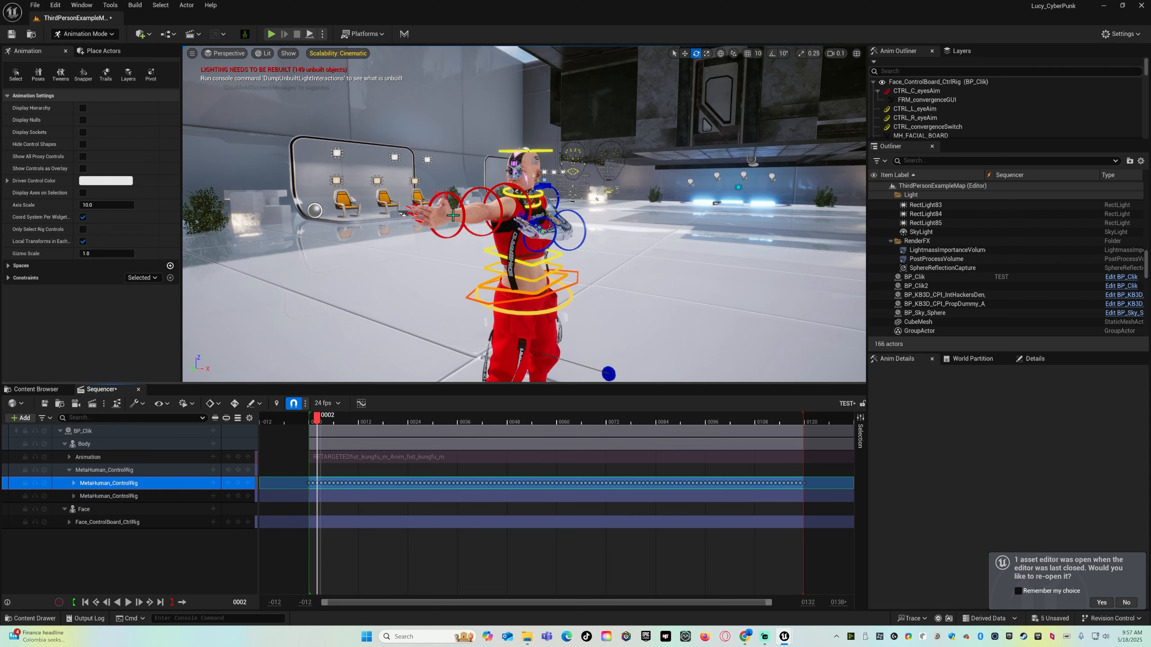
left_click(469, 221)
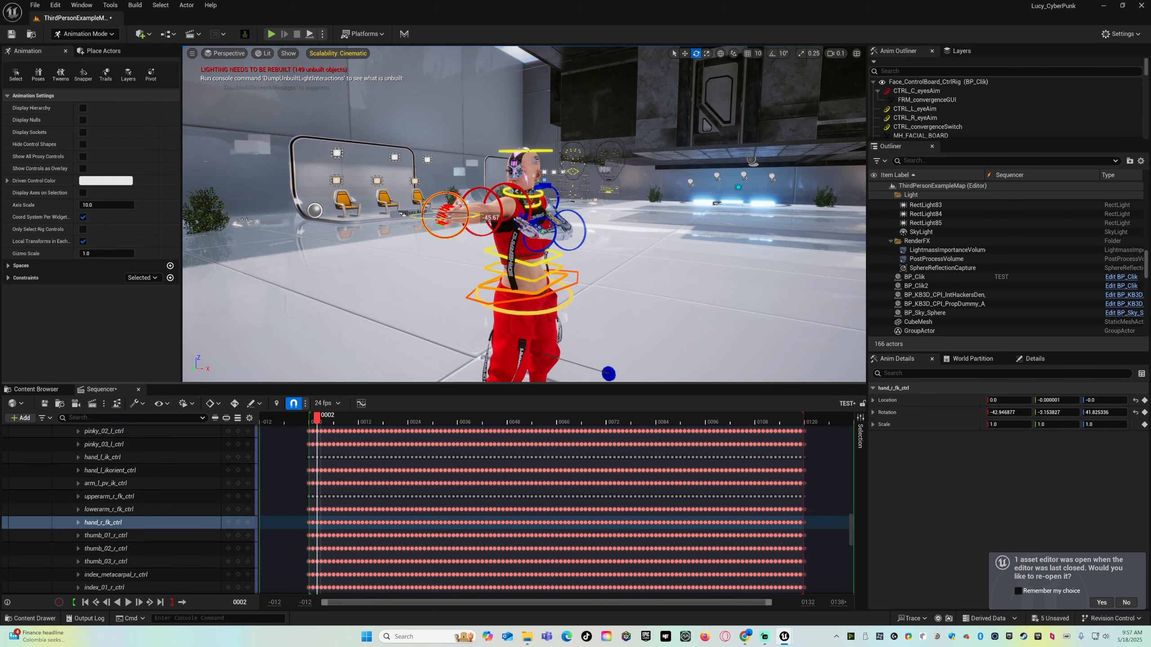
left_click_drag(402, 214, 398, 216)
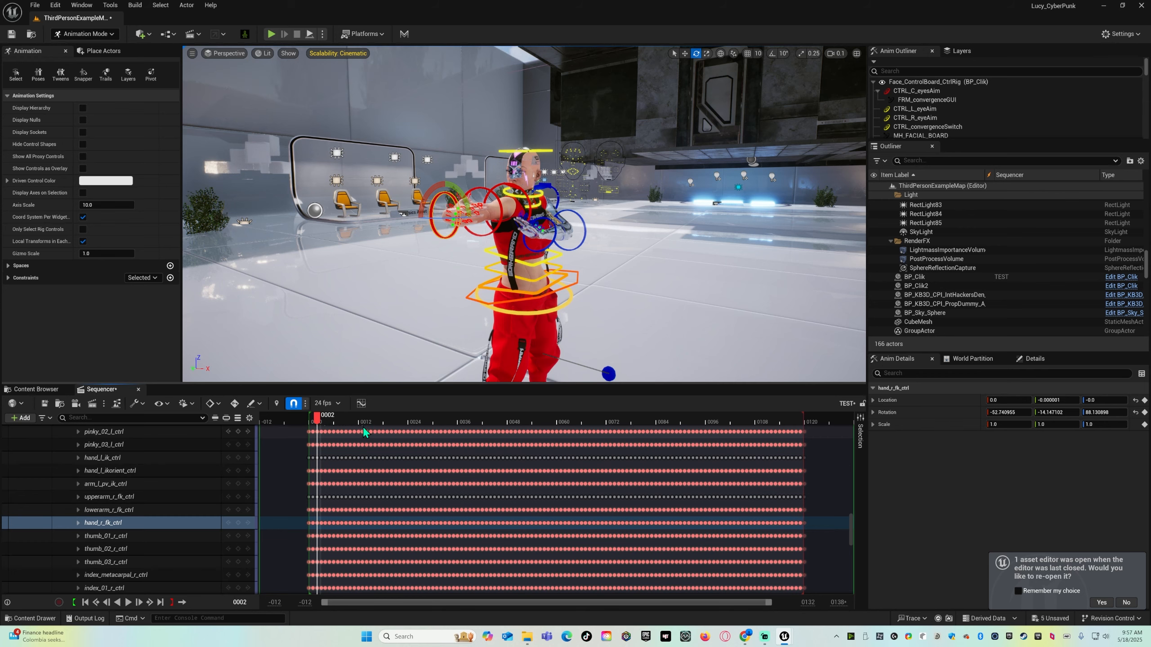
Scrub the sequence to frame 42 and examine the character's pose and the baked layer's control tracks.
left_click_drag(311, 422, 371, 422)
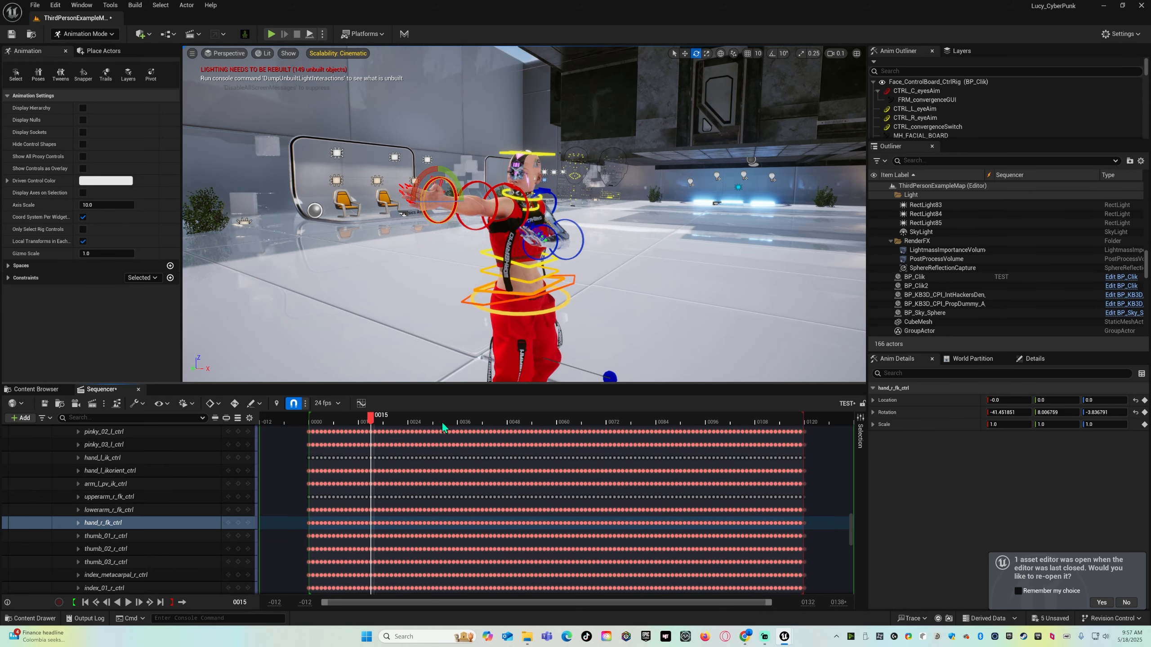
left_click_drag(443, 425, 481, 423)
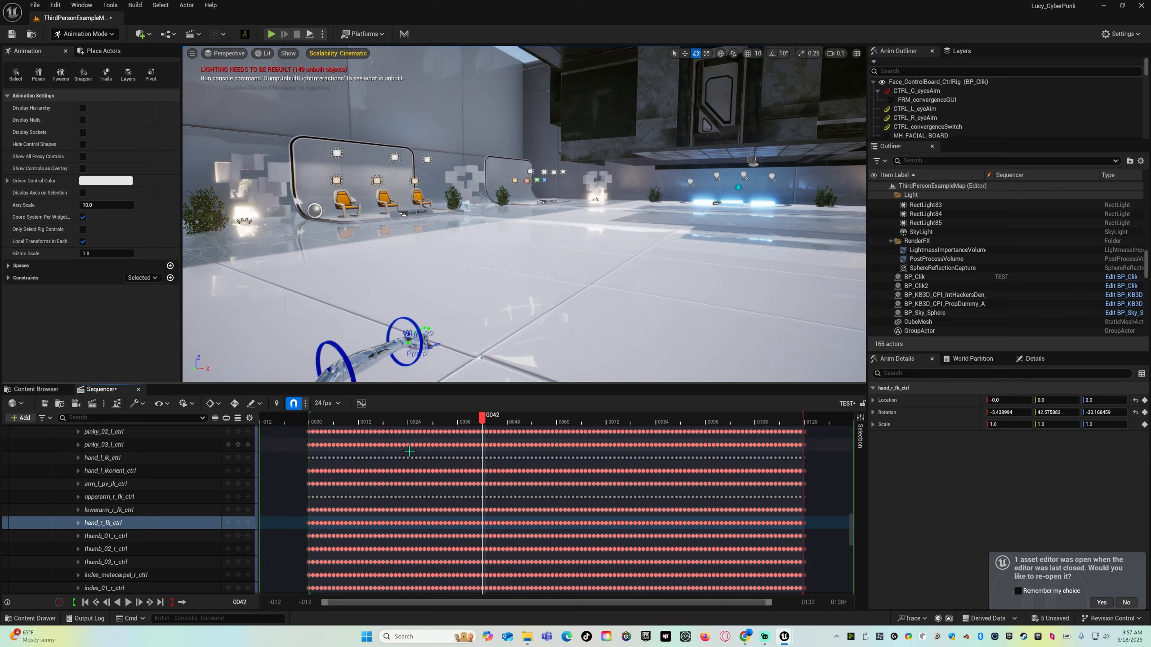
key("s")
right_click_drag(435, 272, 367, 336)
scroll(398, 304, "up", 2)
scroll(145, 498, "down", 10)
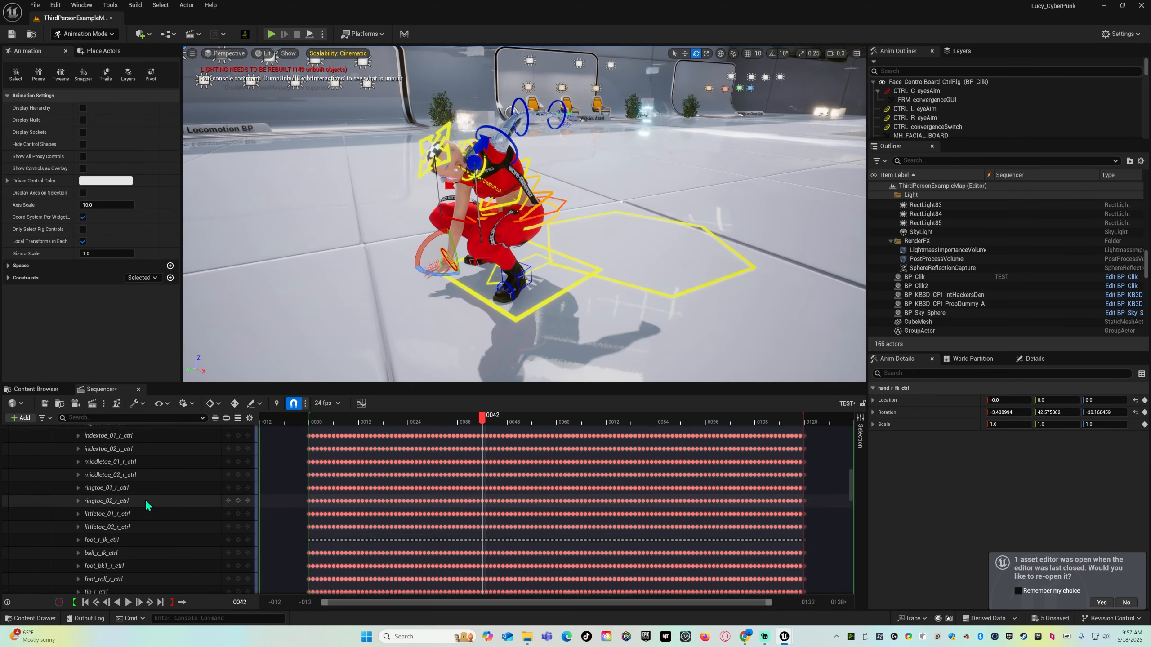
scroll(145, 498, "up", 15)
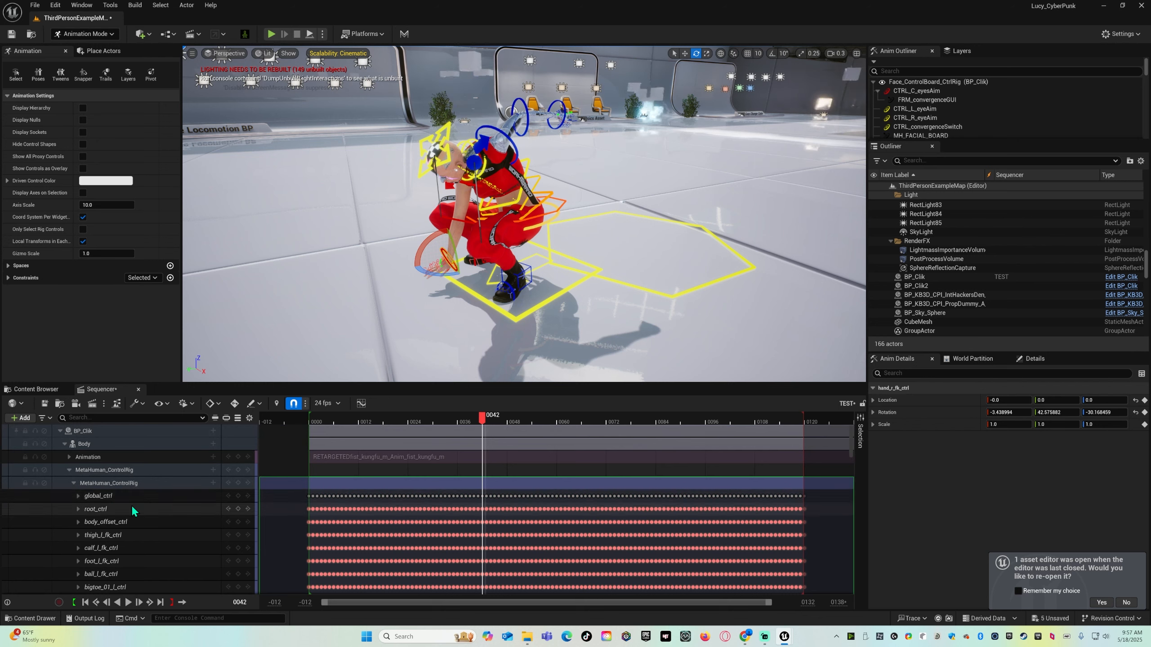
Collapse the baked layer, then select the additive MetaHuman_ControlRig layer with the playhead at the sequence start.
left_click(74, 483)
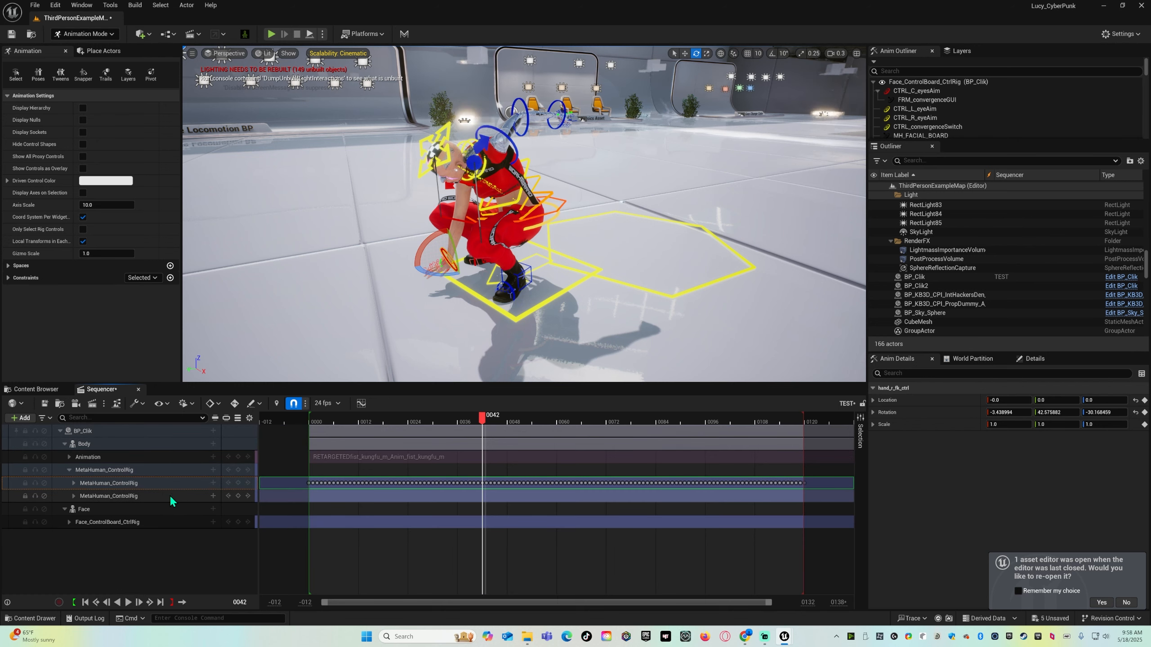
left_click(176, 497)
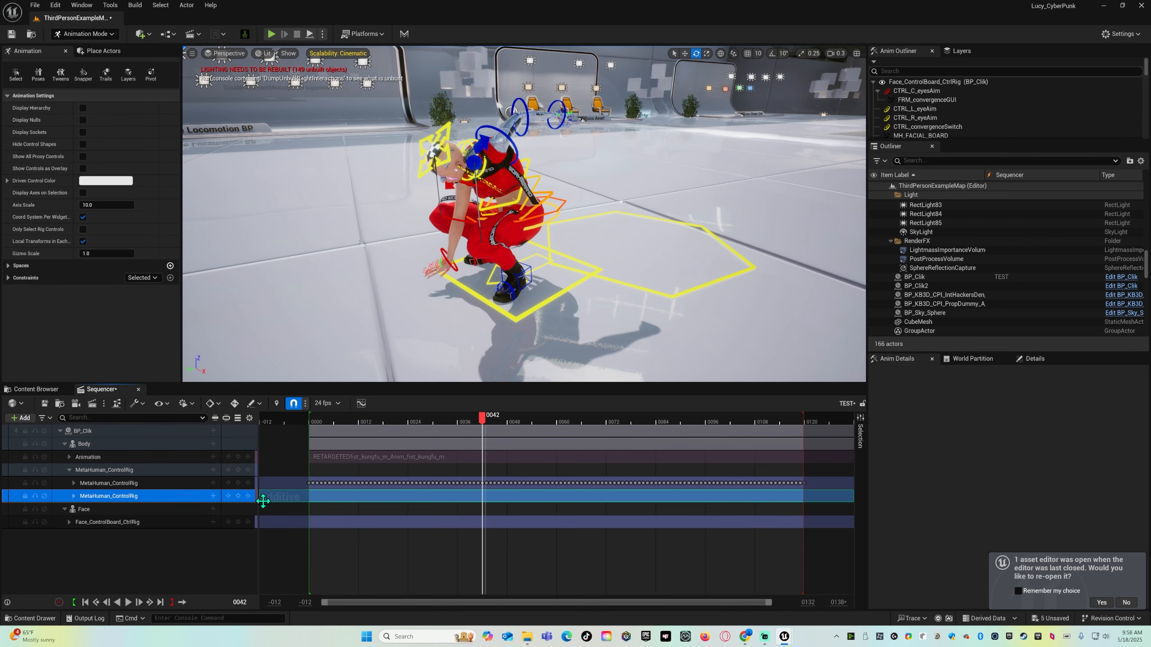
left_click(85, 601)
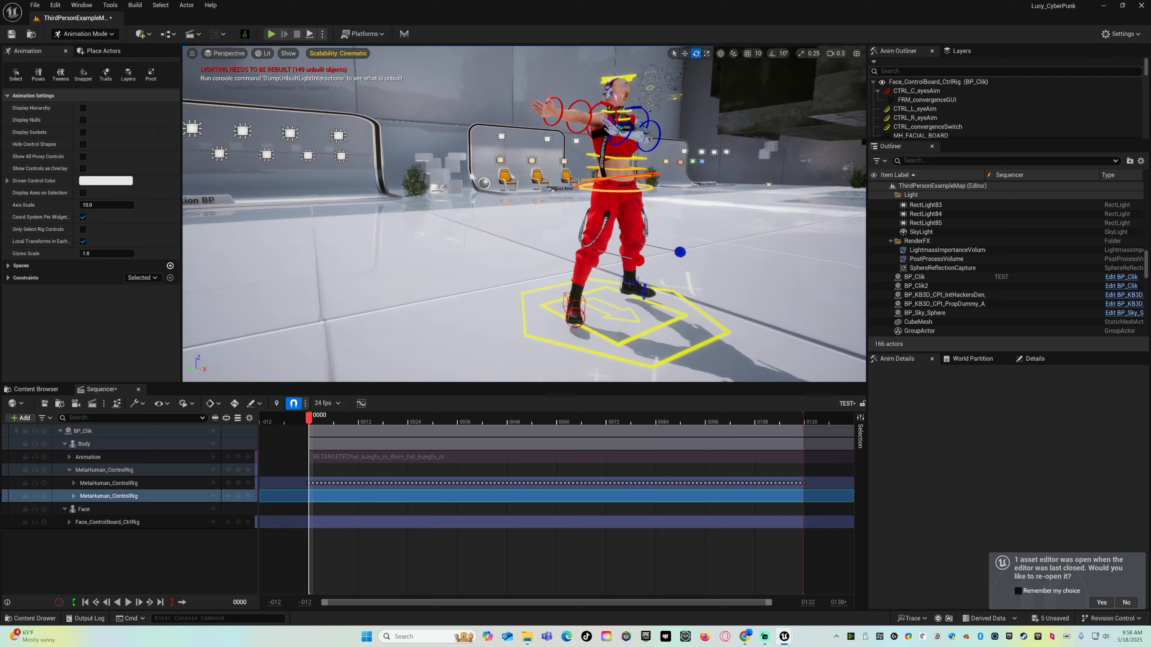
Rotate the right upper arm control, upperarm_r_fk_ctrl, downward at frame 0 on the additive layer.
right_click_drag(438, 264, 561, 286)
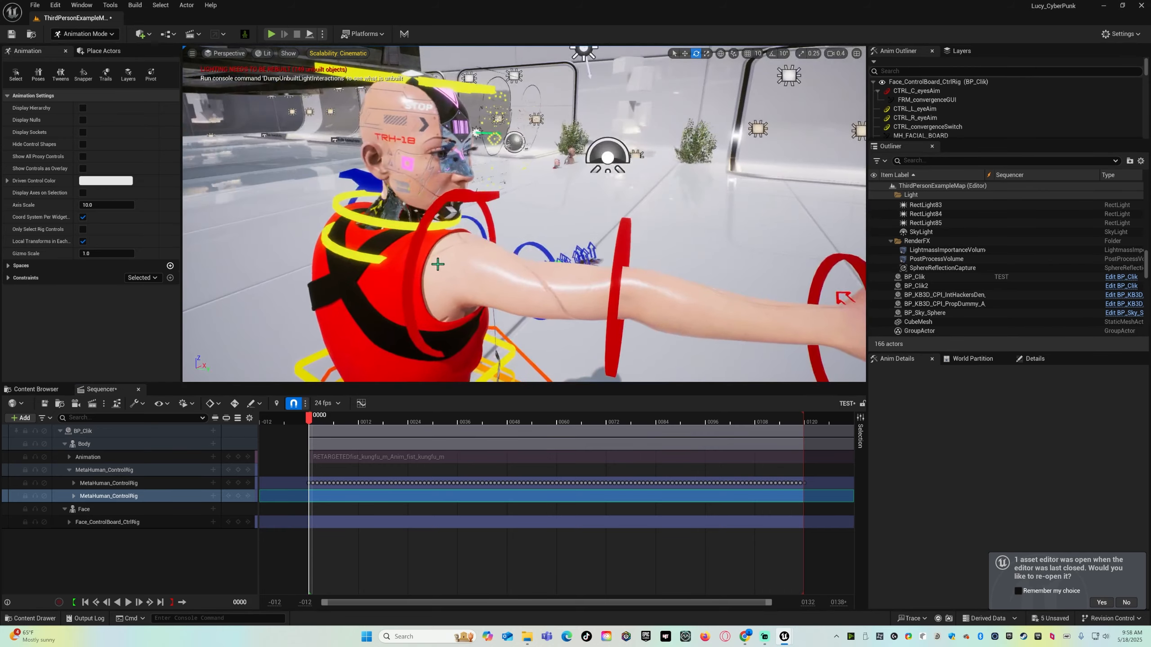
left_click(416, 255)
scroll(415, 255, "down", 5)
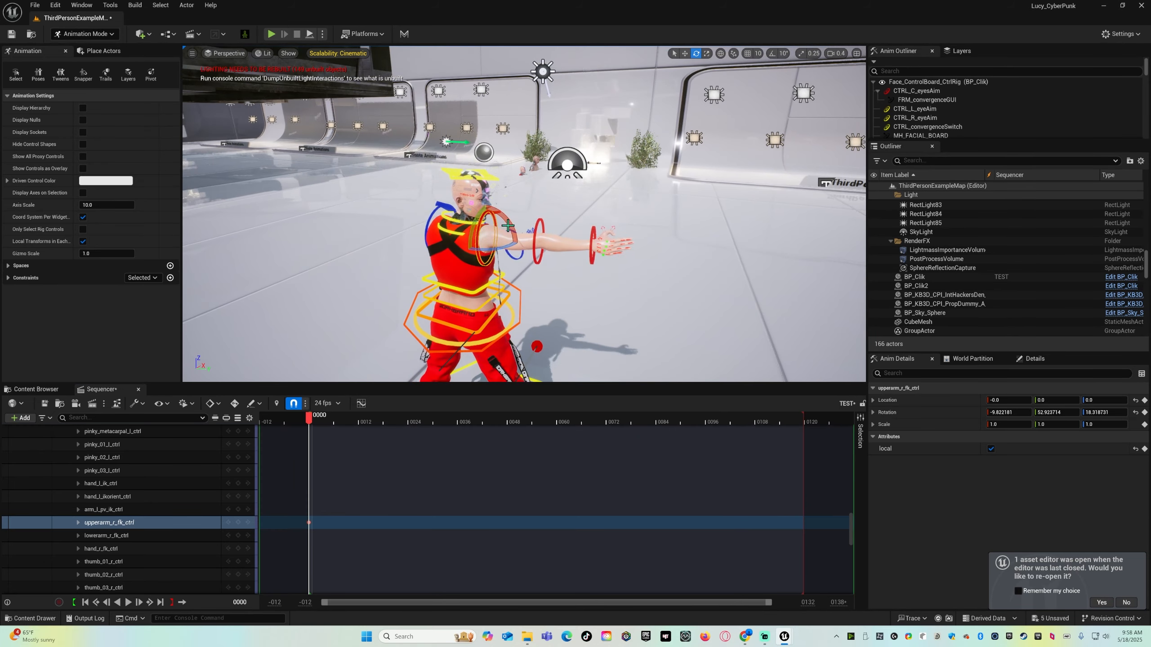
left_click_drag(507, 227, 541, 265)
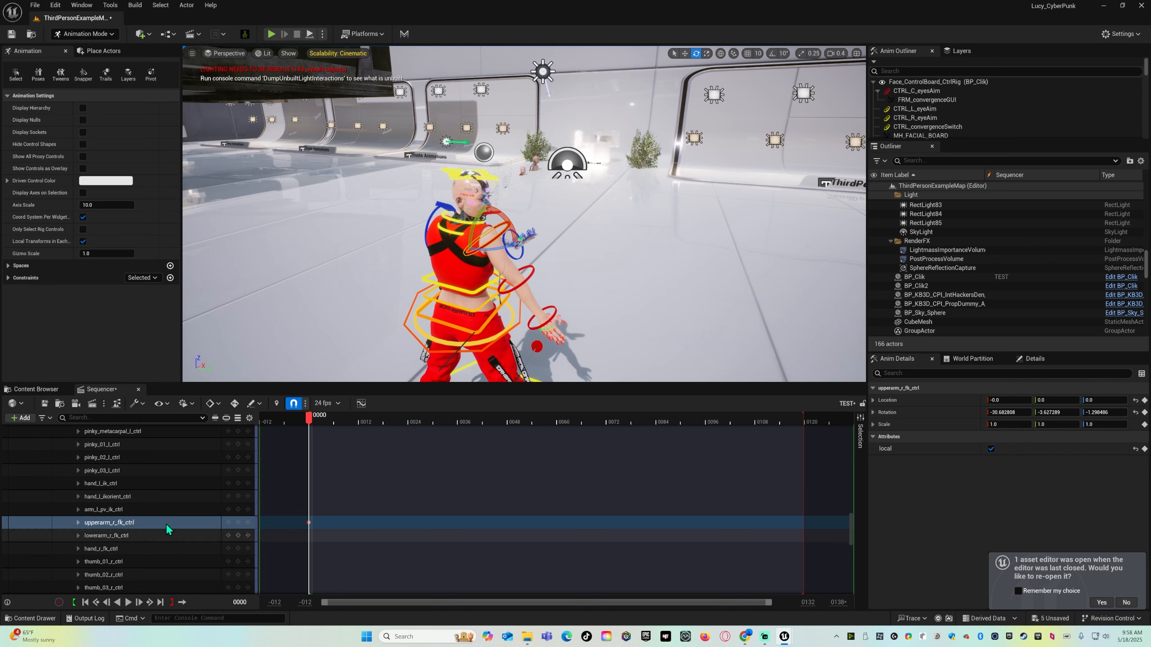
mouse_move(312, 424)
left_mouse_down()
mouse_move(367, 424)
mouse_move(323, 428)
left_mouse_up()
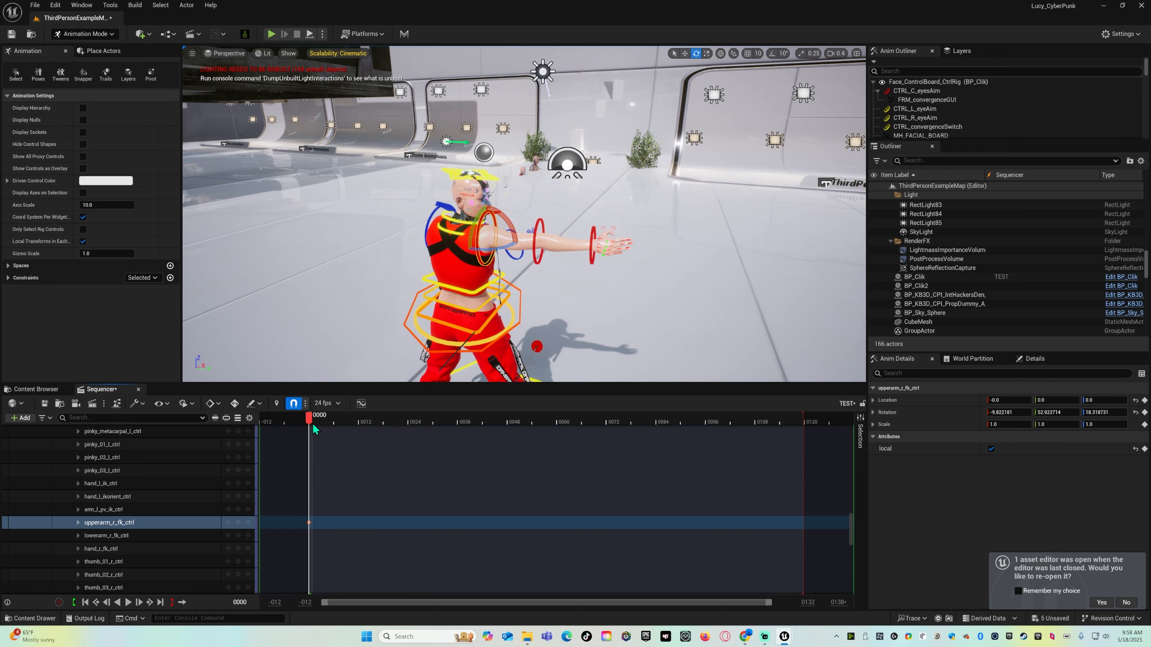
left_click_drag(499, 219, 509, 224)
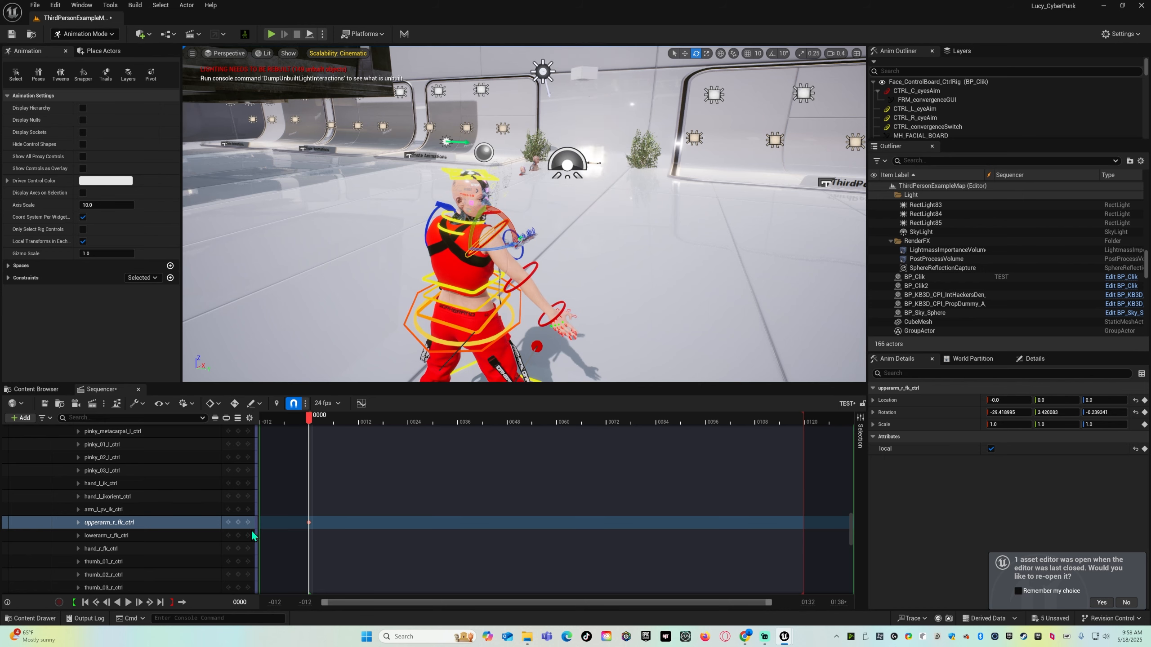
Rotate the right upper arm control upward at frame 18 and add a key for it on the additive layer.
left_click_drag(308, 421, 384, 438)
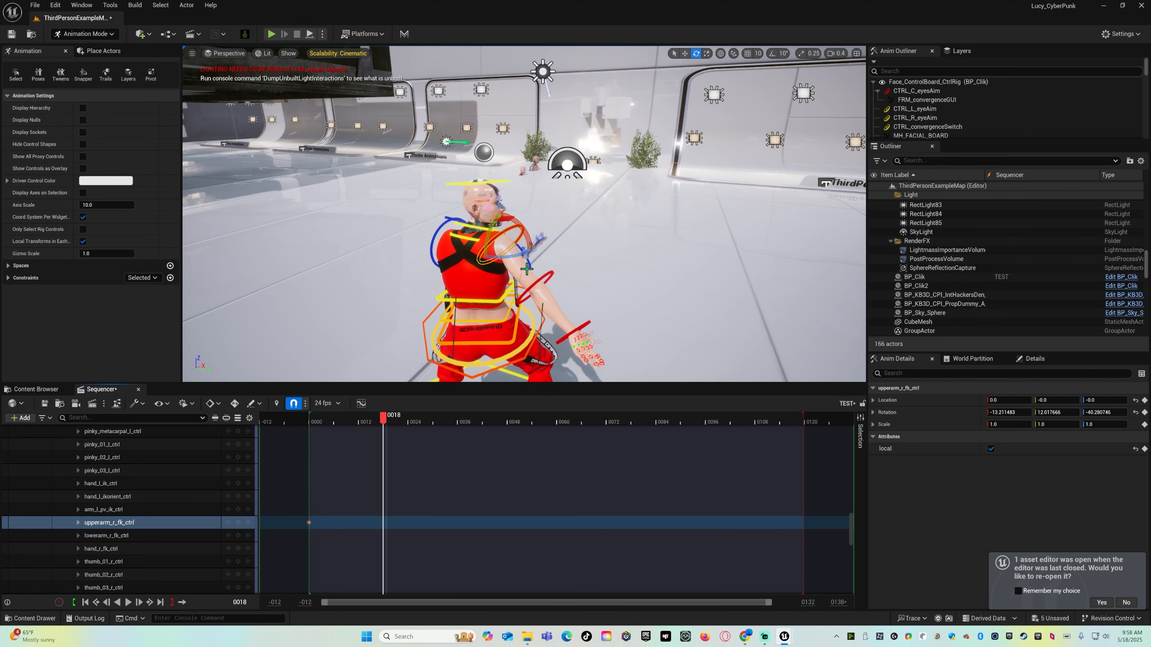
left_click_drag(494, 207, 464, 242)
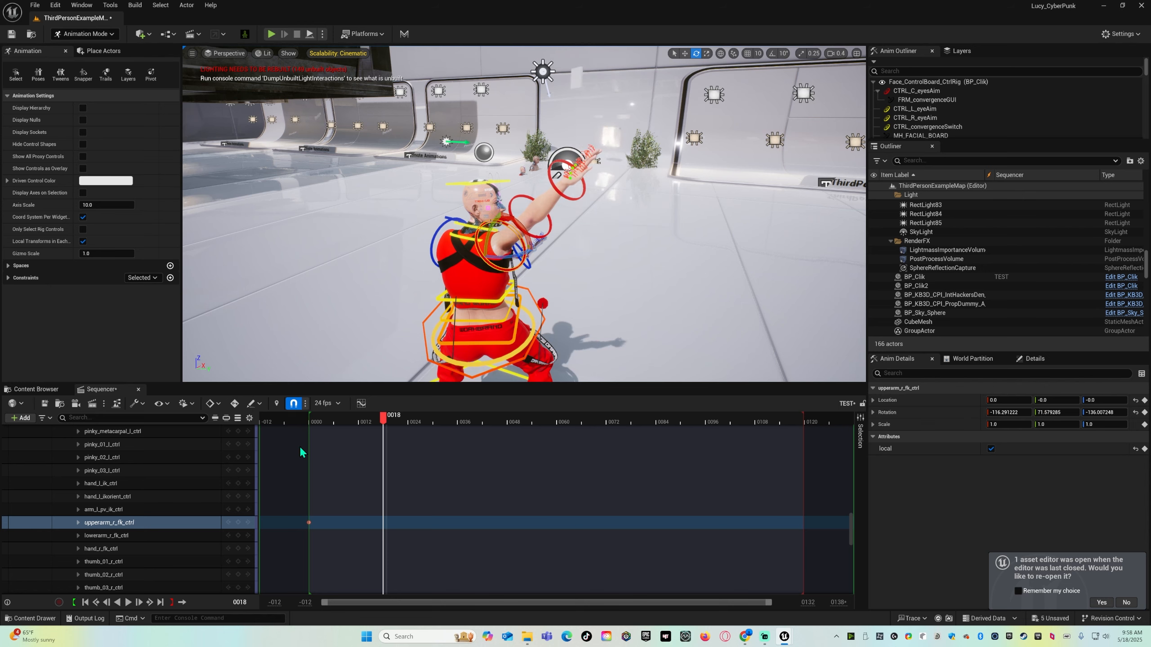
left_click(238, 523)
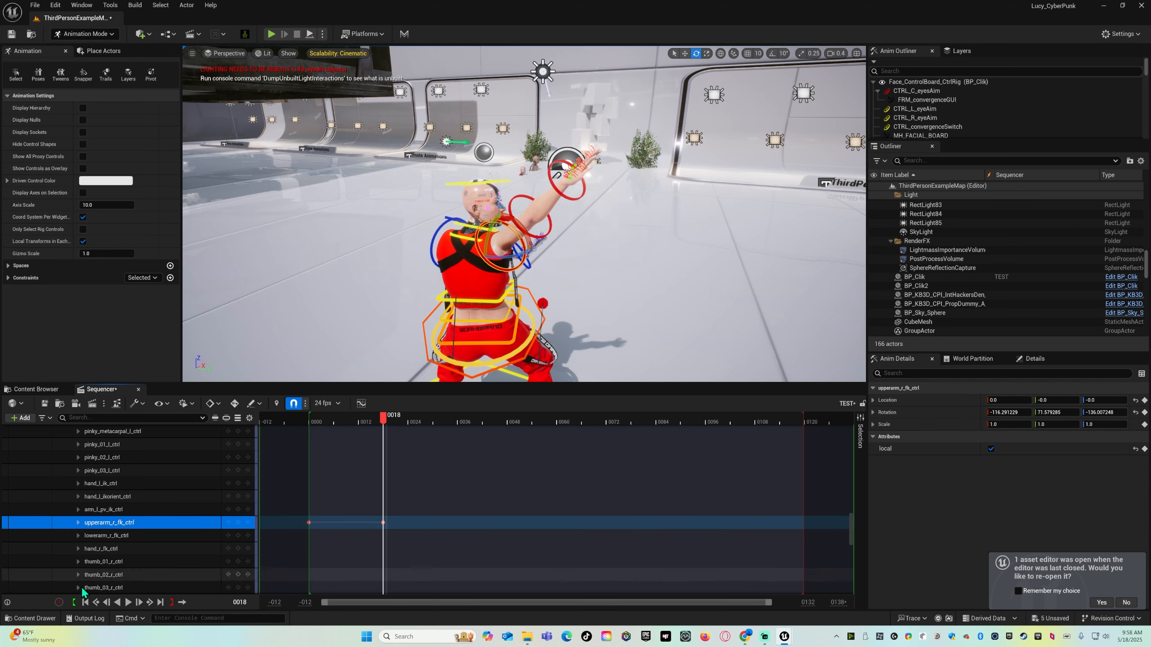
Play the sequence from its start and examine how the additive arm keys affect the kung fu motion.
left_click(85, 602)
key("s")
right_click_drag(362, 335, 328, 319)
scroll(355, 329, "up", 1)
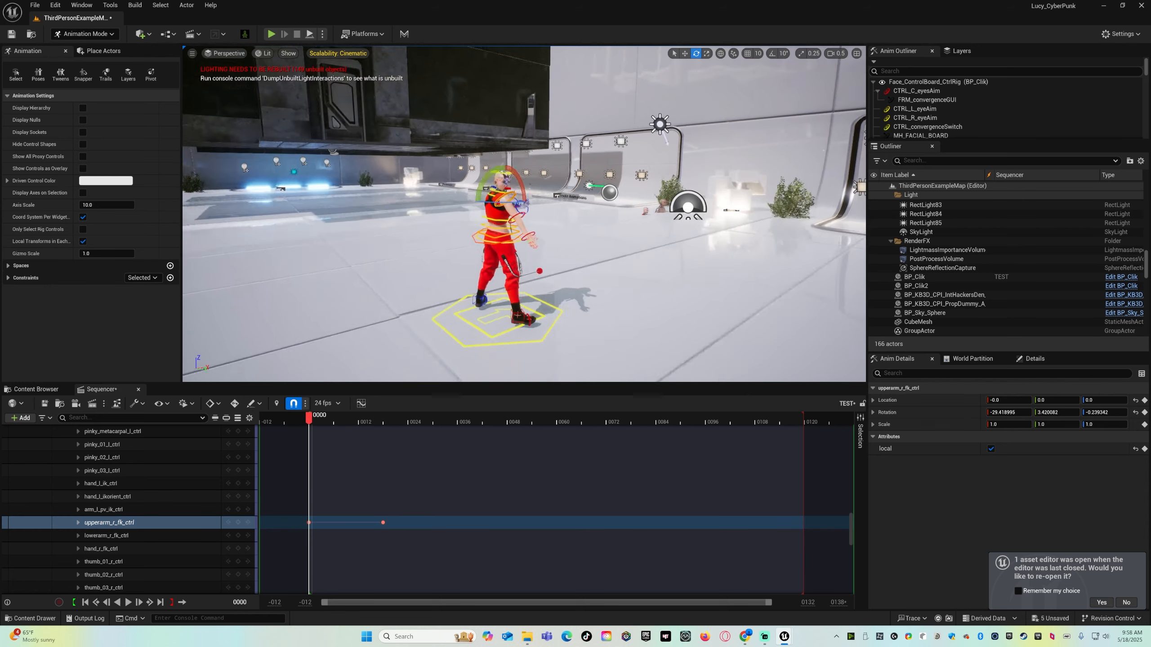
right_click_drag(357, 275, 351, 254)
key("space")
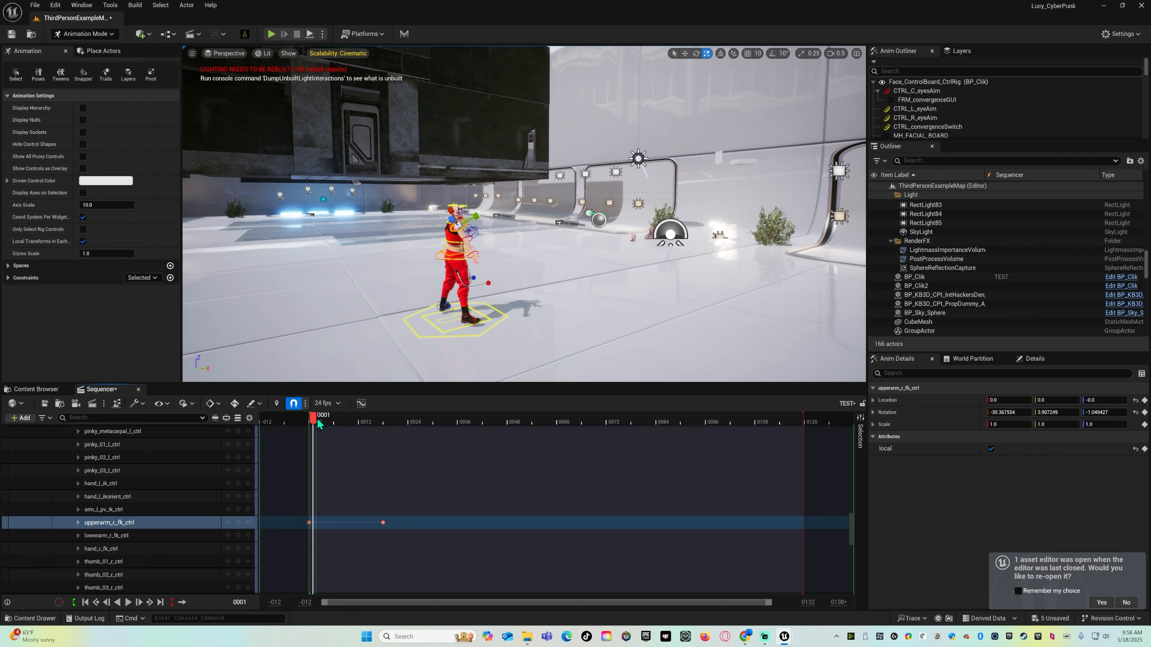
key("space")
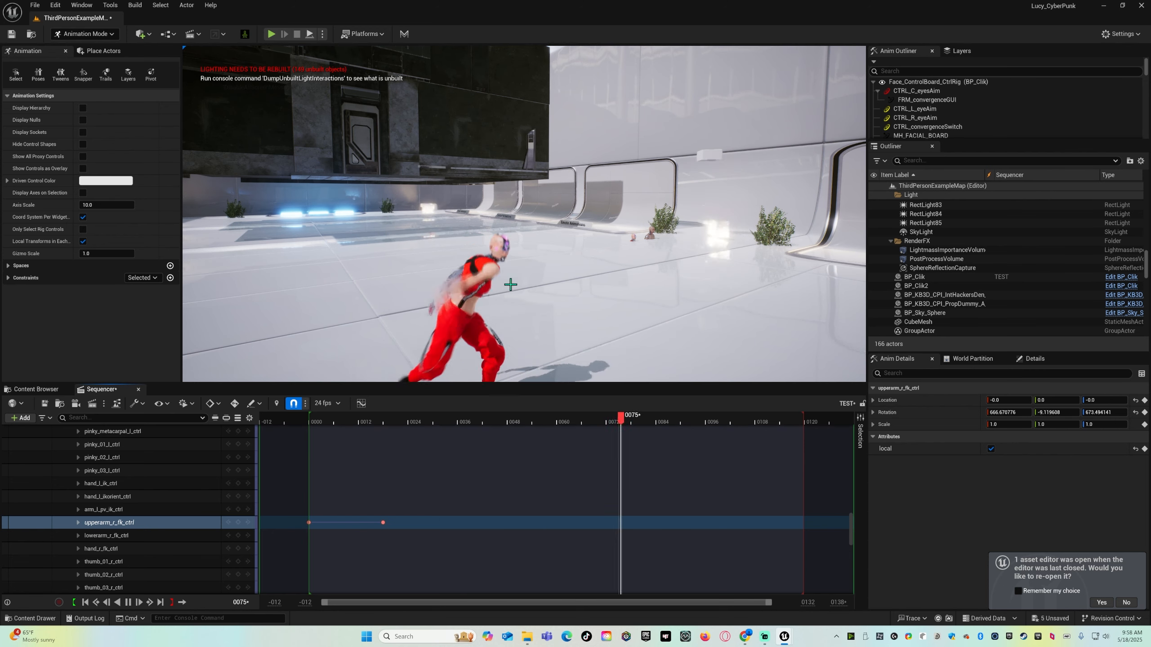
key("space")
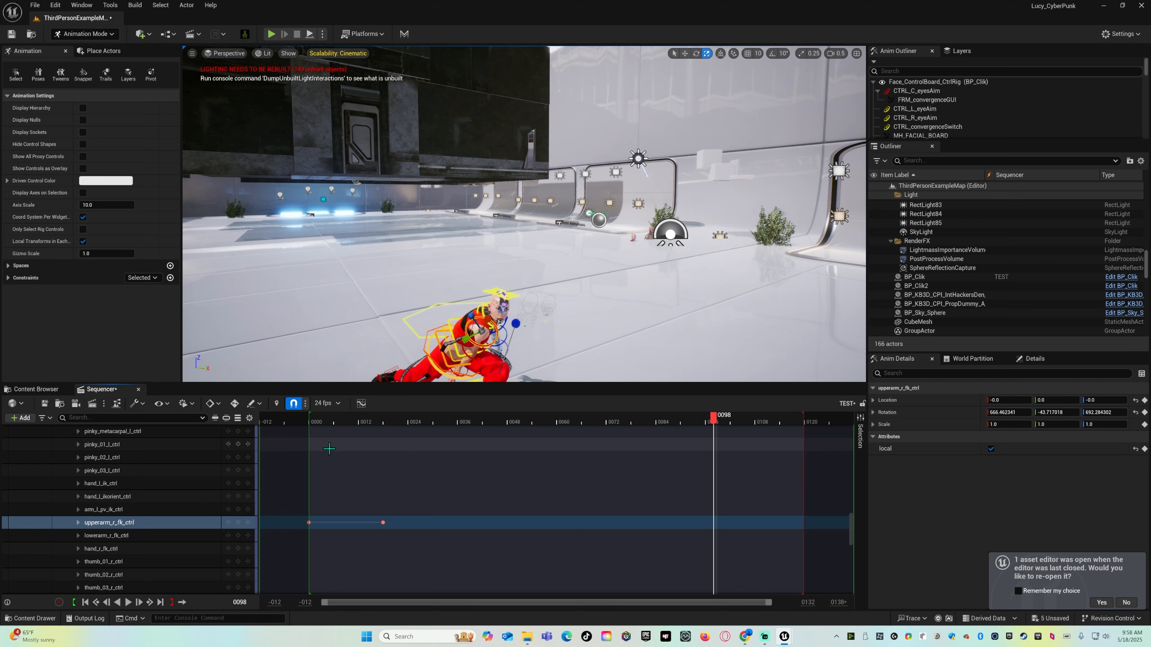
Undo the upper arm key added at frame 18 and move the playhead to frame 1.
key("ctrl+z")
left_click(313, 421)
left_click(316, 422)
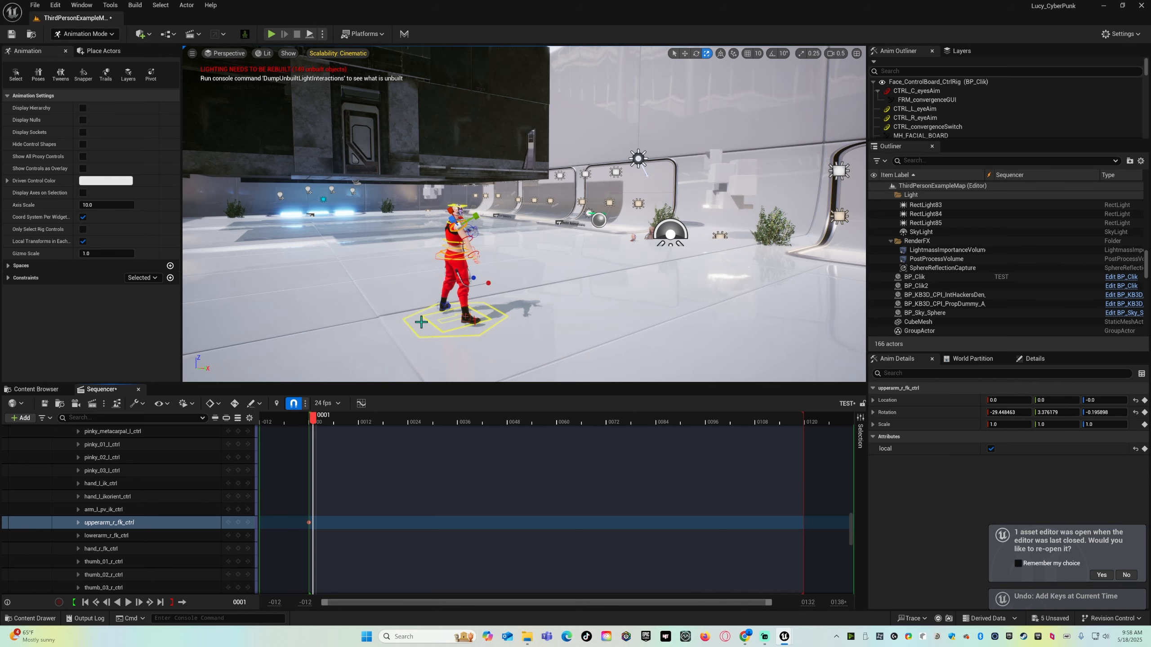
Try to rotate the right lower arm control, lowerarm_r_fk_ctrl, at frame 1 and undo the rotation.
key("w")
right_click_drag(461, 270, 504, 284)
key("w")
scroll(494, 280, "up", 2)
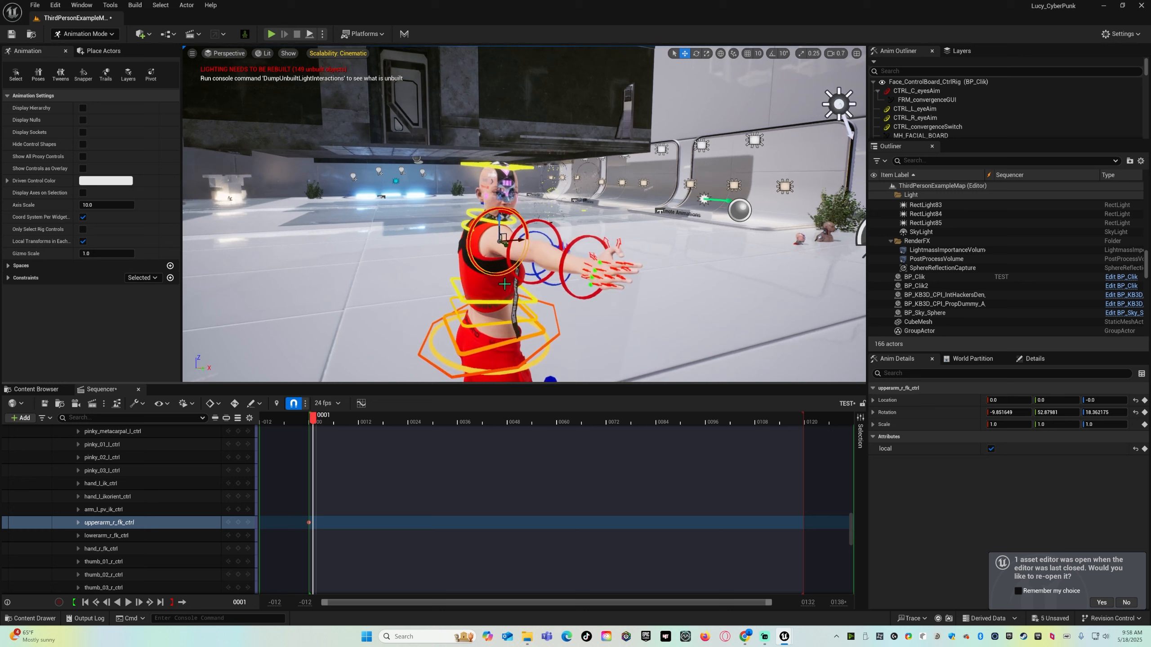
left_click(568, 258)
left_click(513, 231)
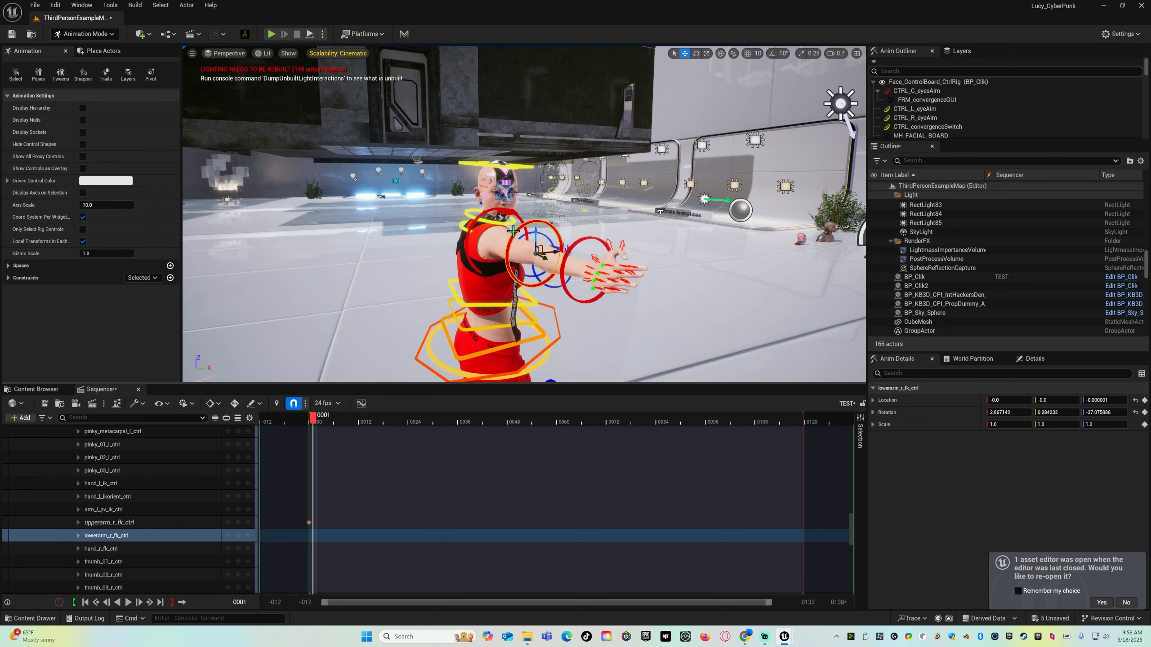
left_click(504, 222)
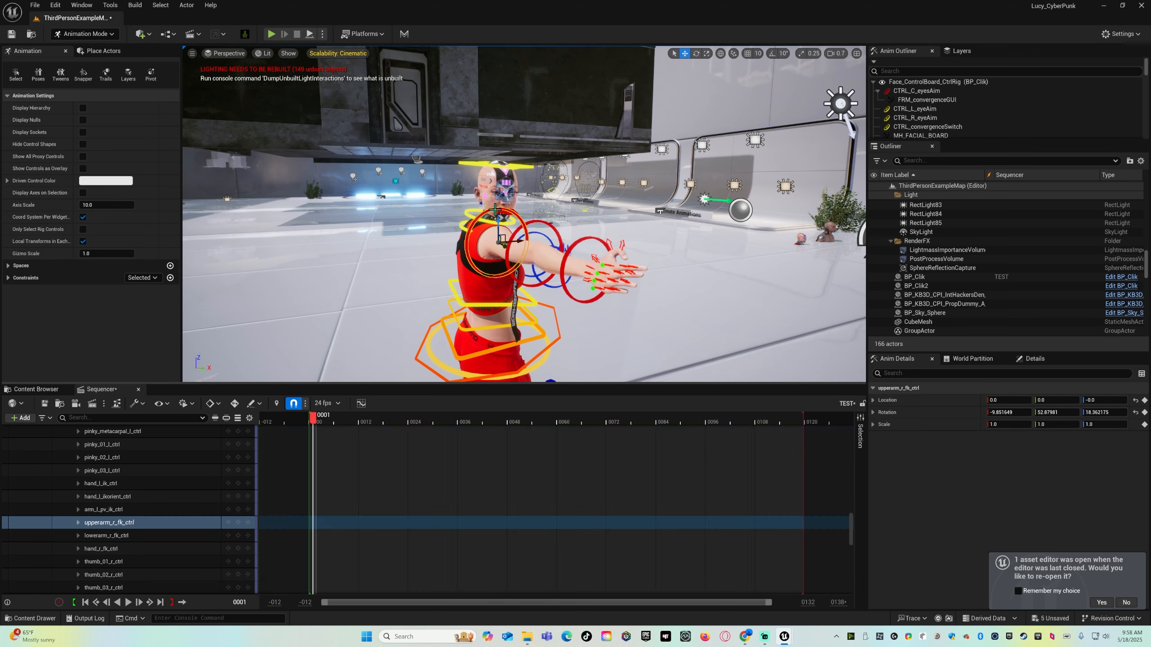
left_click(525, 235)
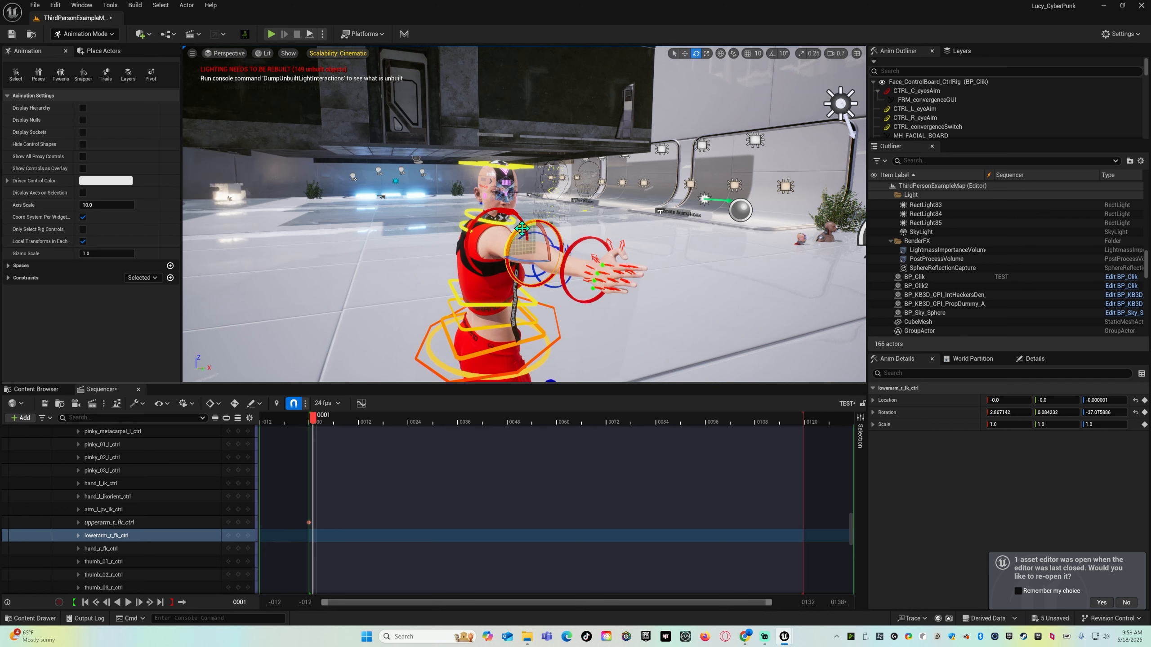
left_click_drag(522, 229, 541, 256)
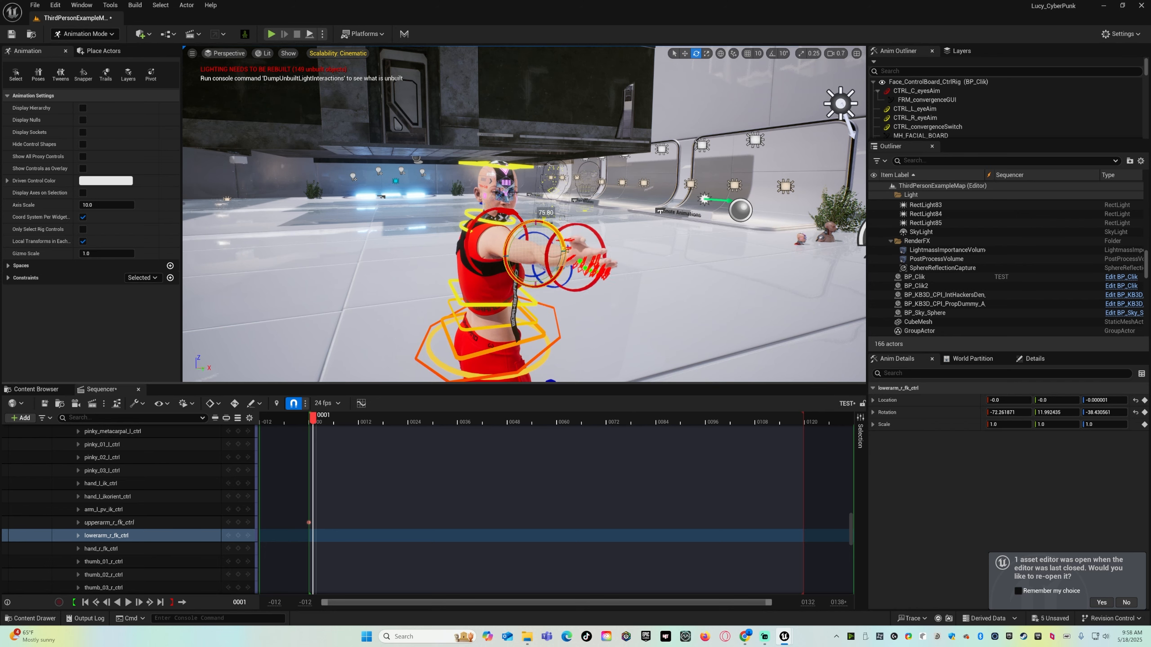
key("ctrl+z")
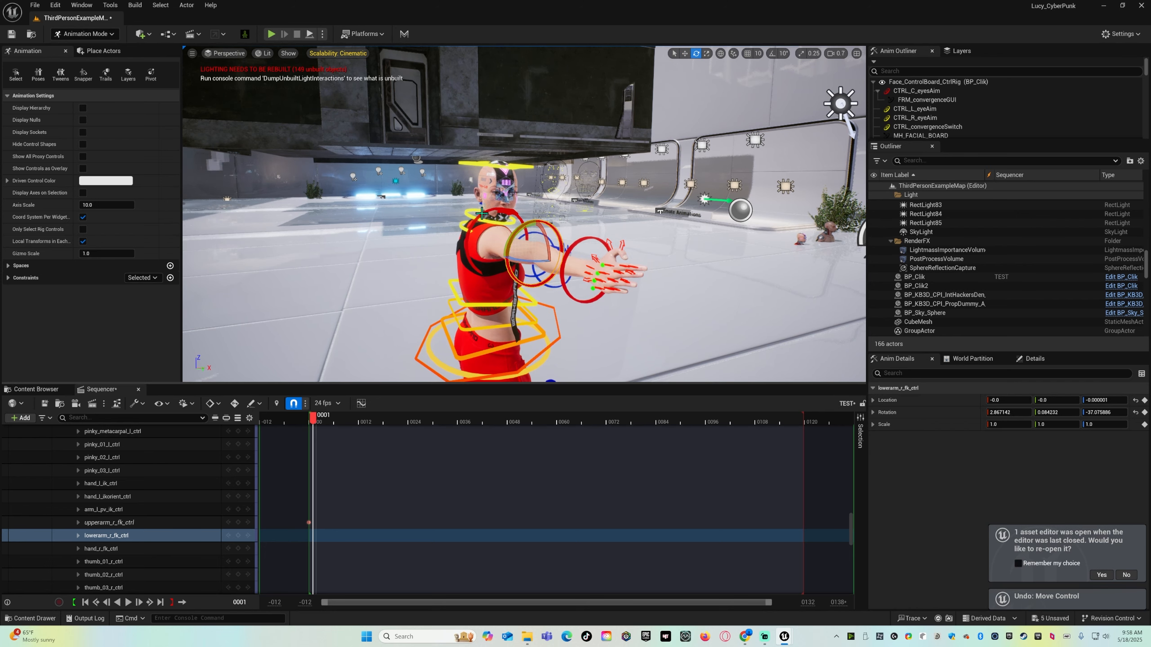
Try to swing the right upper arm control, upperarm_r_fk_ctrl, downward at frame 1, check it from the front and undo the changes.
left_click(491, 217)
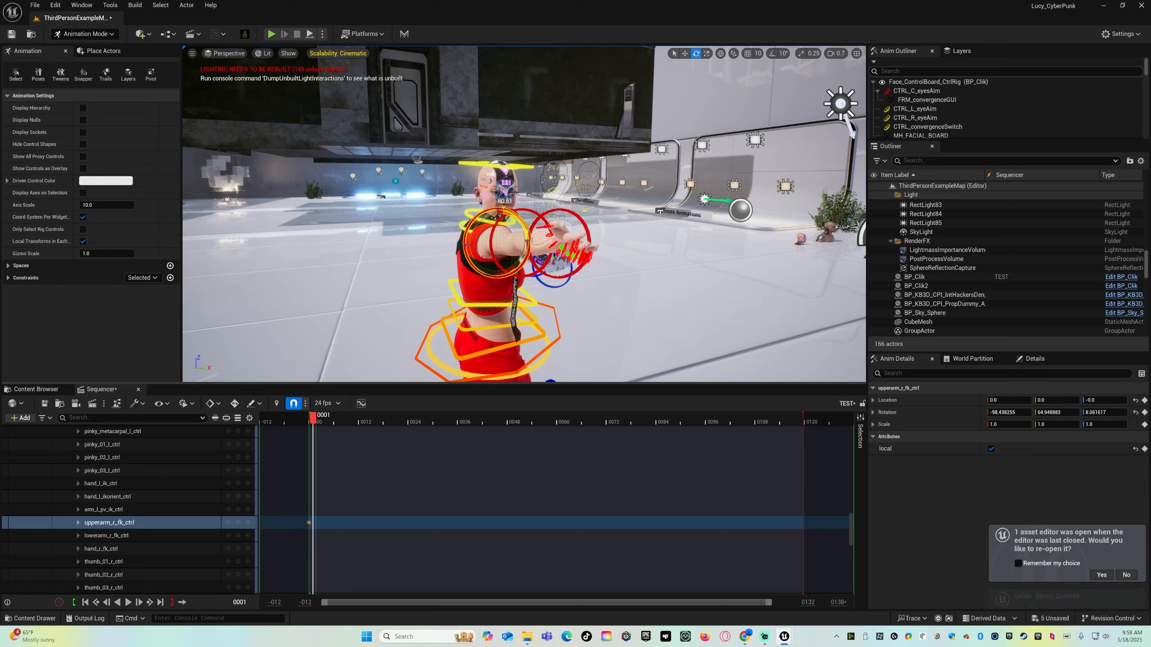
left_click_drag(504, 208, 494, 210)
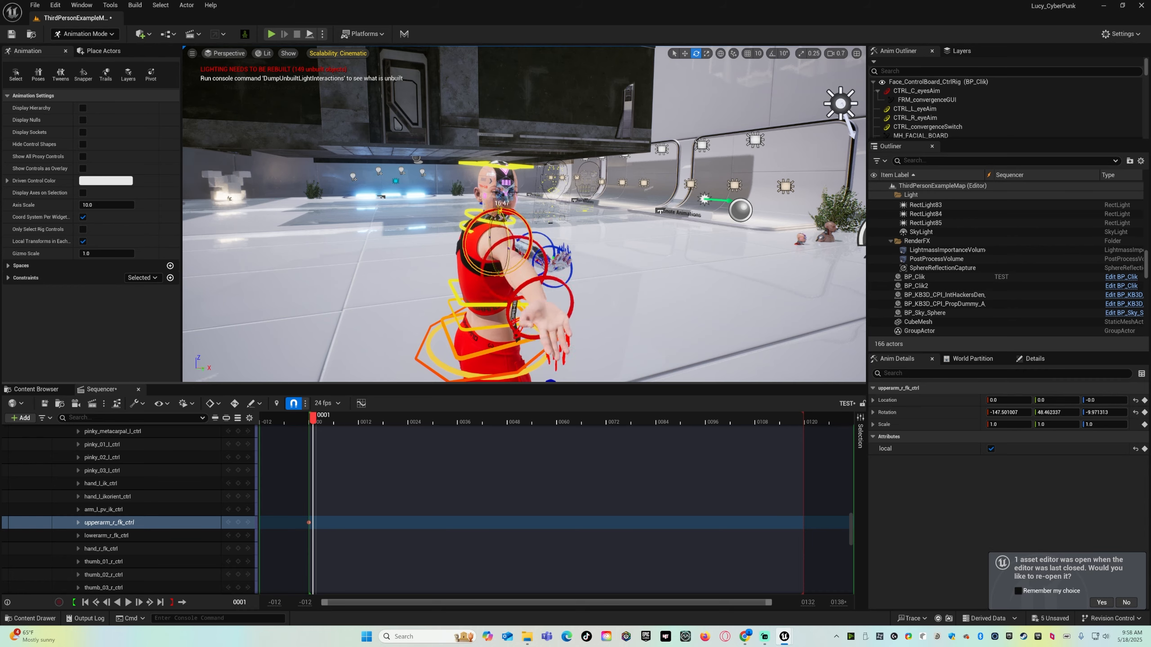
key("d")
right_click_drag(524, 227, 476, 224)
scroll(524, 227, "down", 3)
key("w")
key("a")
key("s")
key("ctrl+z")
key("ctrl+z")
key("ctrl+z")
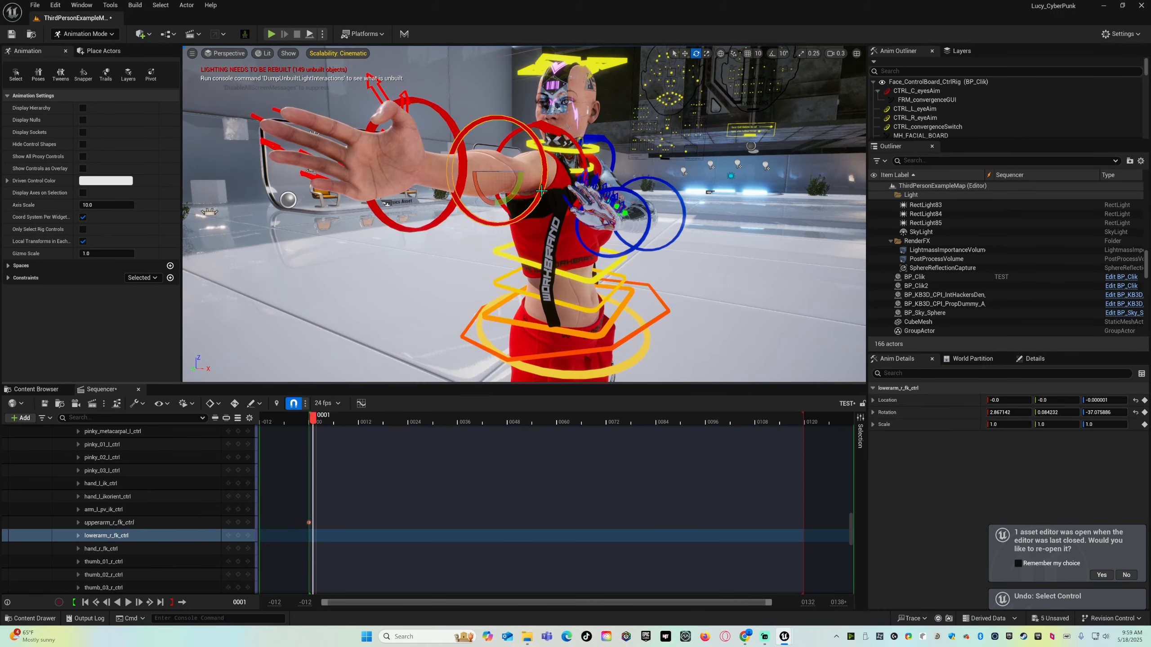
Rotate the right upper arm control, upperarm_r_fk_ctrl, slightly upward at frame 1 on the additive layer.
key("a")
right_click_drag(540, 162, 702, 159)
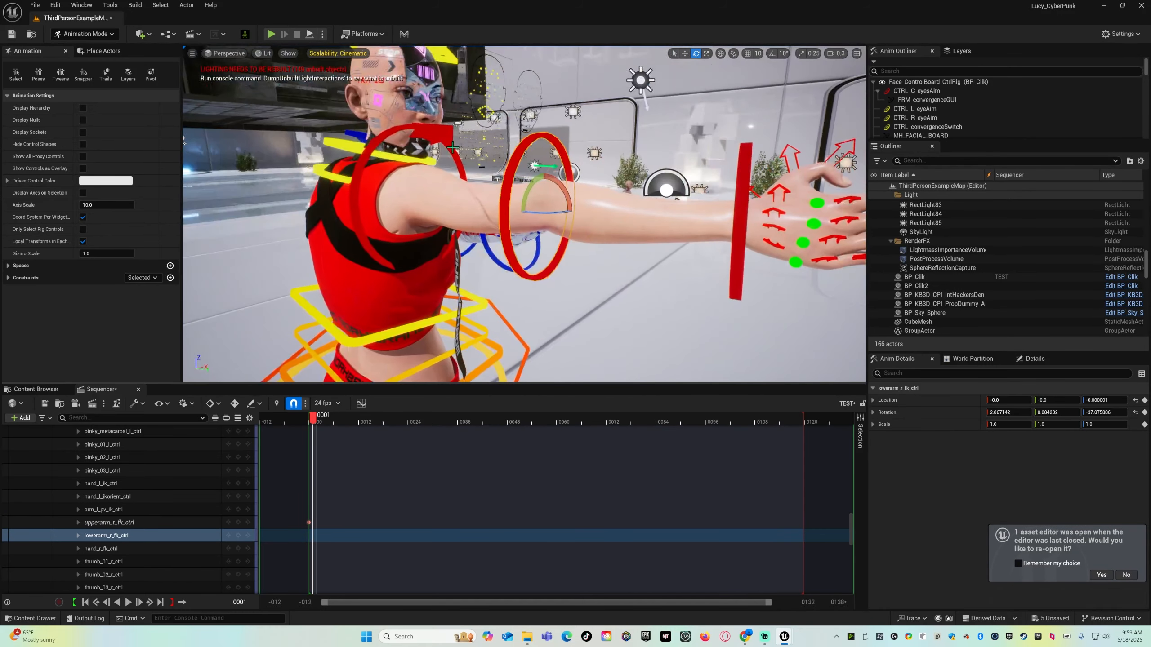
left_click(374, 149)
left_click_drag(388, 177, 446, 200)
scroll(523, 176, "down", 5)
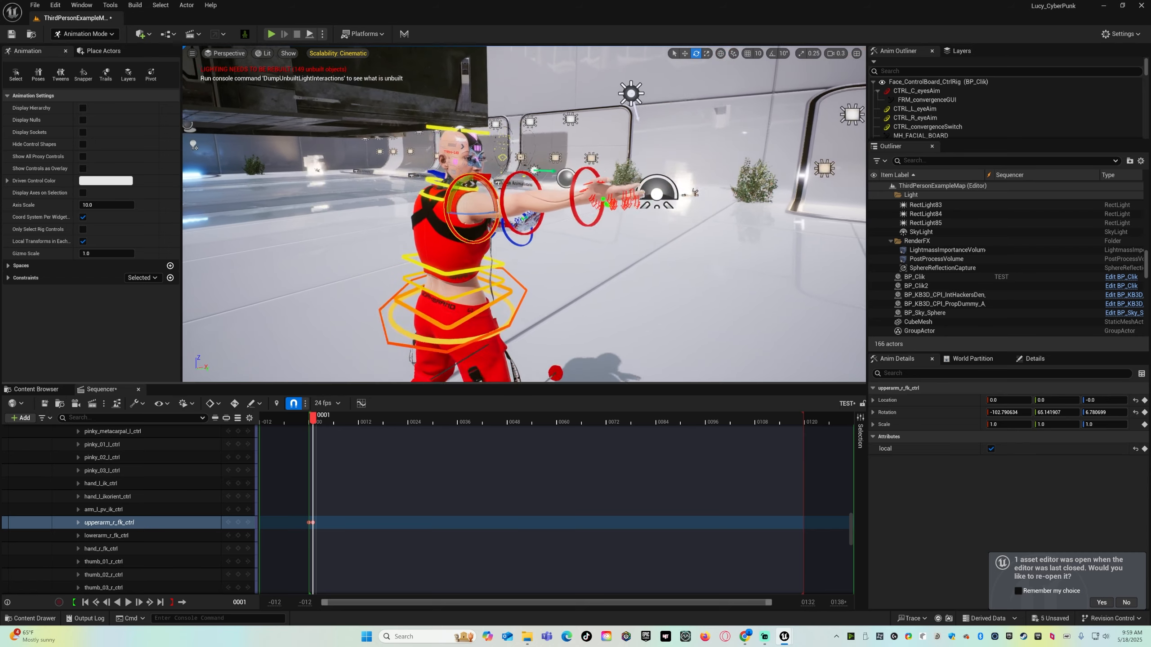
right_click_drag(523, 176, 444, 178)
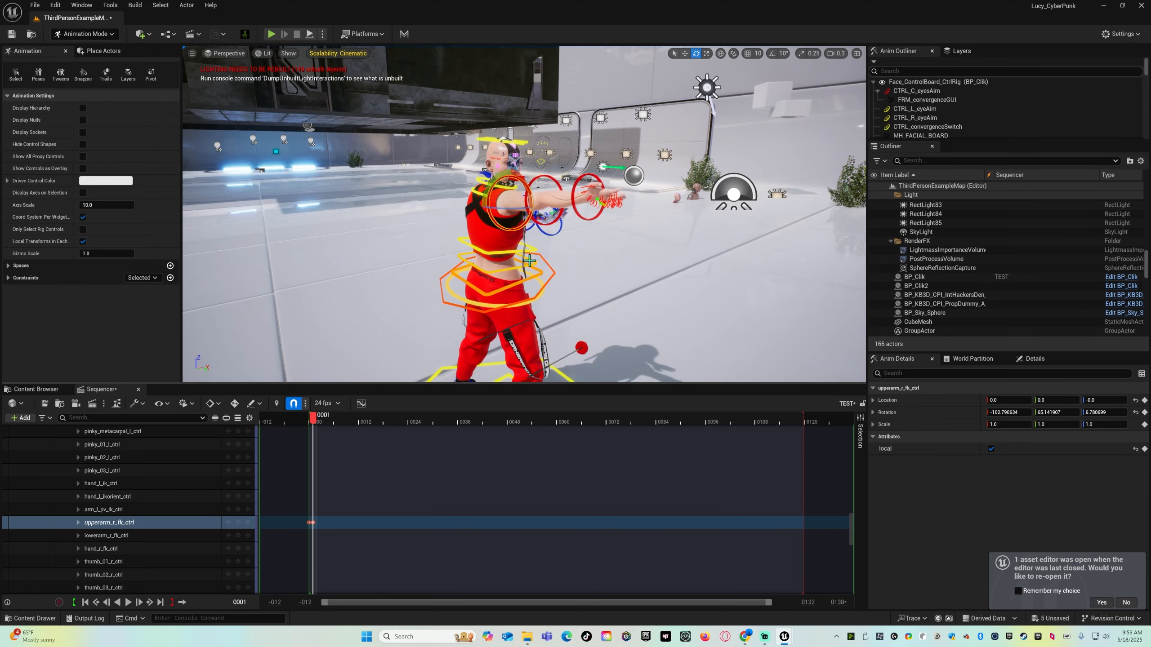
Move ahead through the sequence and add another key for the right upper arm control at about frame 31.
left_click_drag(319, 421, 477, 428)
scroll(506, 307, "down", 8)
key("s")
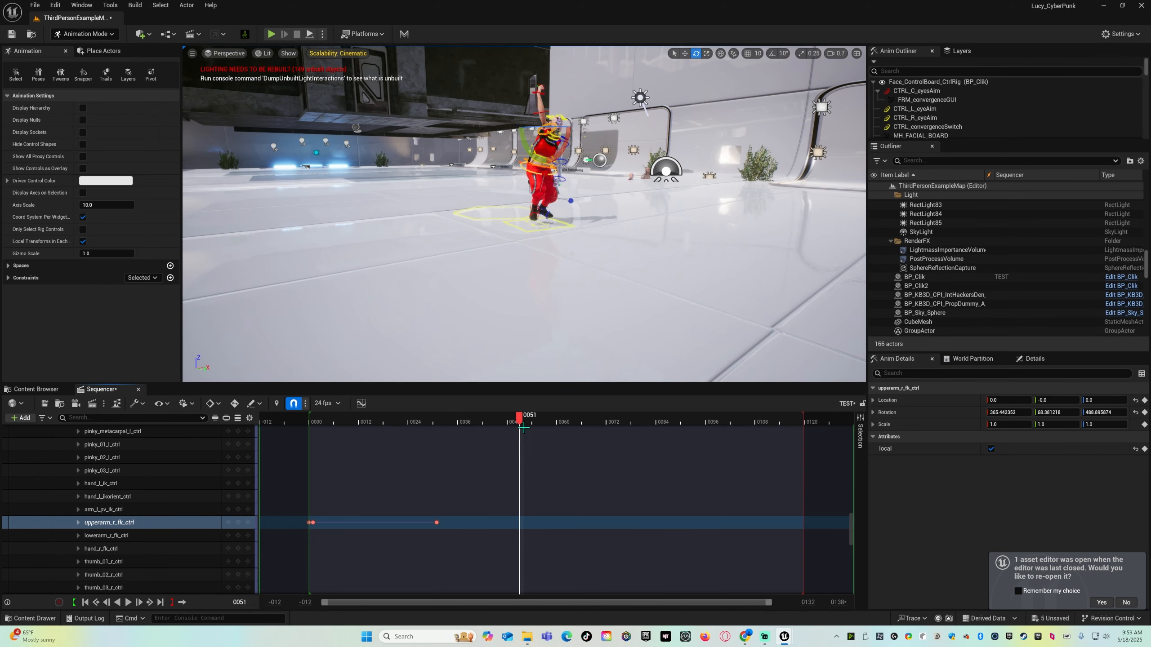
Play the sequence and examine how the keyed right upper arm moves during the kung fu motion.
key("space")
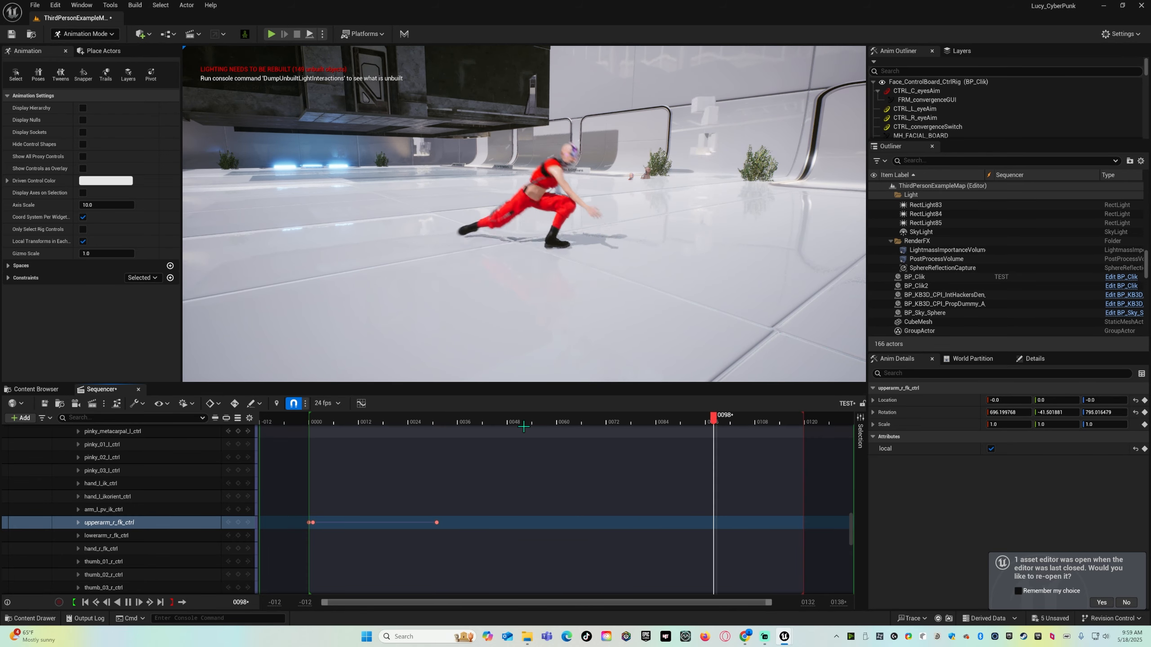
key("space")
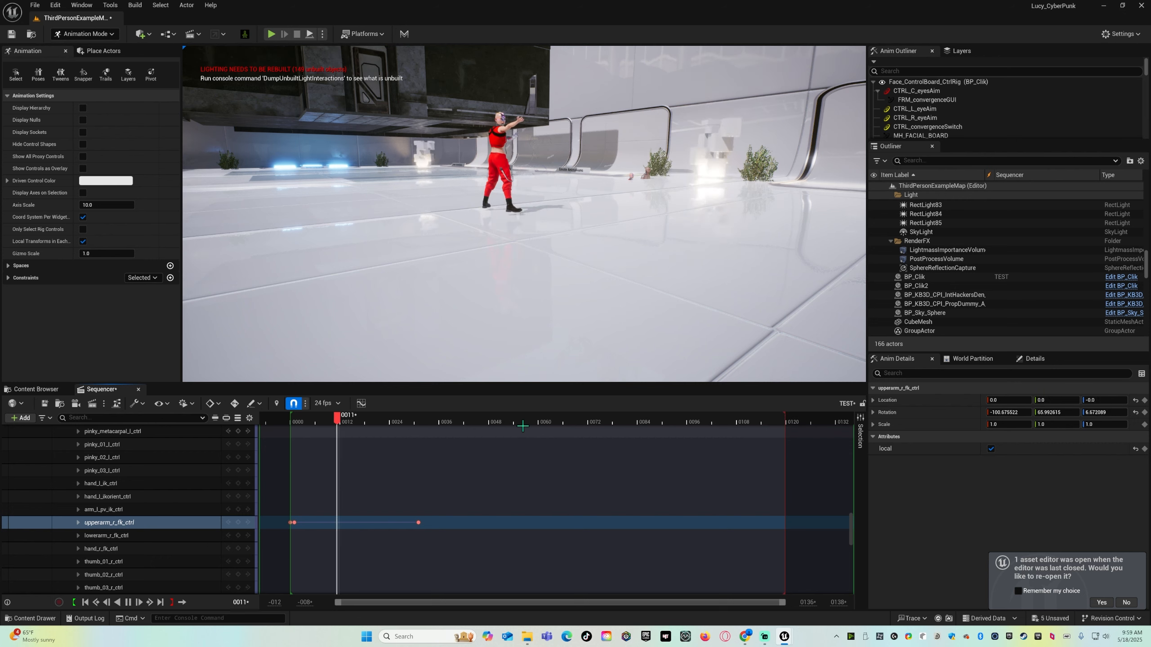
key("space")
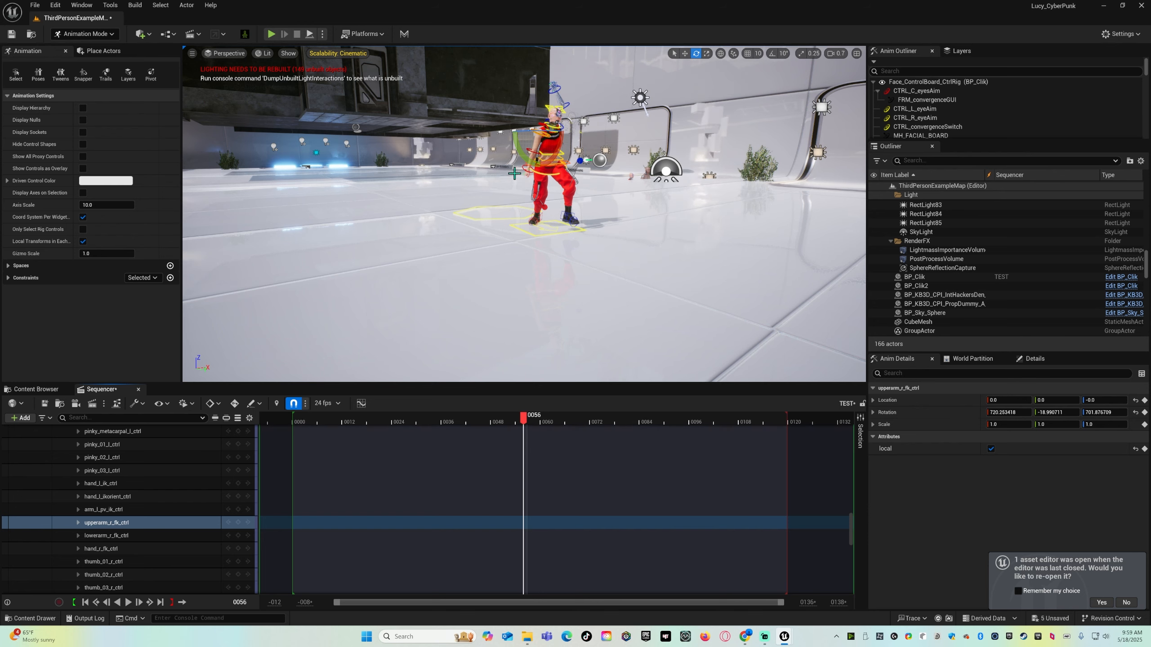
Play the sequence again from its start and scrub back and forth to examine the motion without the upper arm keys.
left_click(301, 426)
key("space")
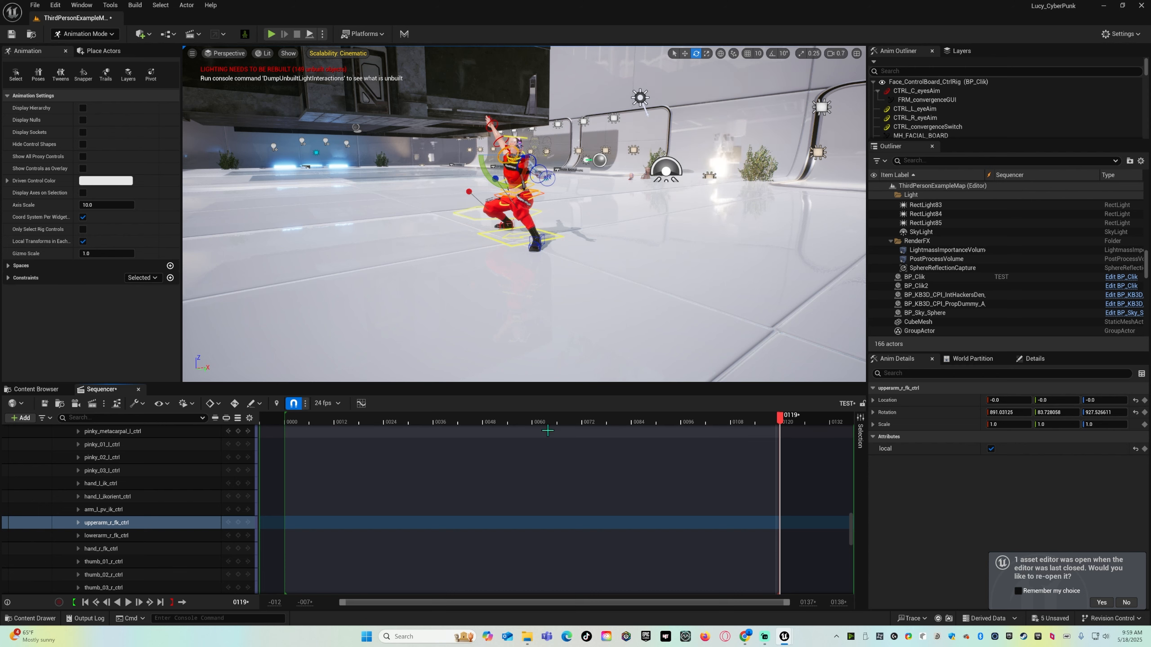
left_click_drag(294, 422, 303, 462)
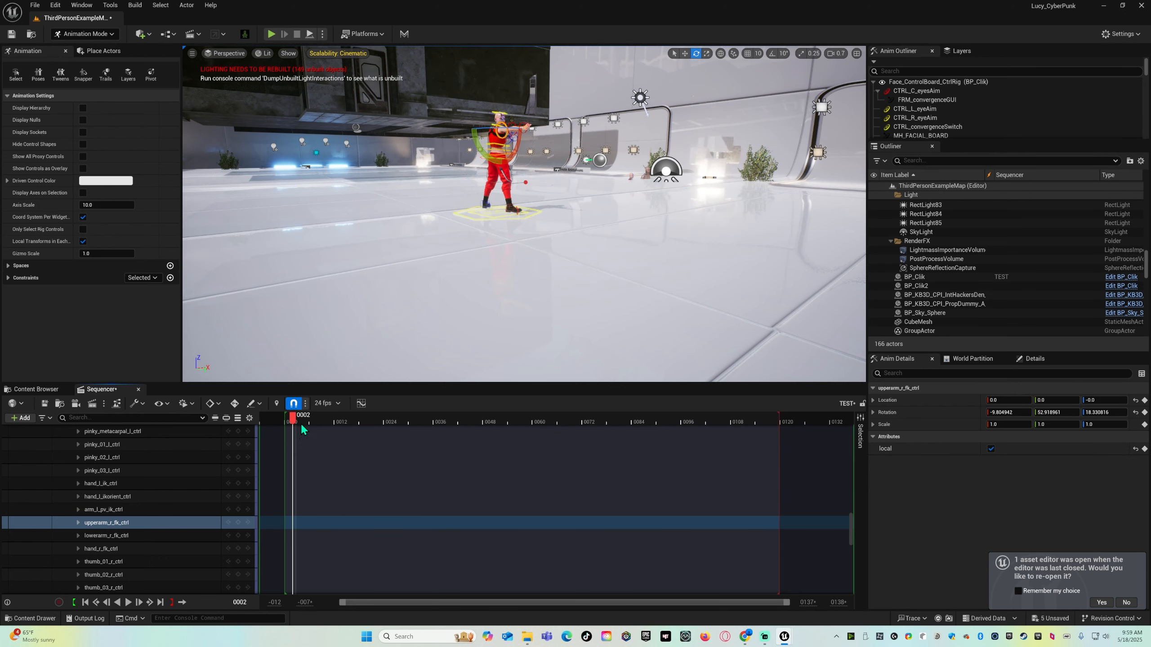
left_click_drag(407, 426, 610, 439)
left_click_drag(672, 442, 512, 442)
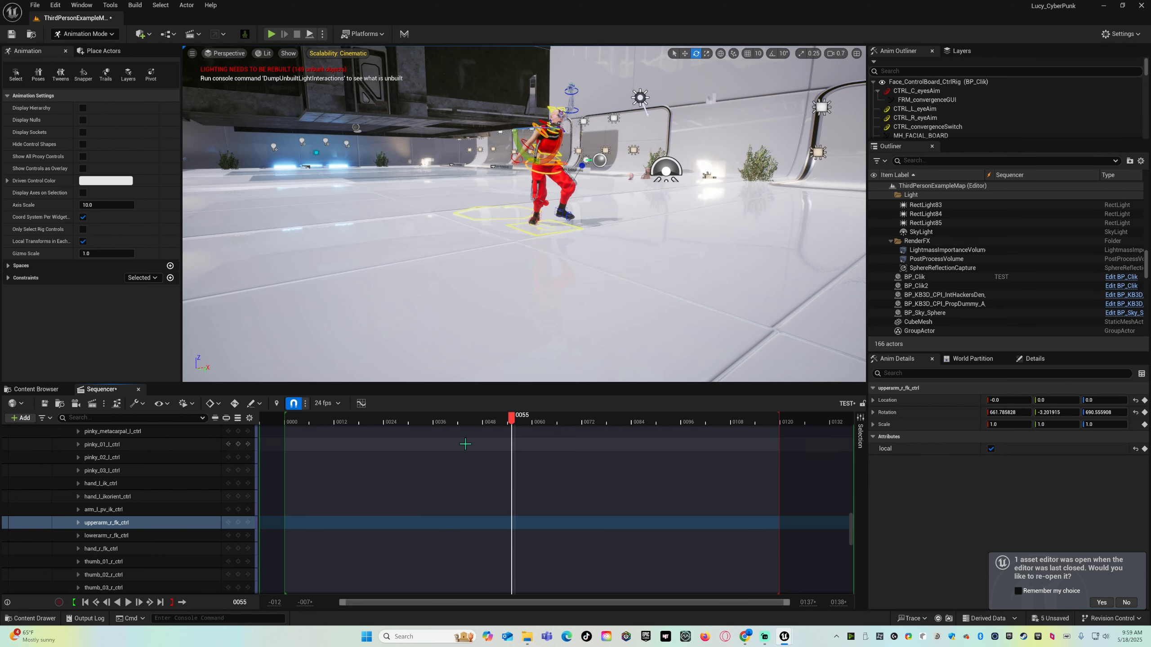